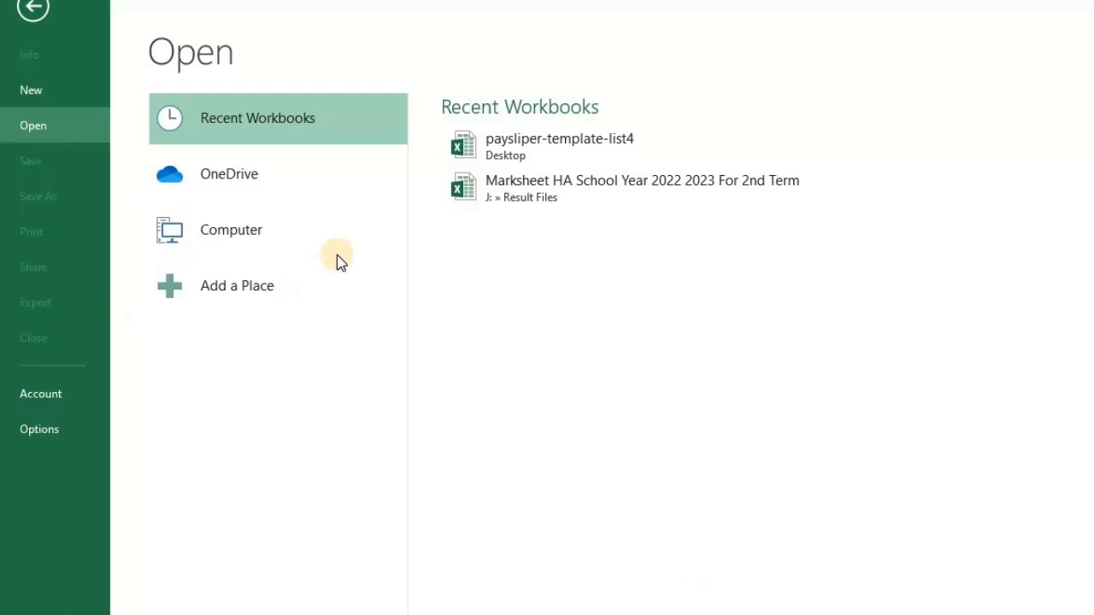
Create a blank workbook and enter the title "Profit and Loss" in cell A1
click(59, 99)
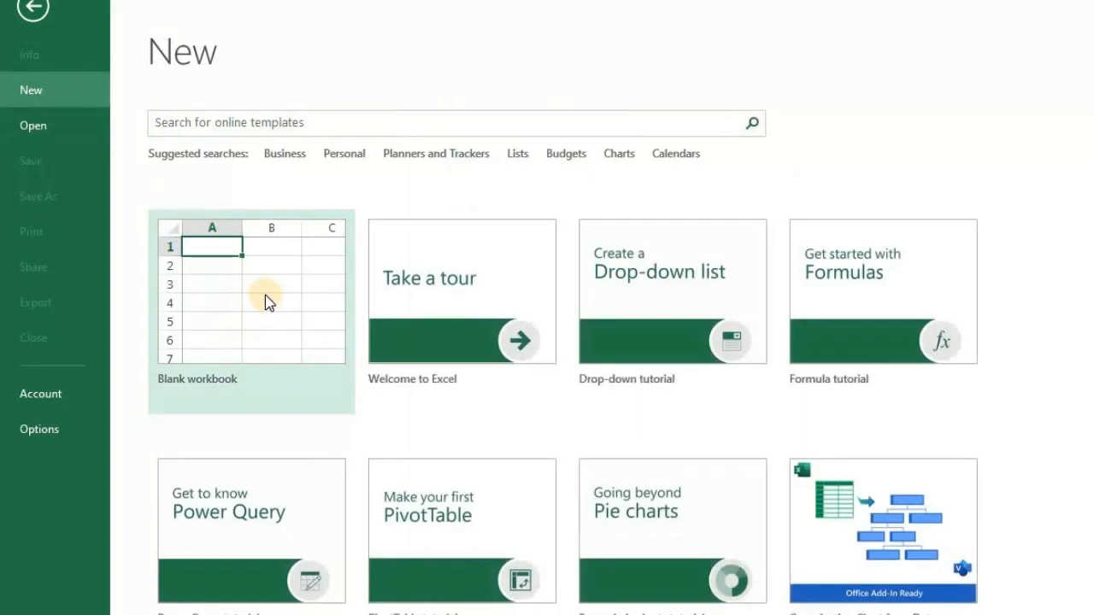
click(265, 295)
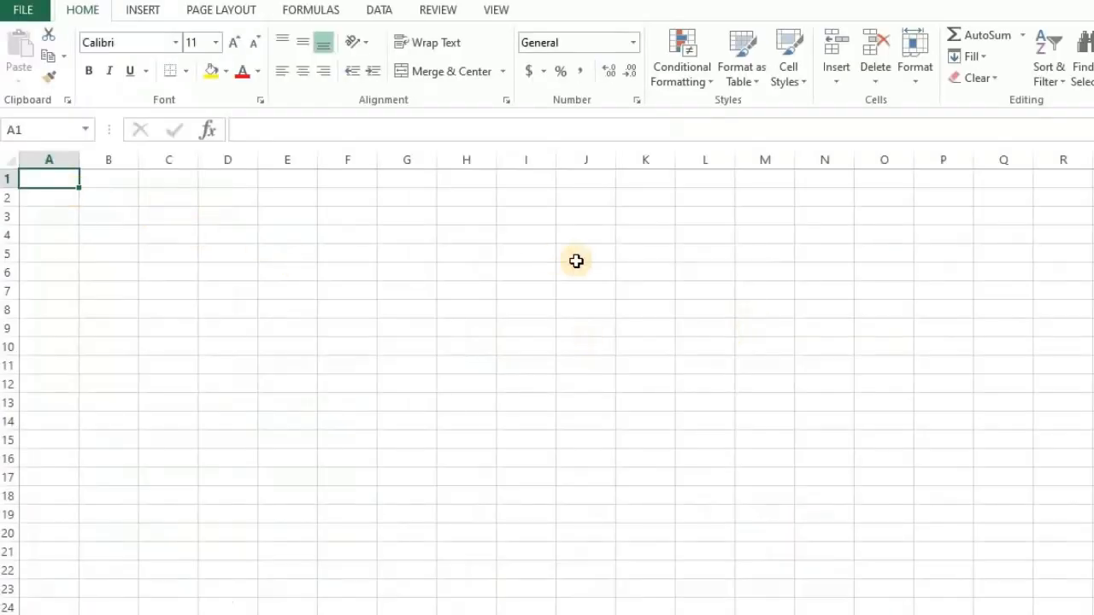
text(Profi)
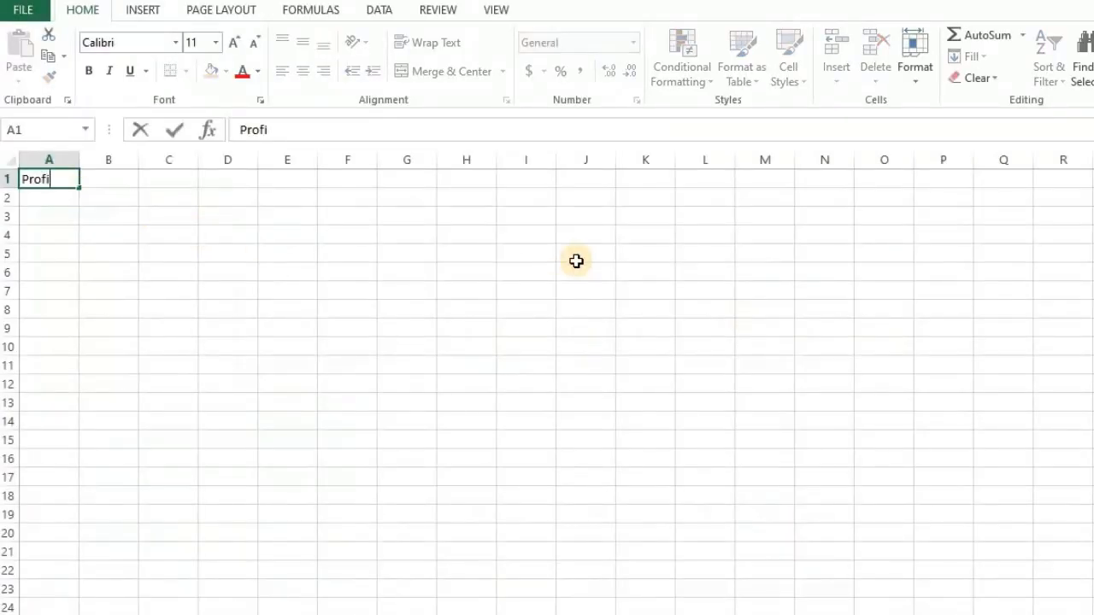
text(t and Loss)
key(Return)
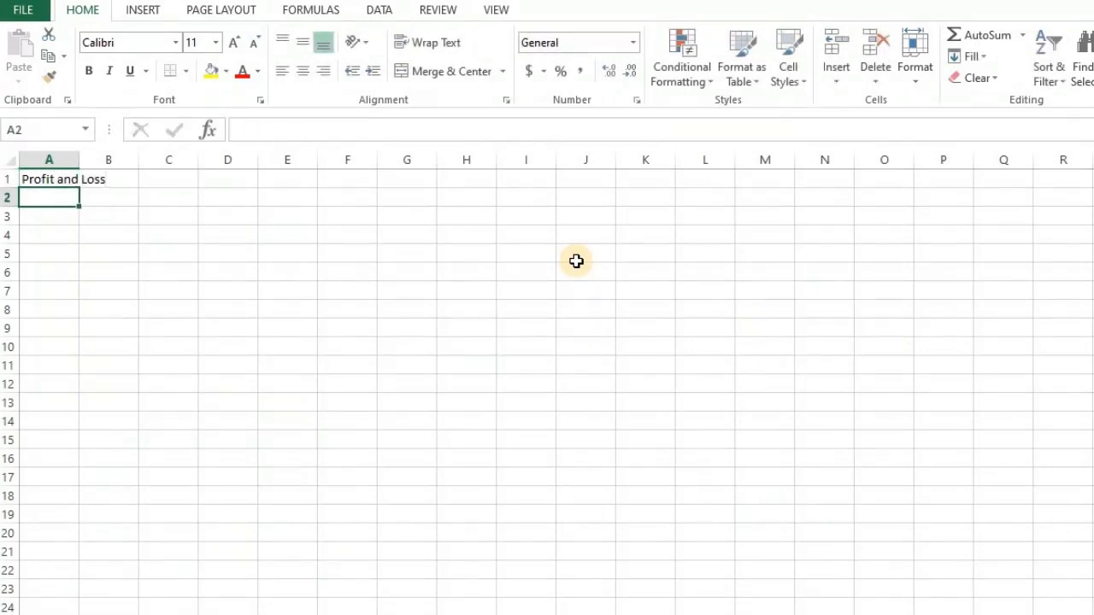
Enter the column headers "S.No", "Item Name" and "Purchase Price" in cells A2 to C2
text(S.No)
key(Tab)
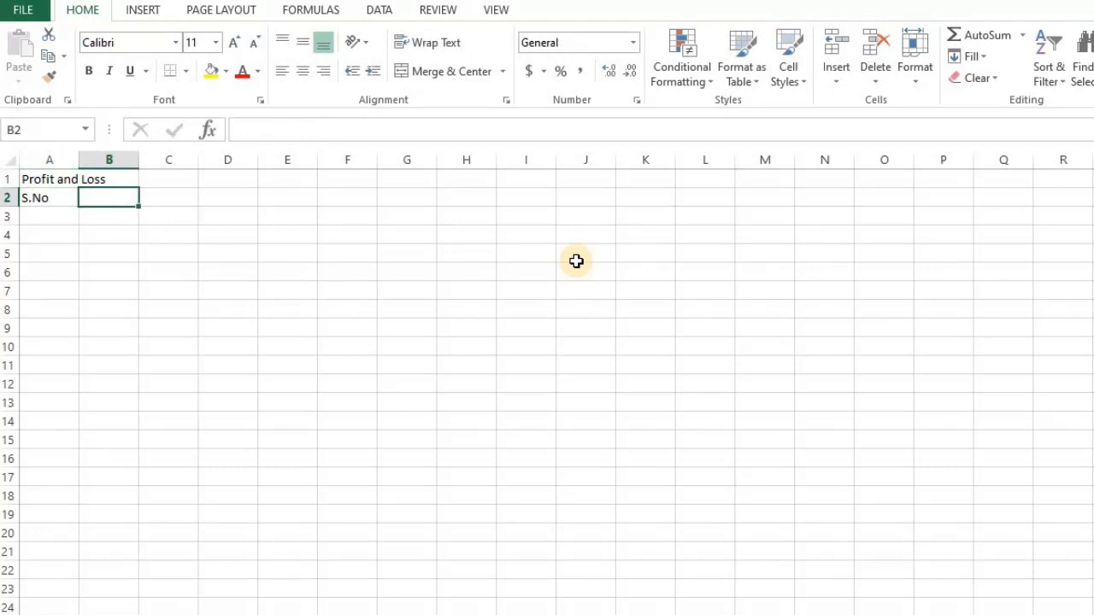
text(Item Name)
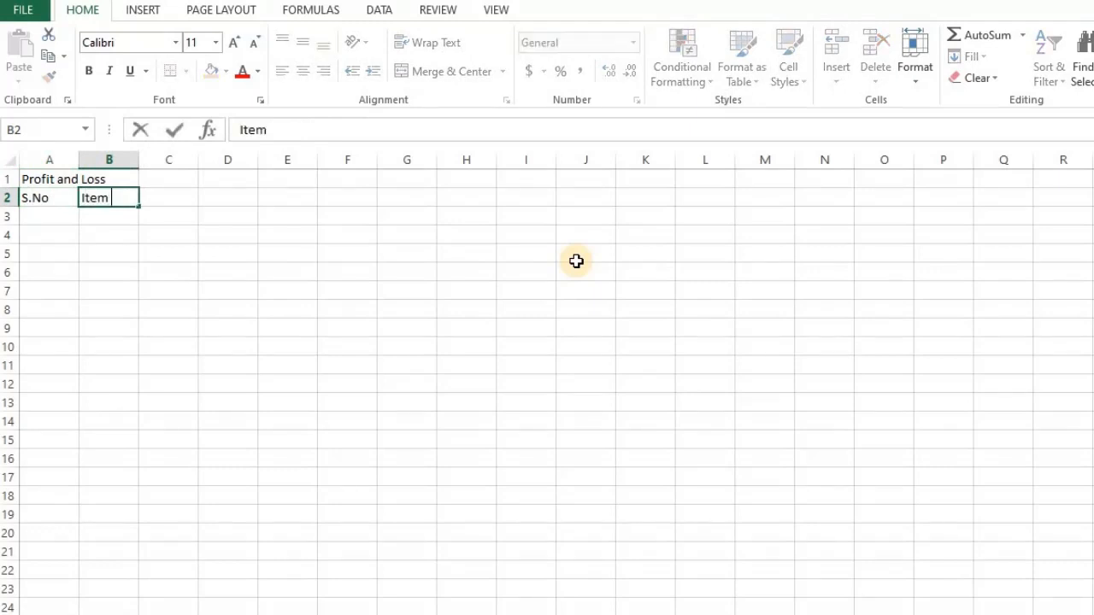
key(Tab)
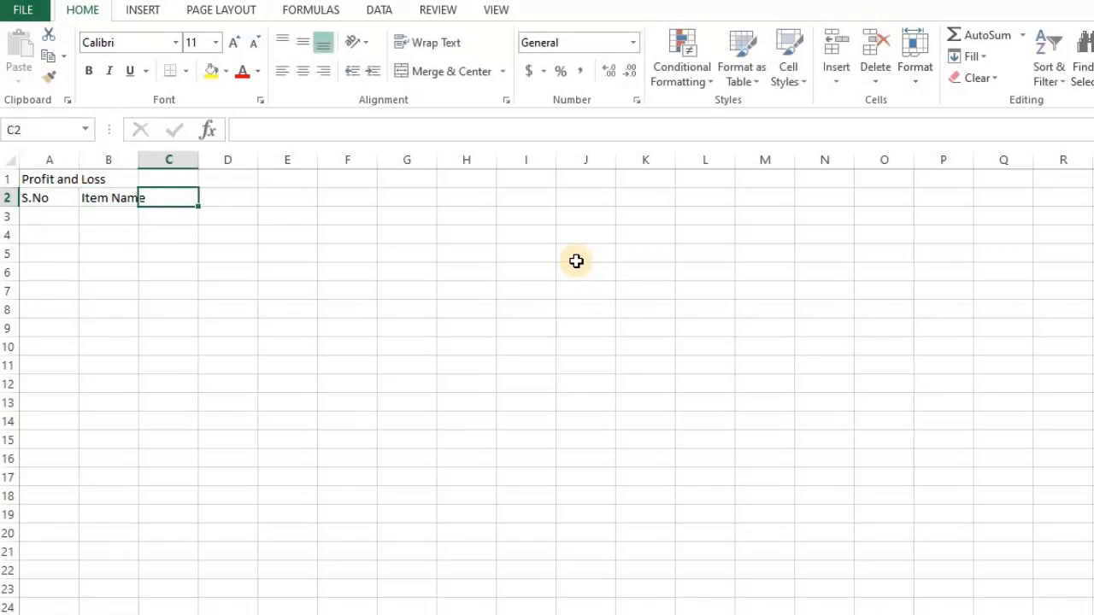
text(Pur)
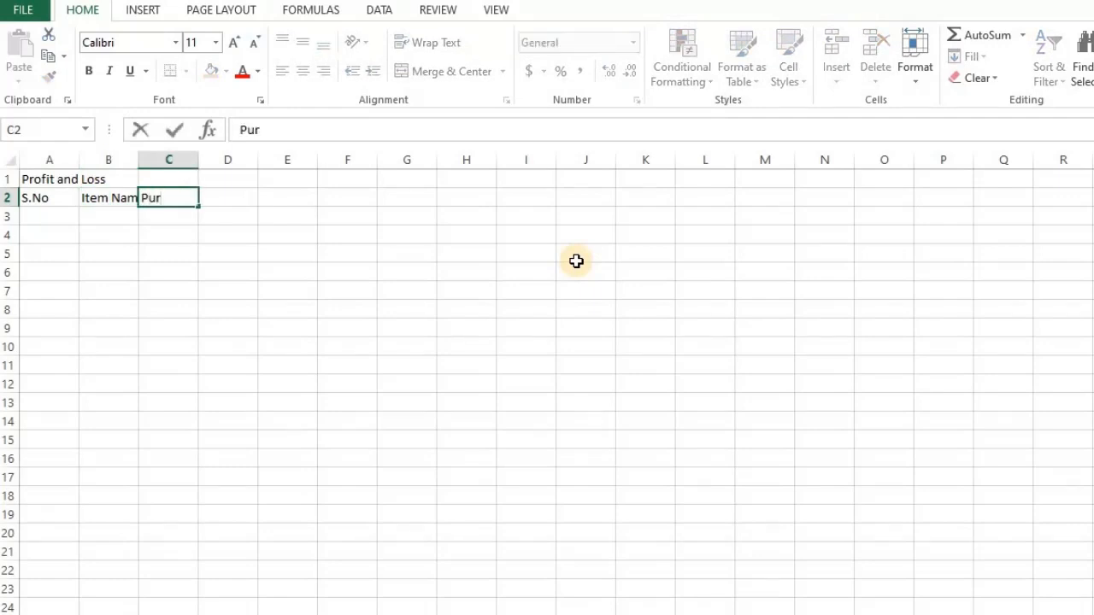
text(chas)
key(BackSpace)
text(ase Price)
key(Tab)
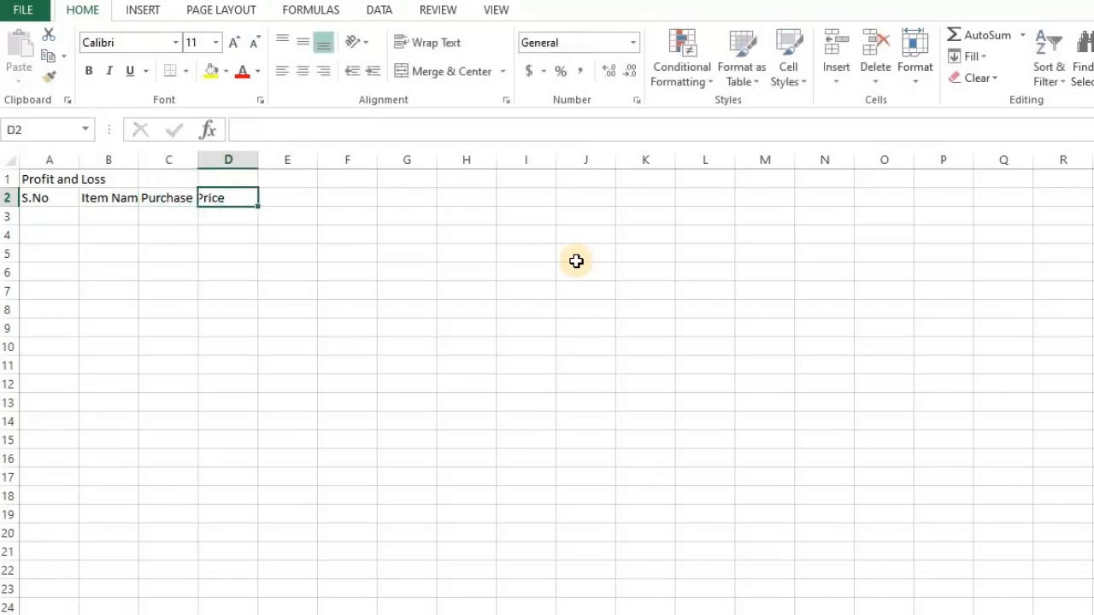
Enter the column headers "Sale Price" in D2 and "Sale Qty" in E2
text(Sale Pri)
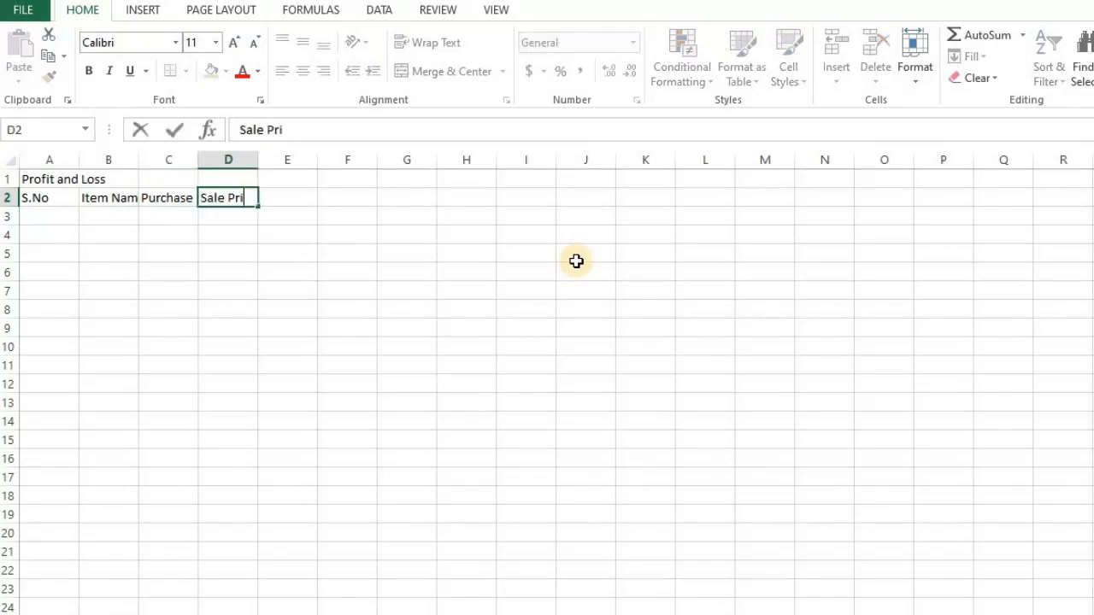
text(ce)
key(Tab)
text(Sal)
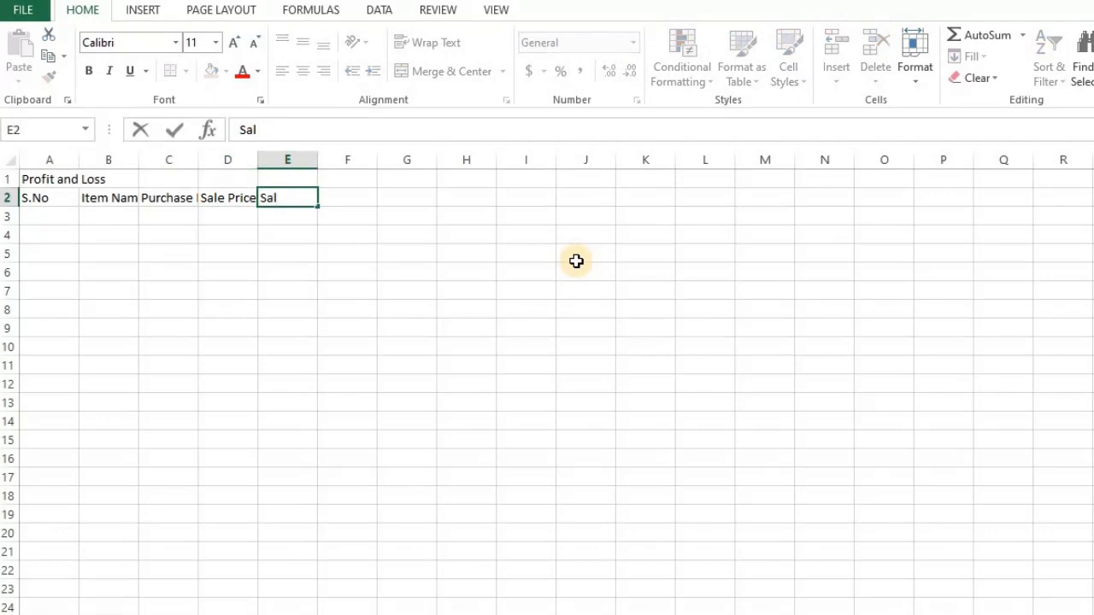
text(e Qty)
key(Tab)
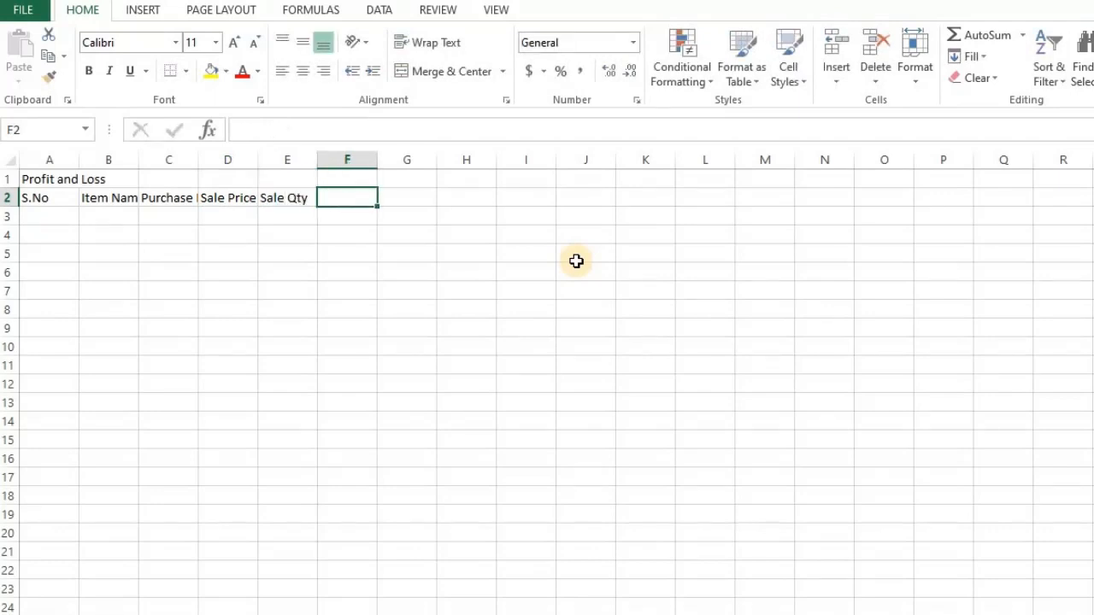
Enter the column header "Total Sale" in cell F2
text(Total)
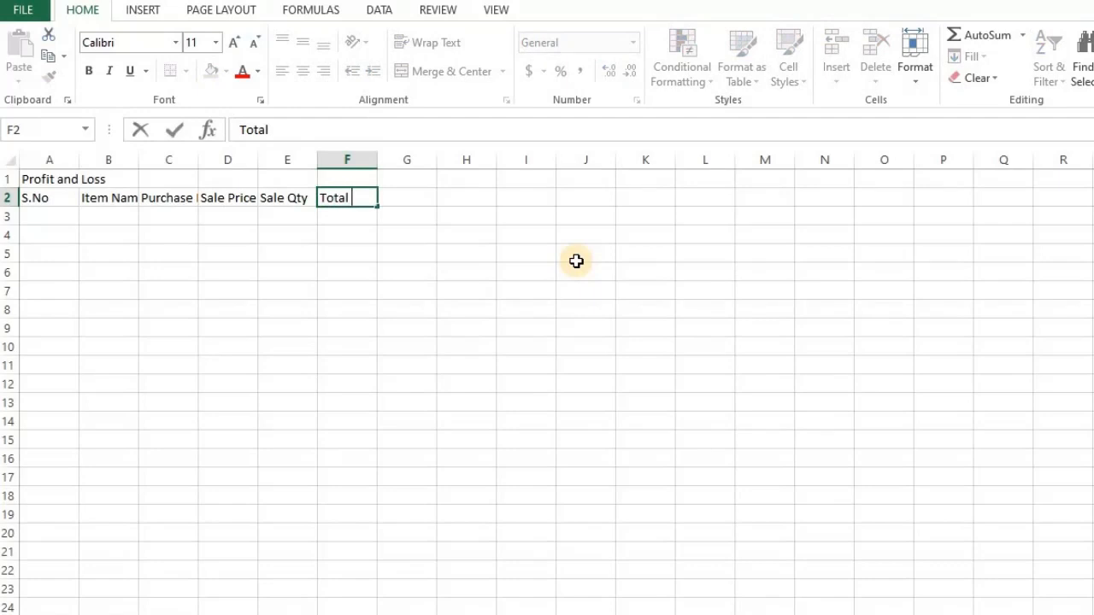
text( A)
key(BackSpace)
text(sa)
key(BackSpace)
key(BackSpace)
text(Sale)
key(Tab)
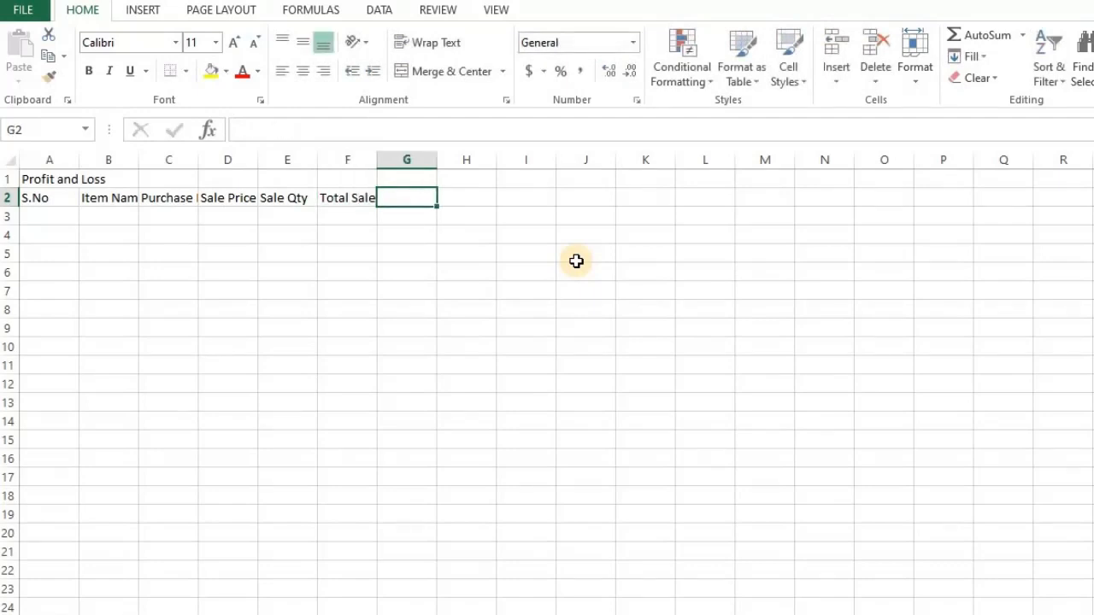
Enter the column headers "Profit a& Loss" in G2 and "Amount Profit & Loss" in H2
text(P)
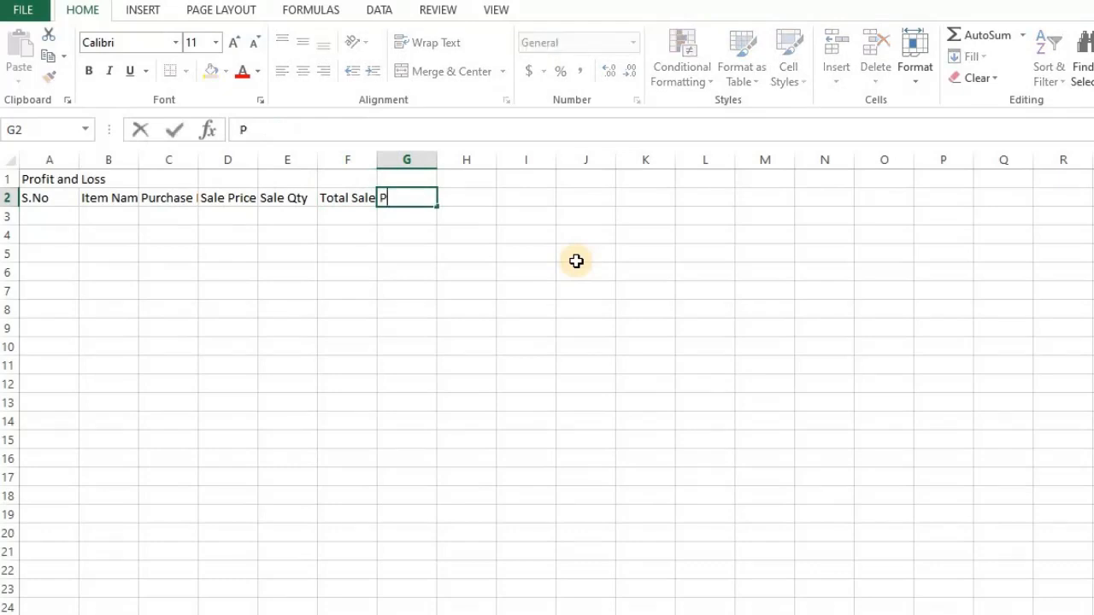
text(rofit a& Loss)
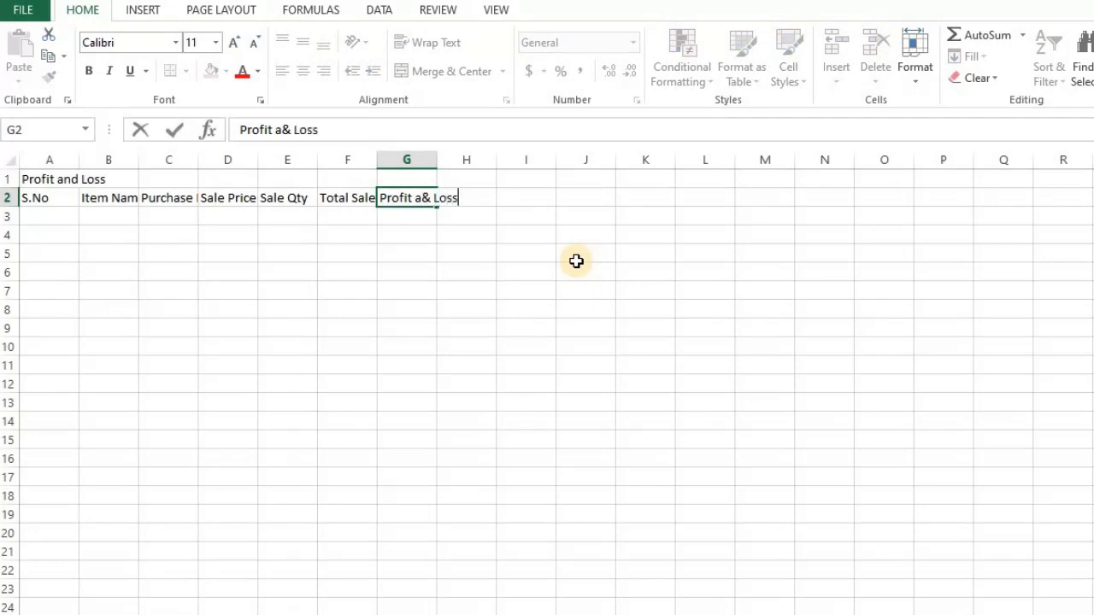
key(Tab)
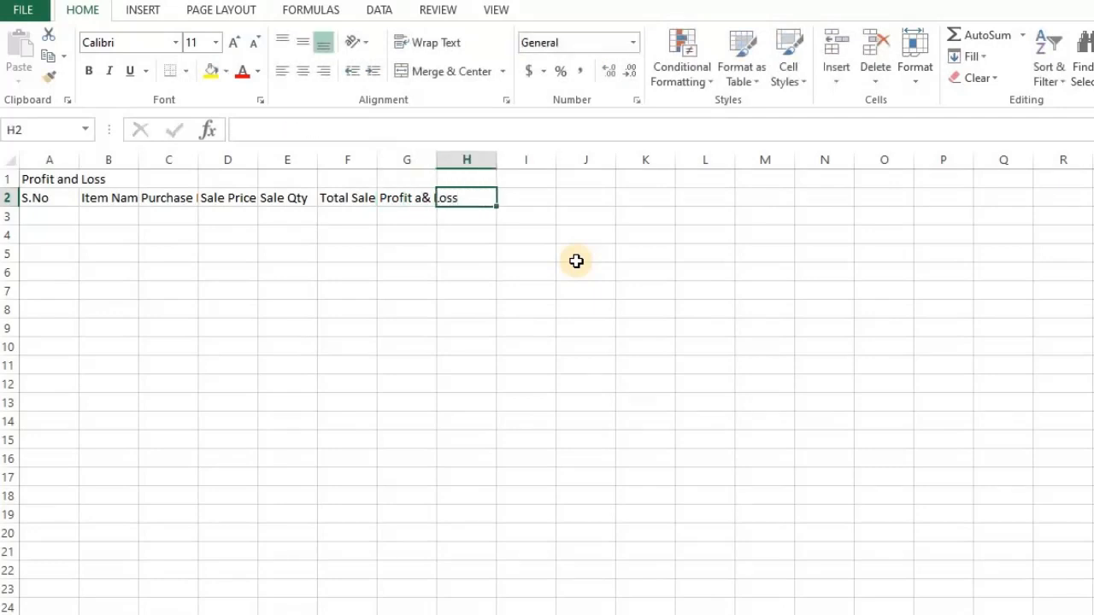
text(Amount)
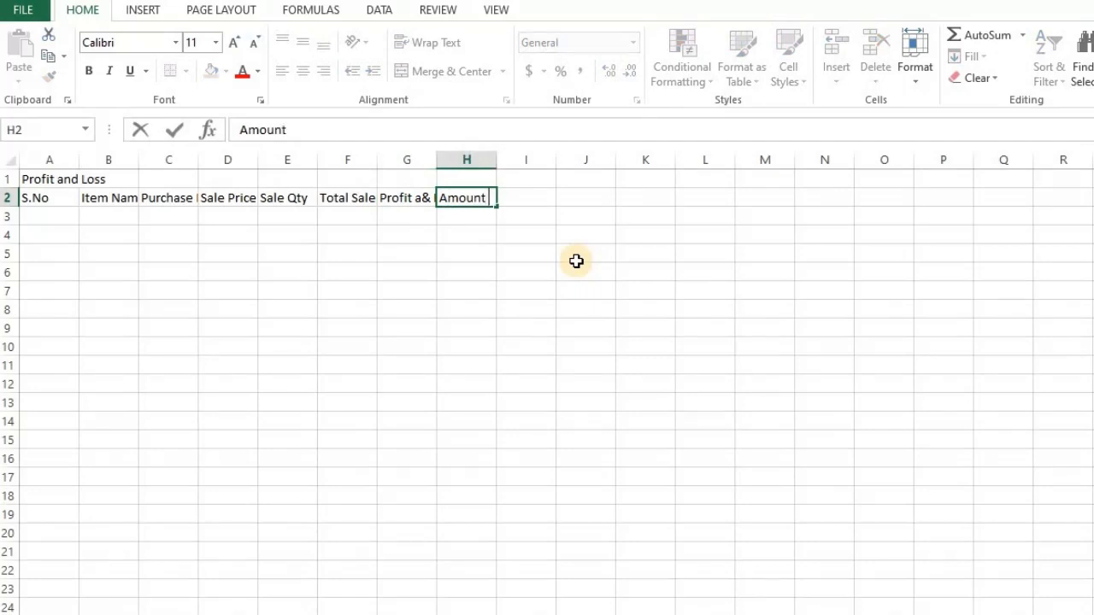
text( Profit)
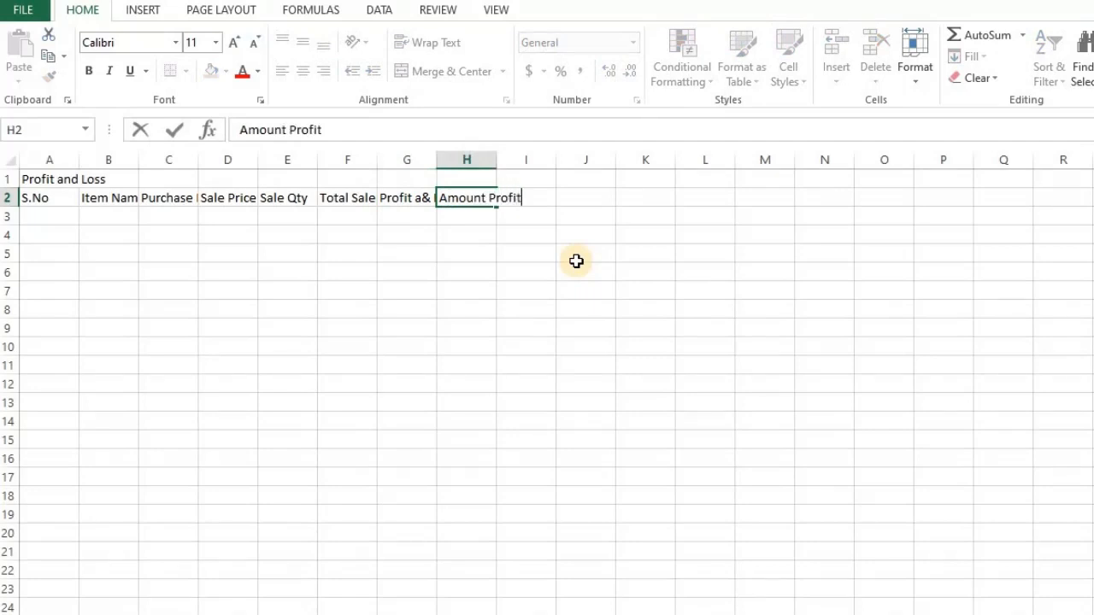
text( & LLo)
key(BackSpace)
key(BackSpace)
text(oss)
key(Return)
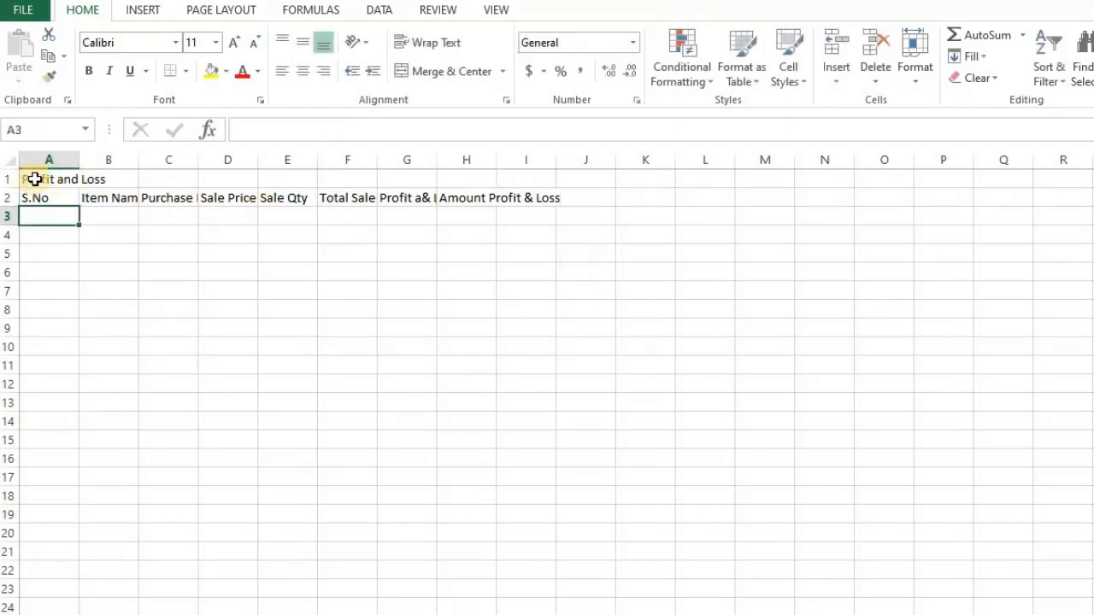
Merge and center the title across A1:H1 and auto-fit columns A, B, E, F, G and H to their contents
drag(33, 179, 468, 178)
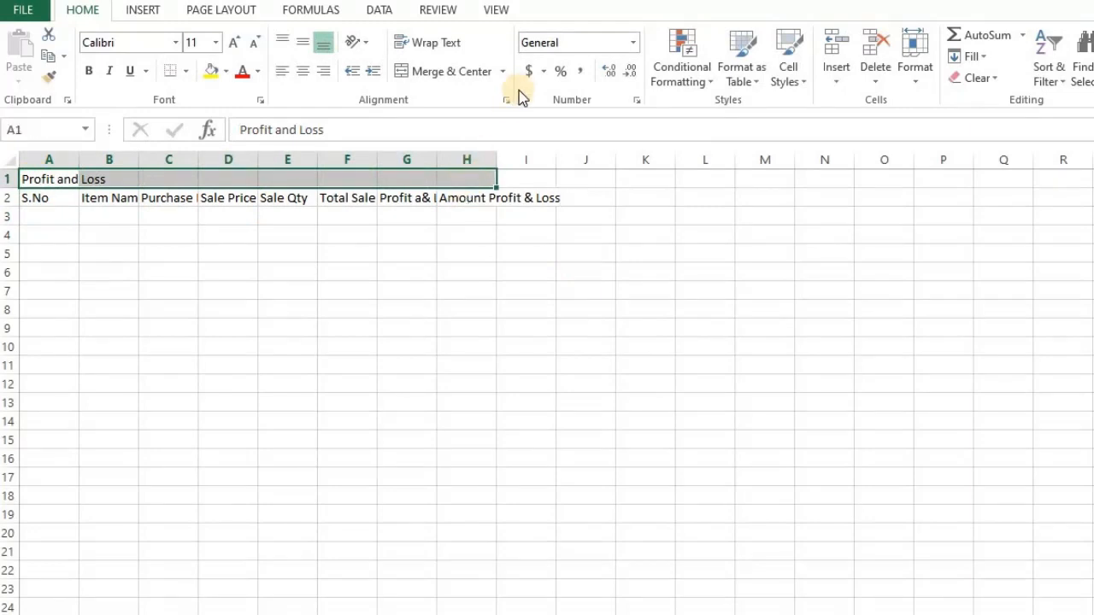
click(453, 74)
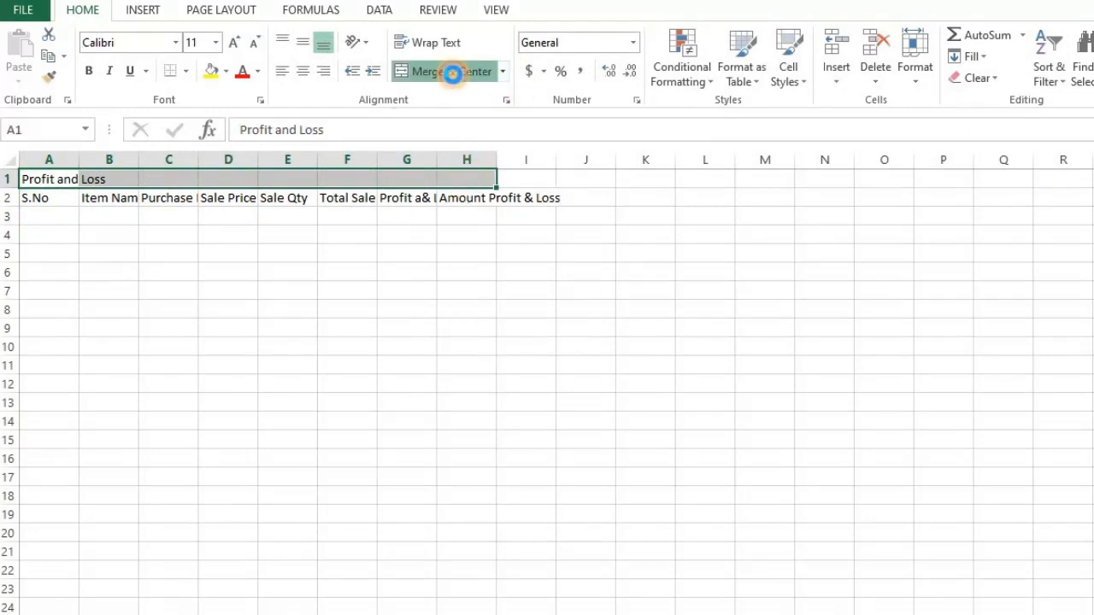
double_click(497, 159)
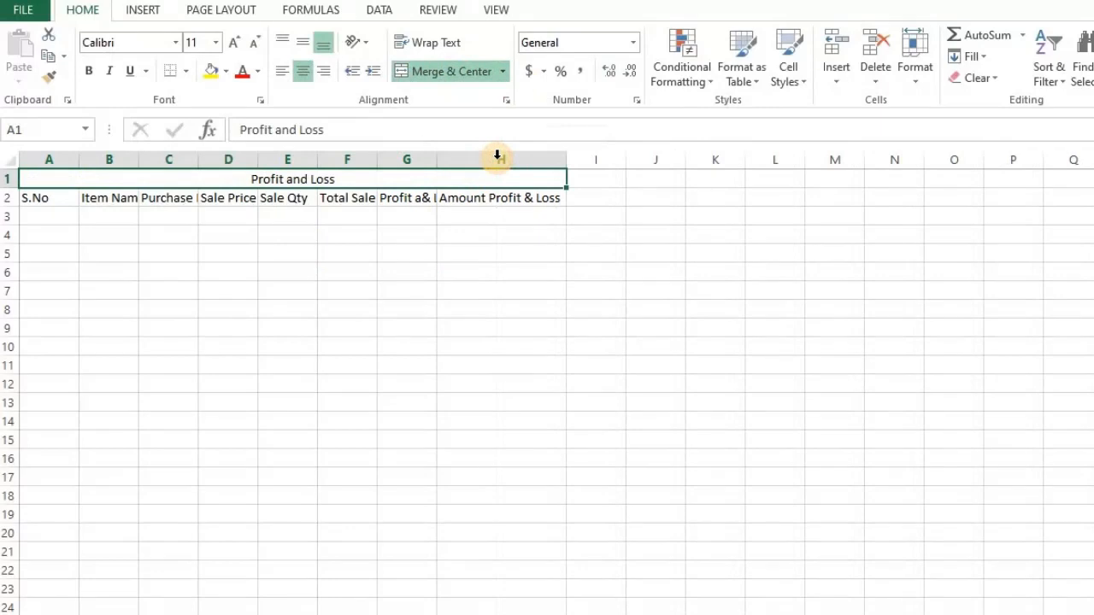
double_click(439, 154)
double_click(378, 159)
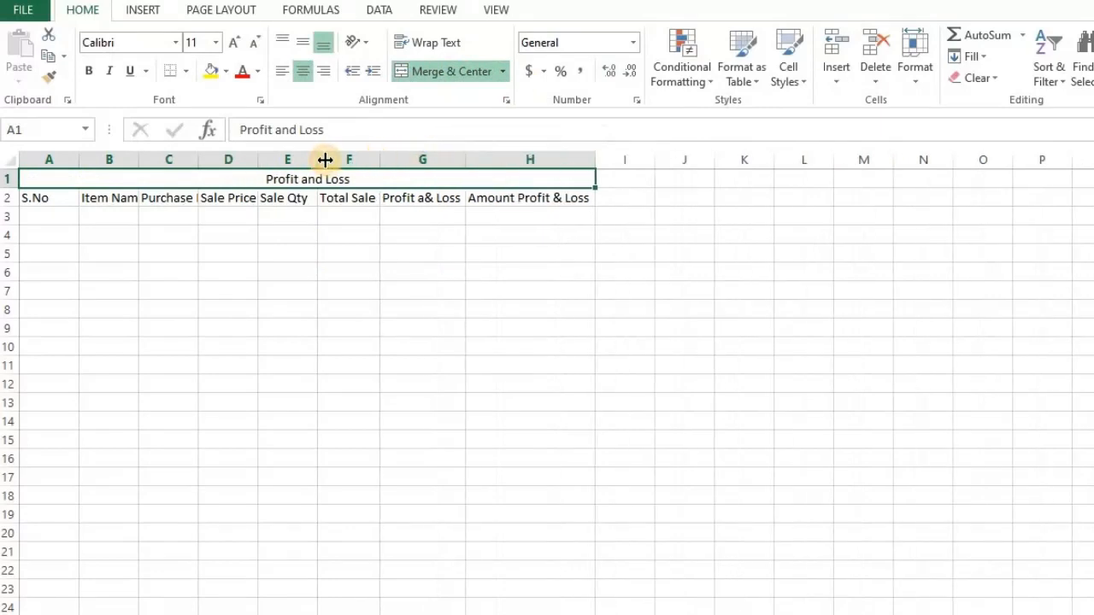
double_click(318, 159)
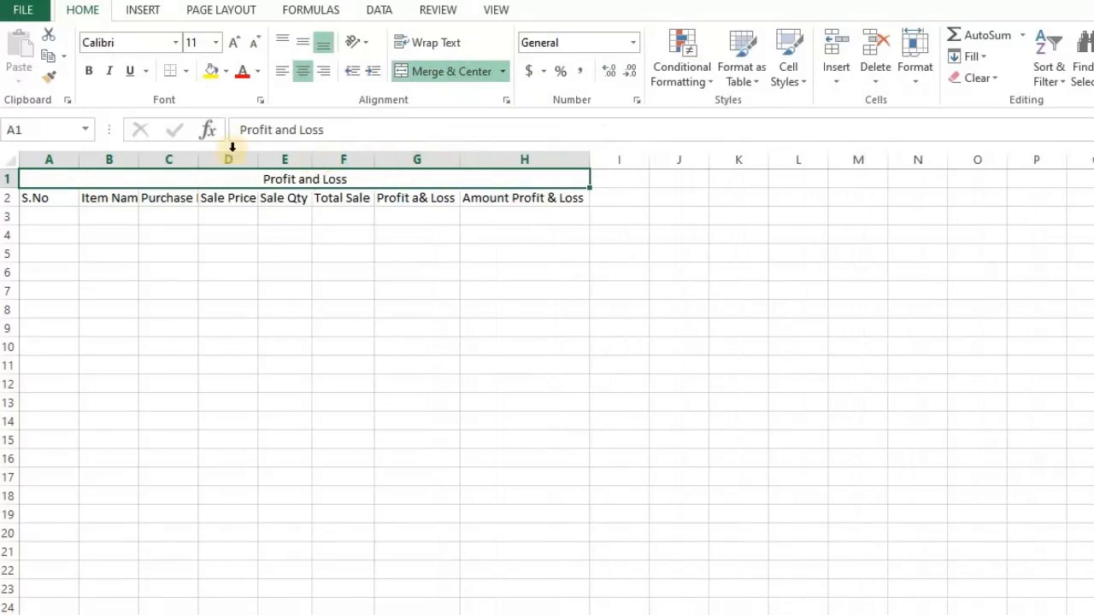
double_click(138, 159)
double_click(76, 163)
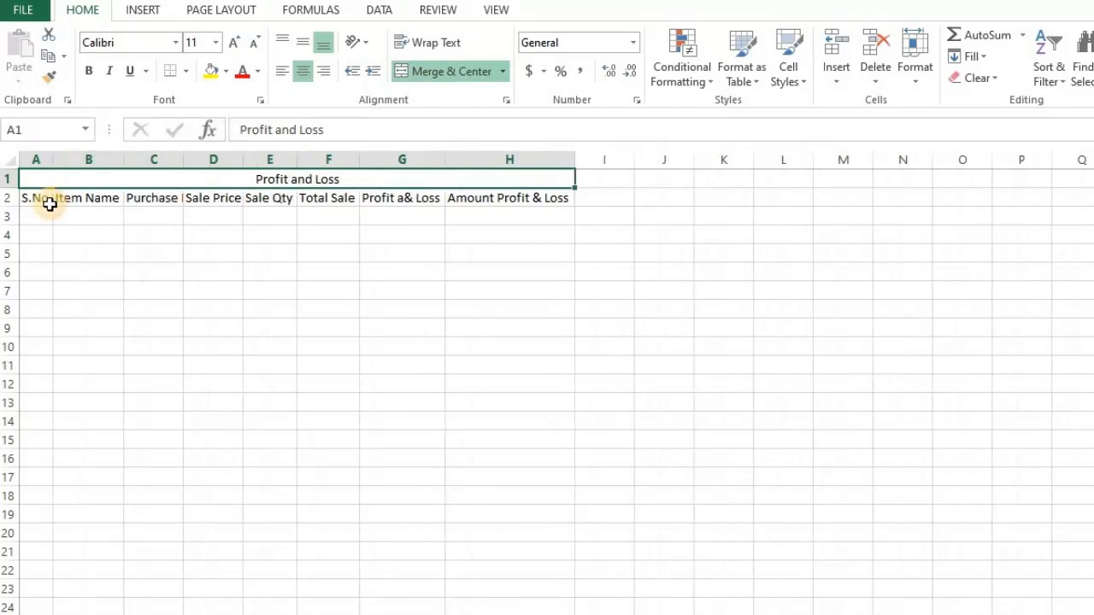
Apply All Borders to the table range A1:H11
drag(43, 180, 304, 365)
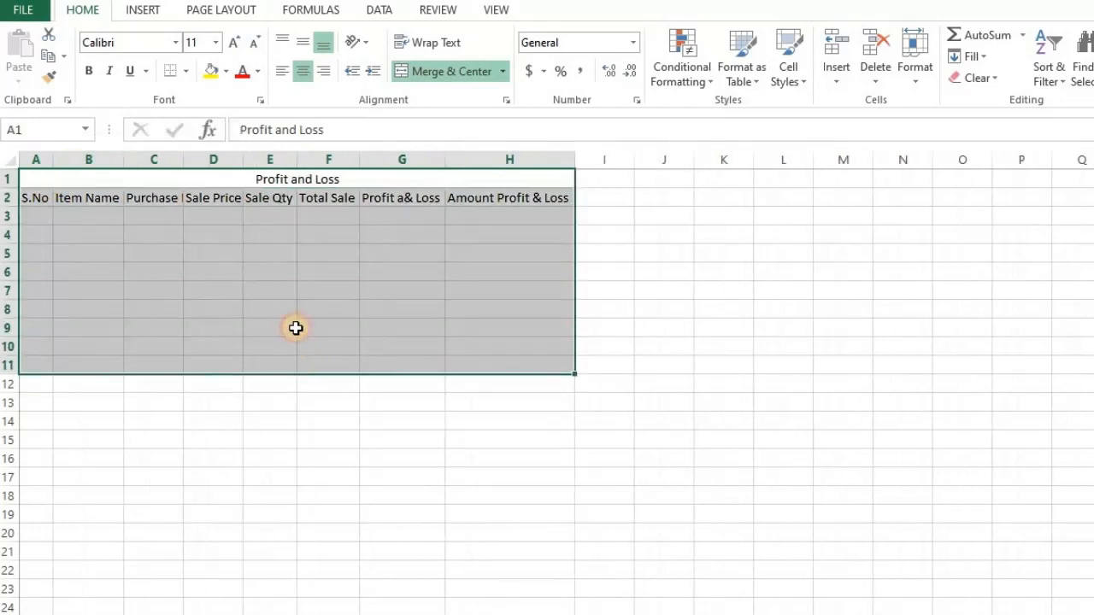
click(185, 71)
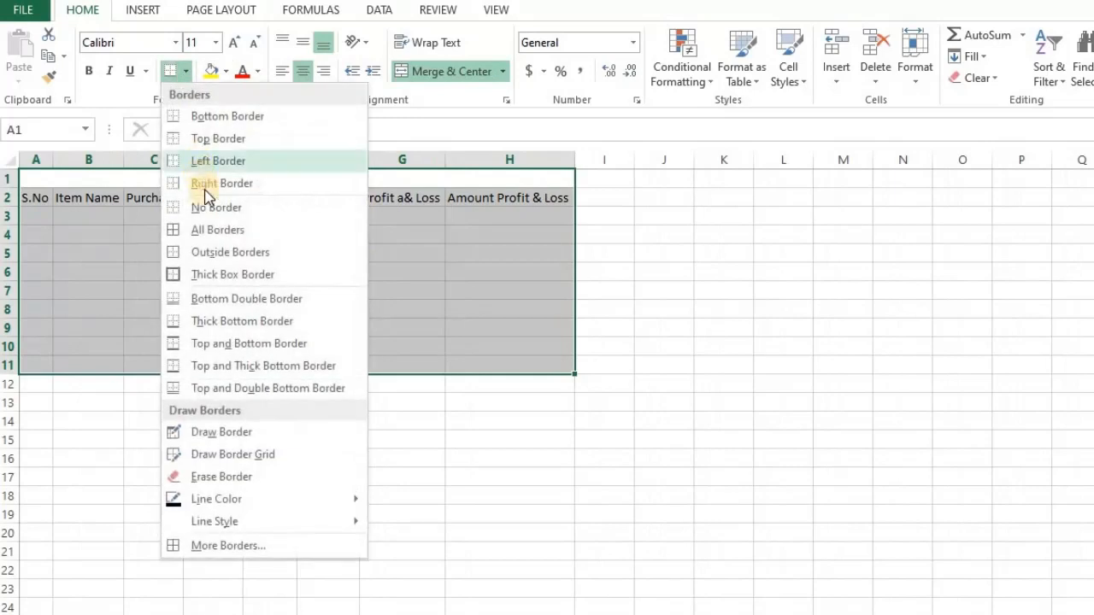
click(209, 227)
Enter 1 in A3 and fill the S.No column down to A11 as a series from 1 to 9
click(47, 217)
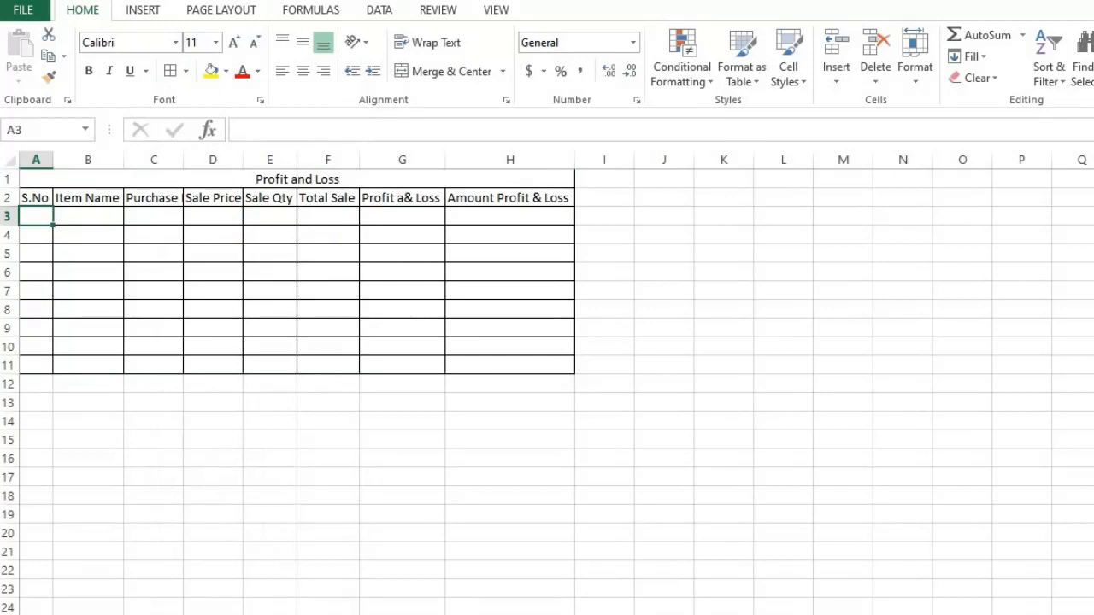
scroll(350, 538, up, 3)
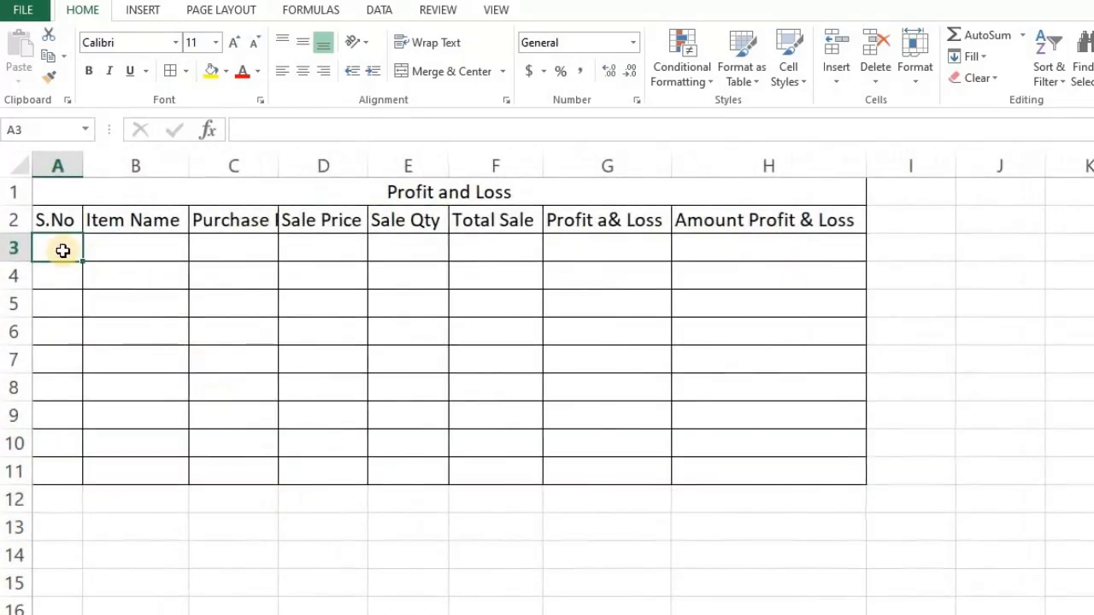
click(62, 251)
text(1)
key(Return)
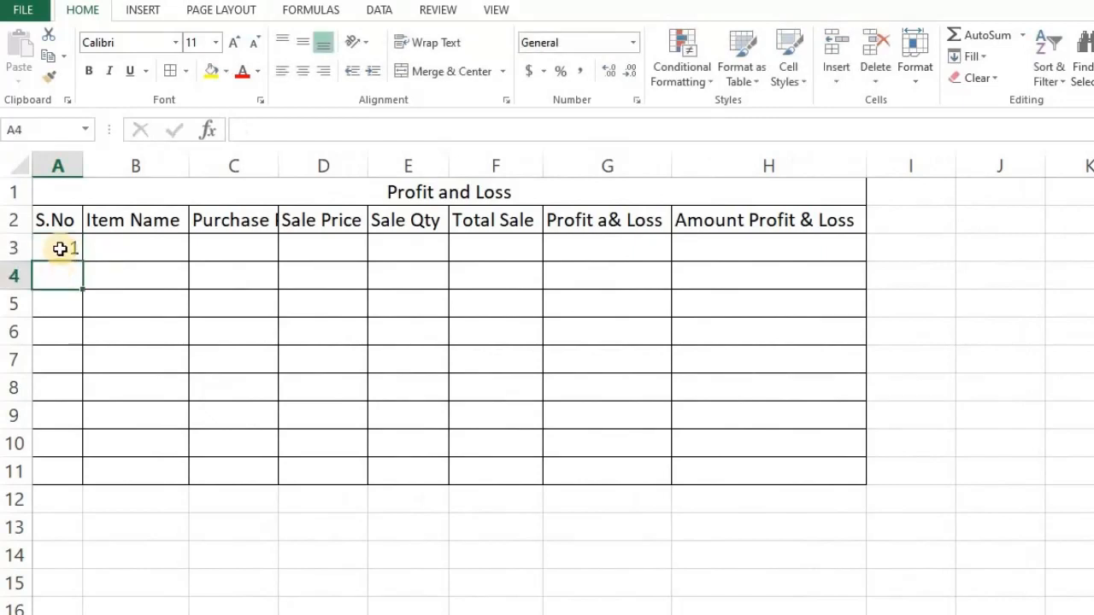
click(70, 255)
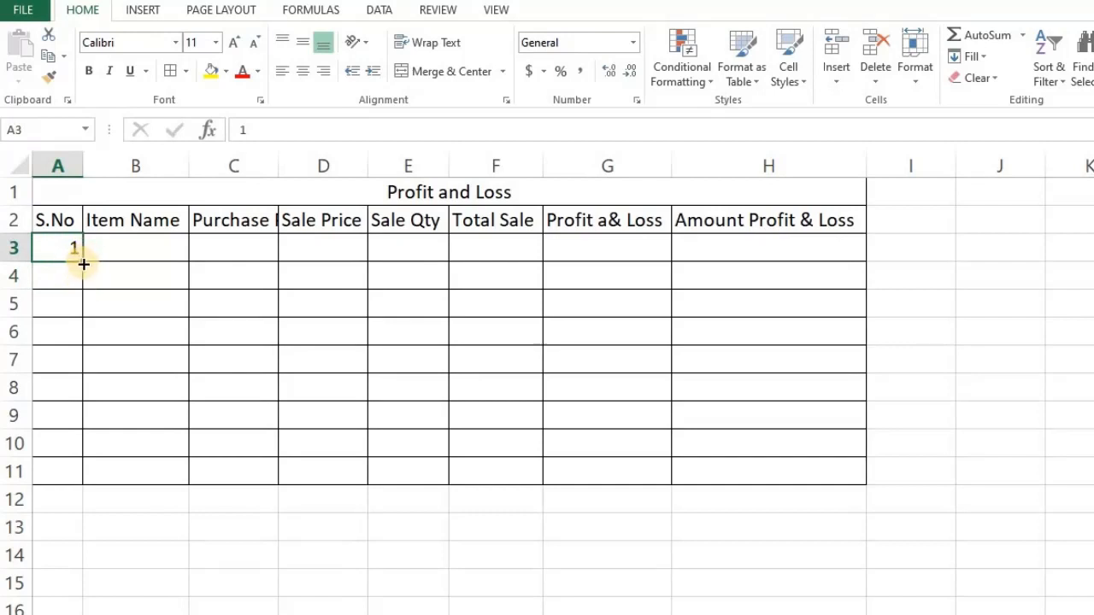
drag(82, 261, 70, 503)
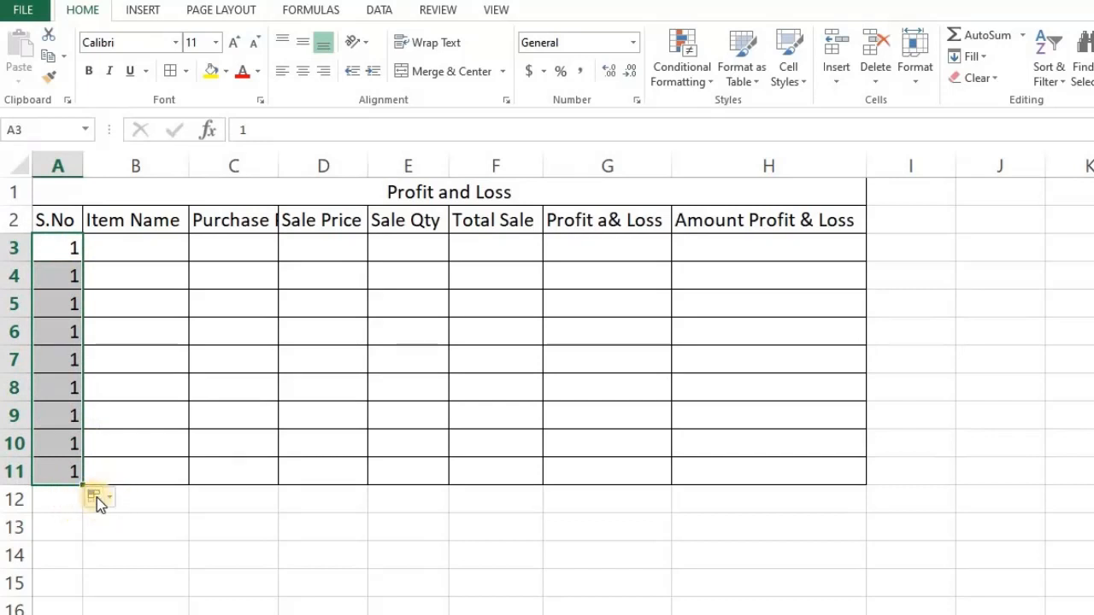
click(106, 500)
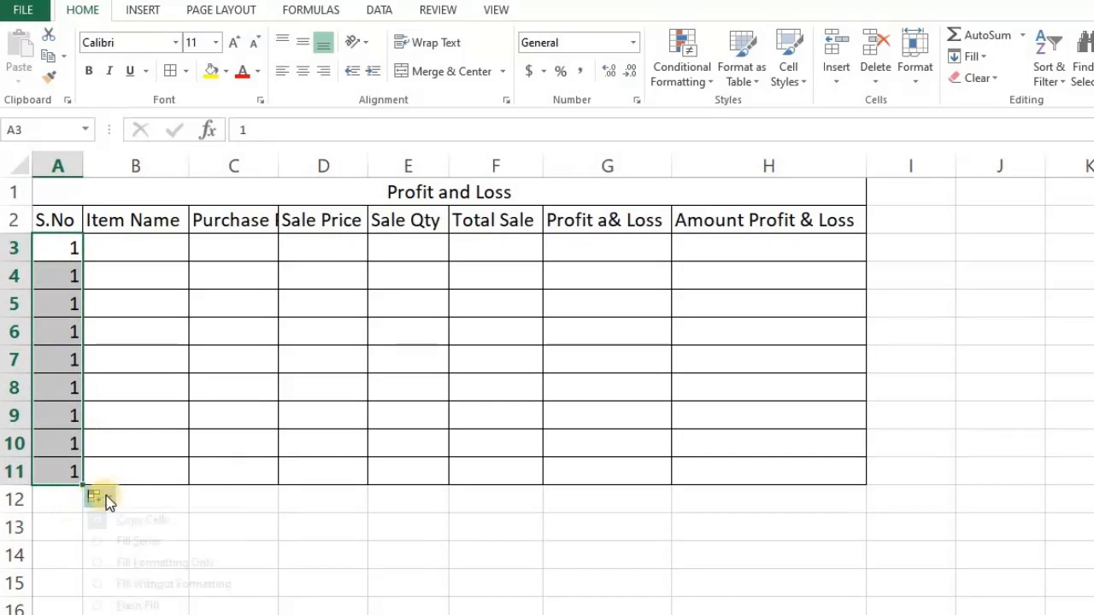
click(124, 542)
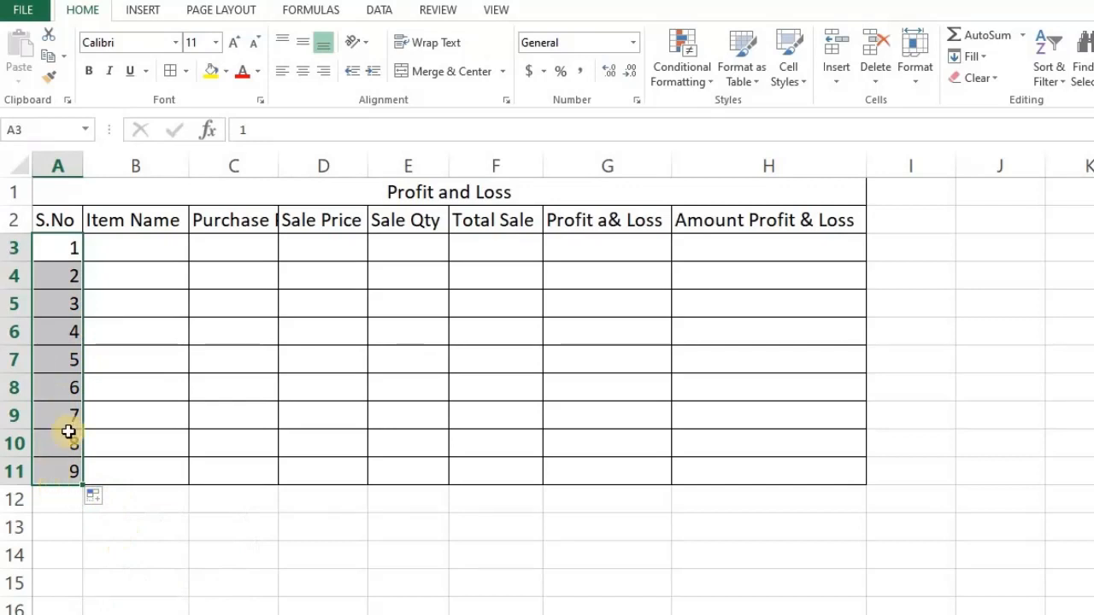
Enter the item names Keyboard, Mouse, Speaker, CPU and LCD in cells B3 to B7
click(151, 246)
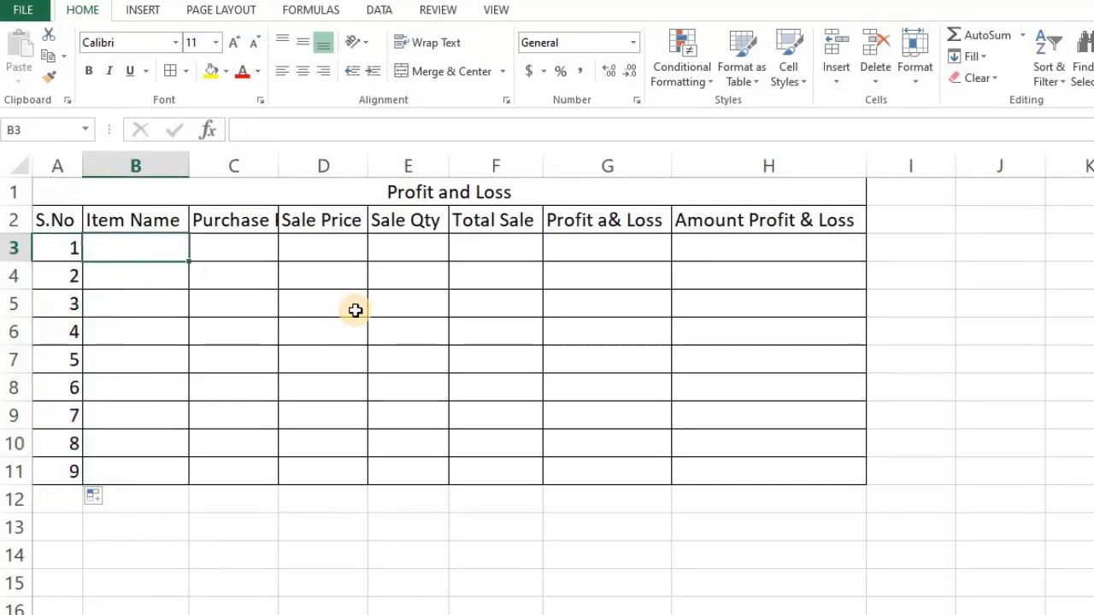
text(Keyboard)
key(Return)
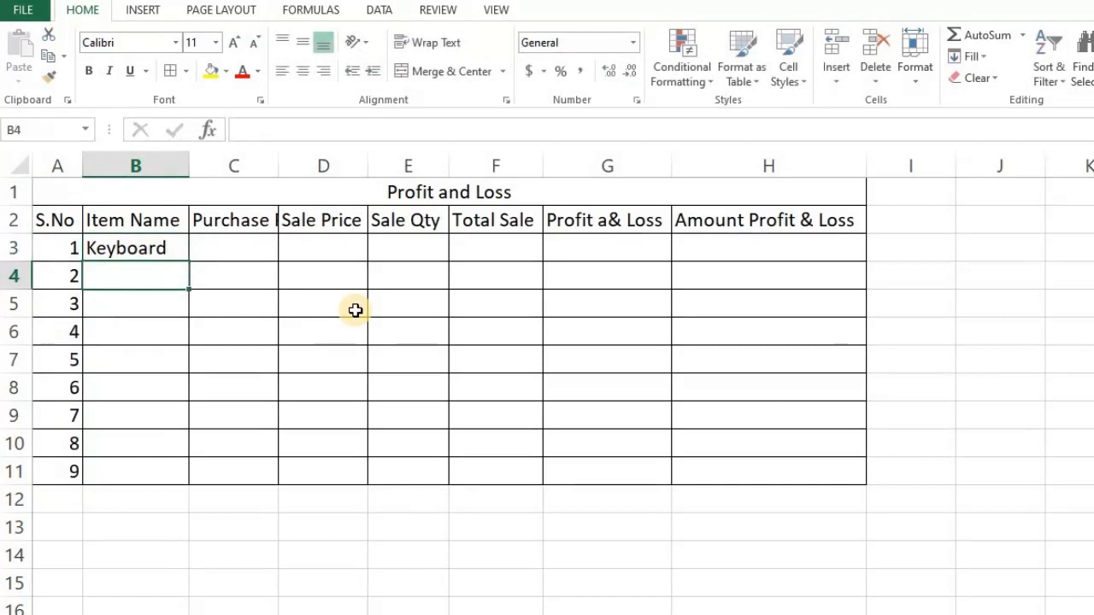
text(Mouse)
key(Return)
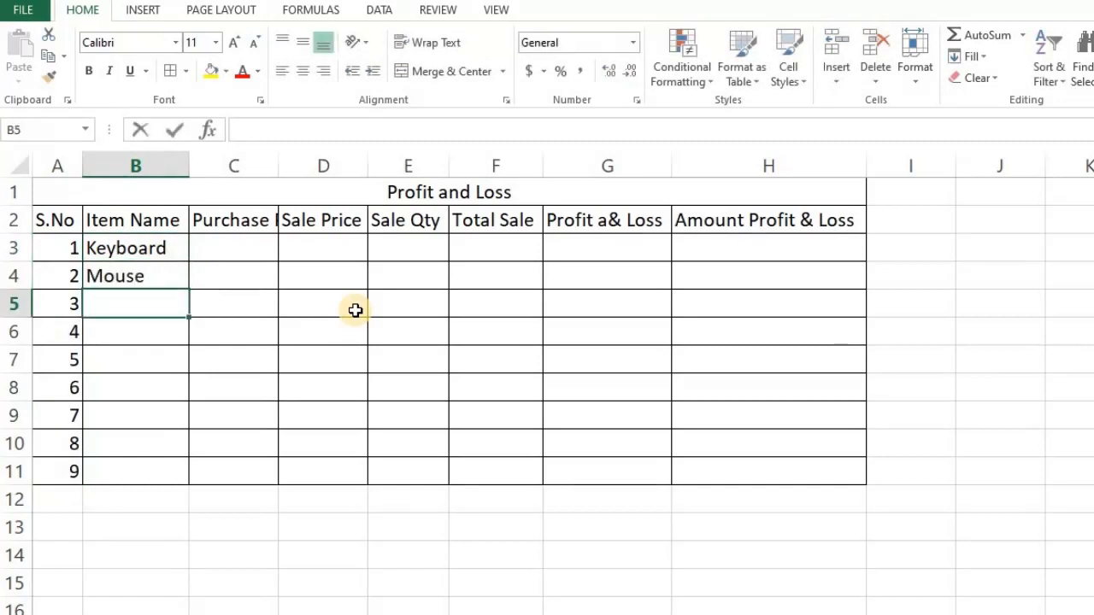
text(Speaker)
key(Return)
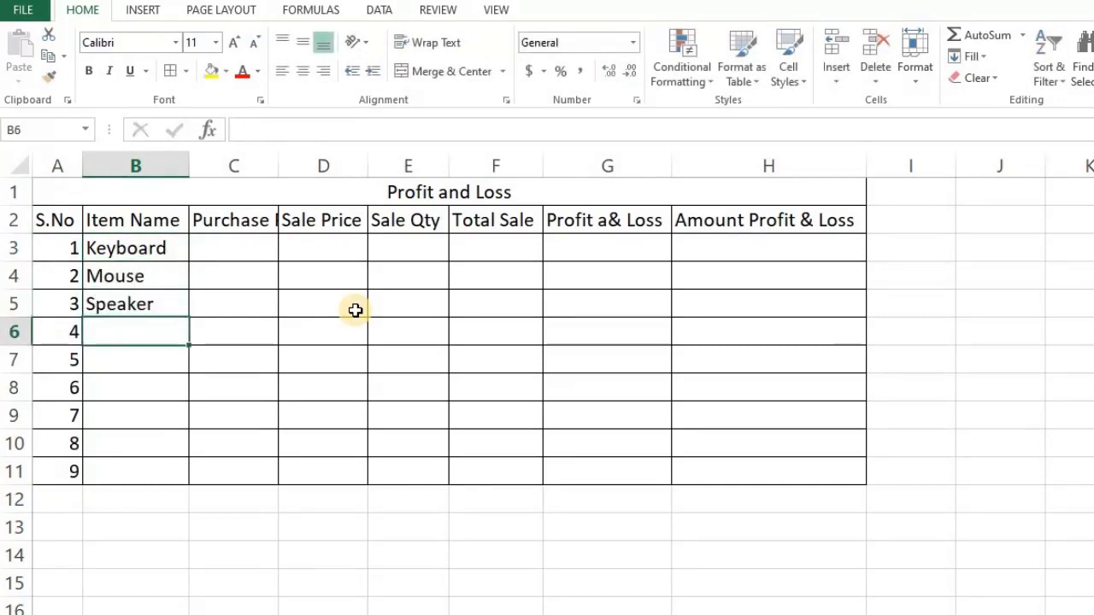
text(CPU)
key(Return)
text(LC)
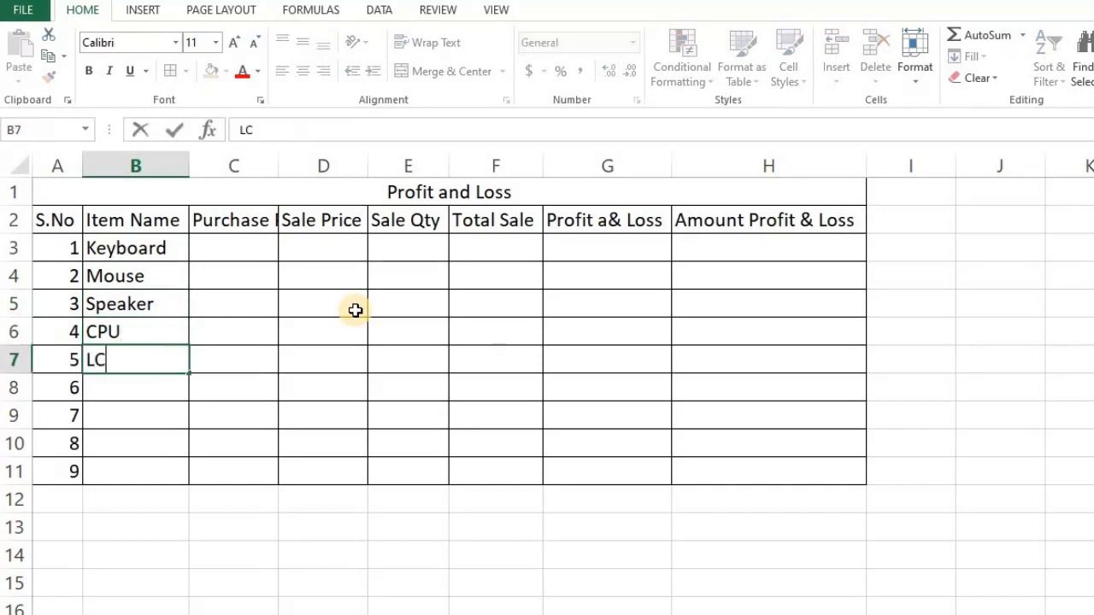
key(Up)
key(Down)
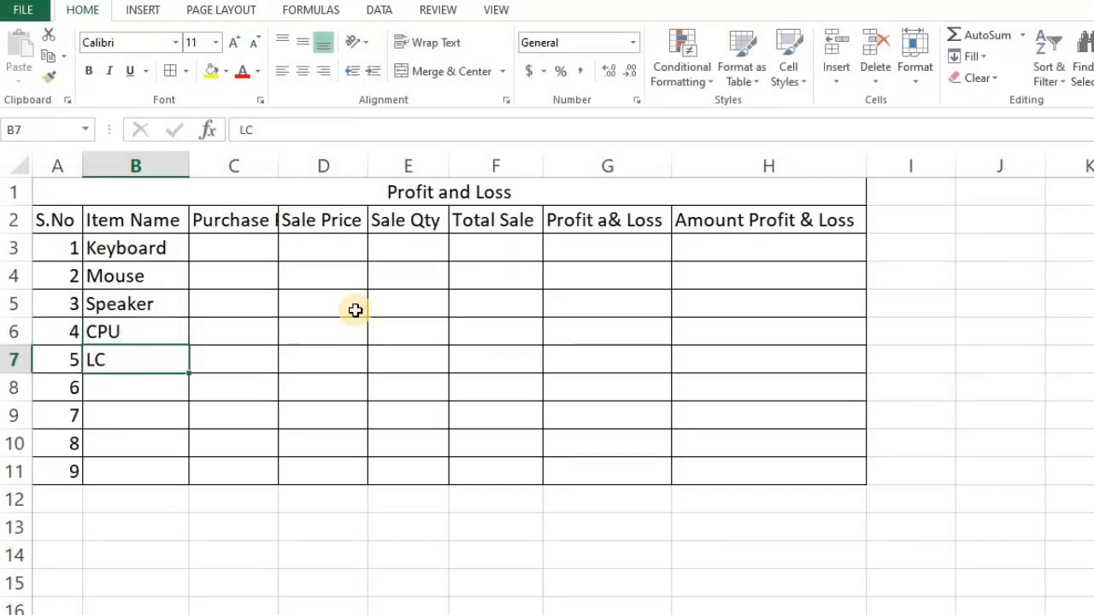
text(D)
key(Up)
Auto-fit column C so its width matches the Purchase Price header
key(Right)
key(Up)
key(Up)
key(Up)
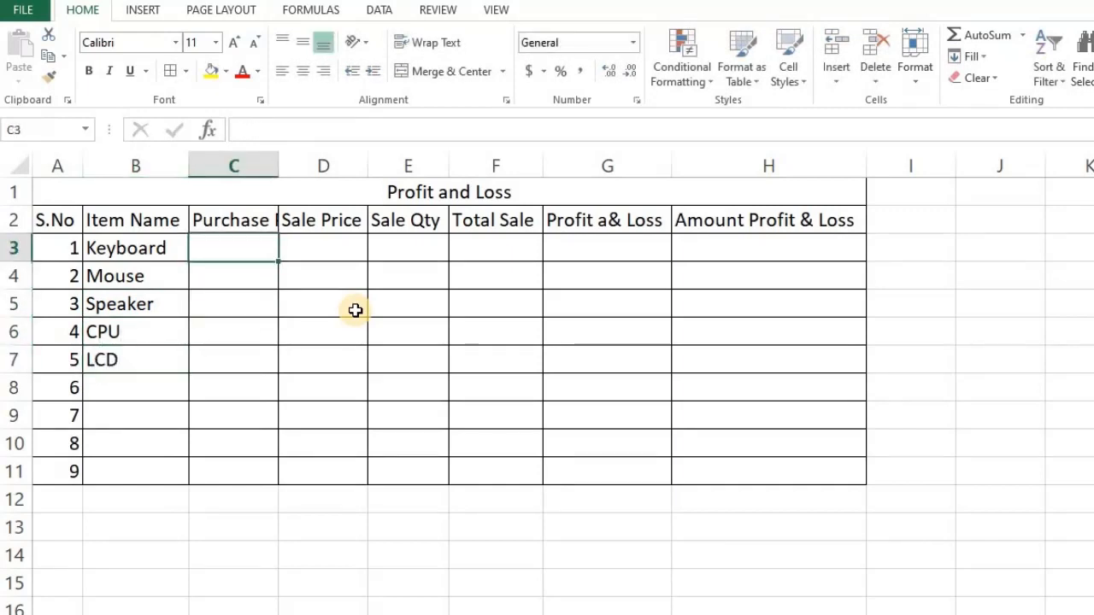
double_click(278, 158)
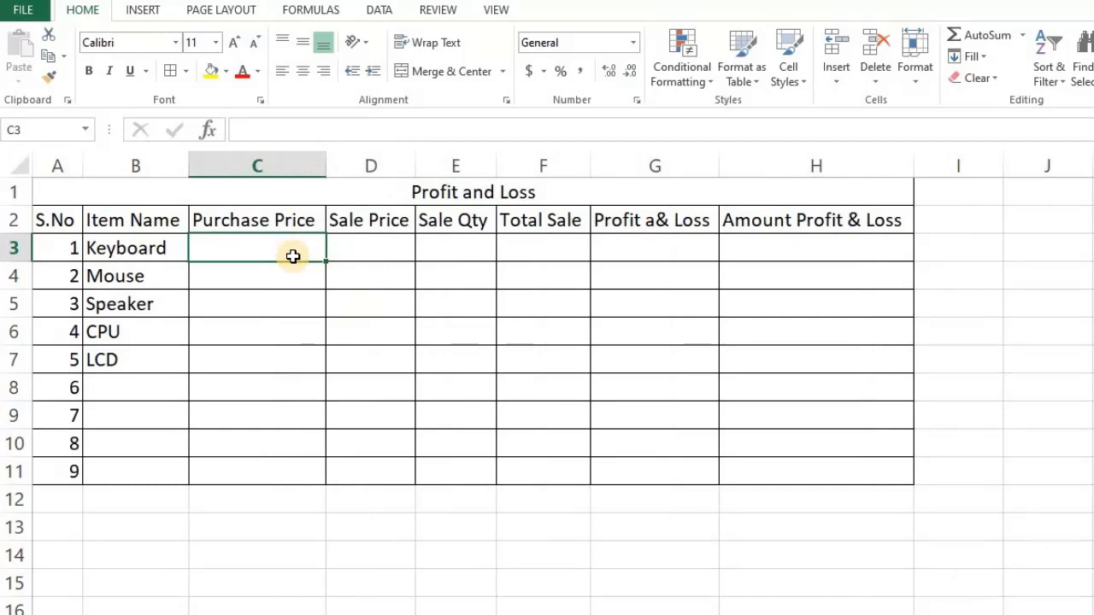
Enter the purchase prices 150, 120, 360, 2500 and 2300 in cells C3 to C7
text(150)
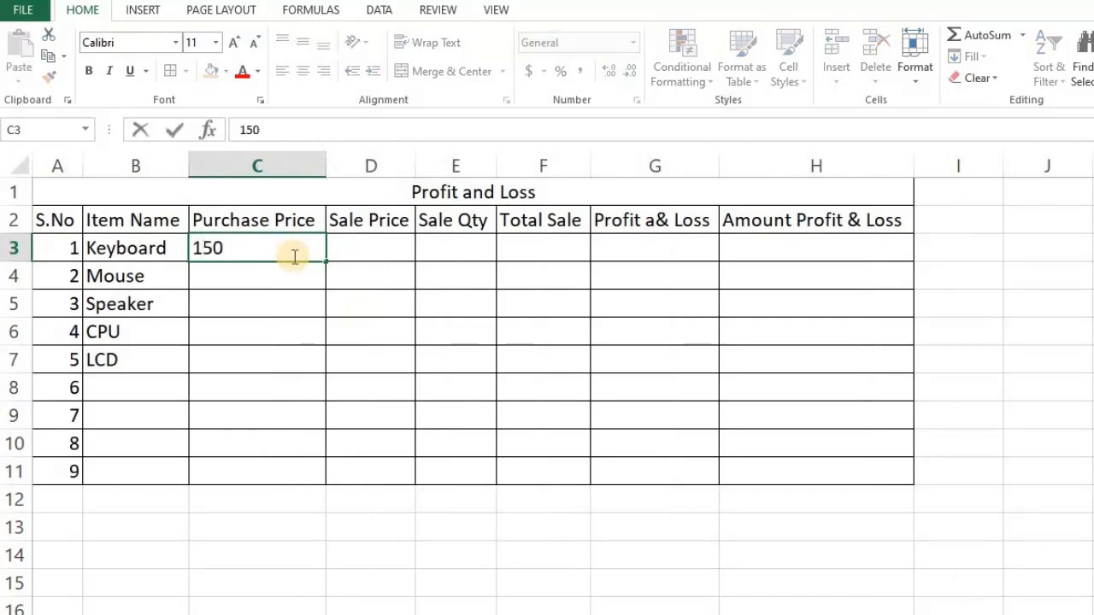
key(Return)
text(120)
key(Return)
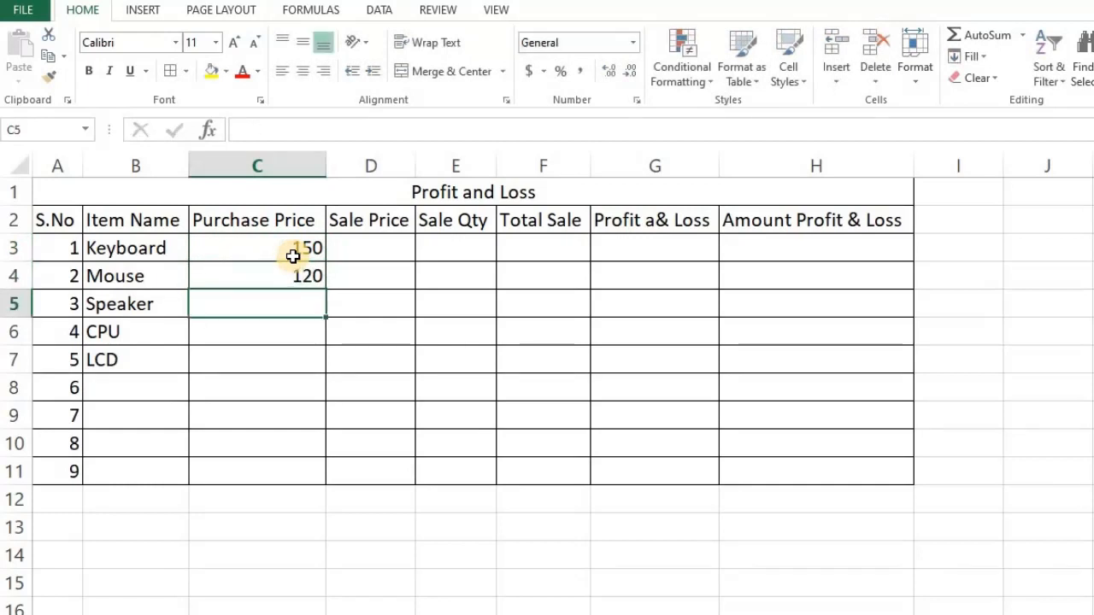
text(360)
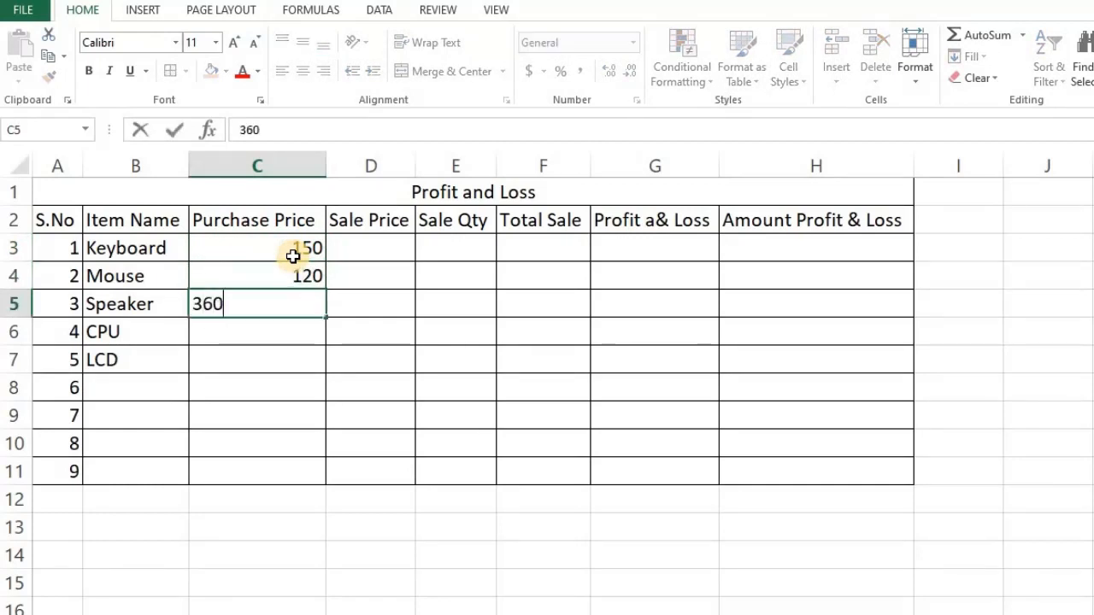
key(ctrl+Return)
key(Return)
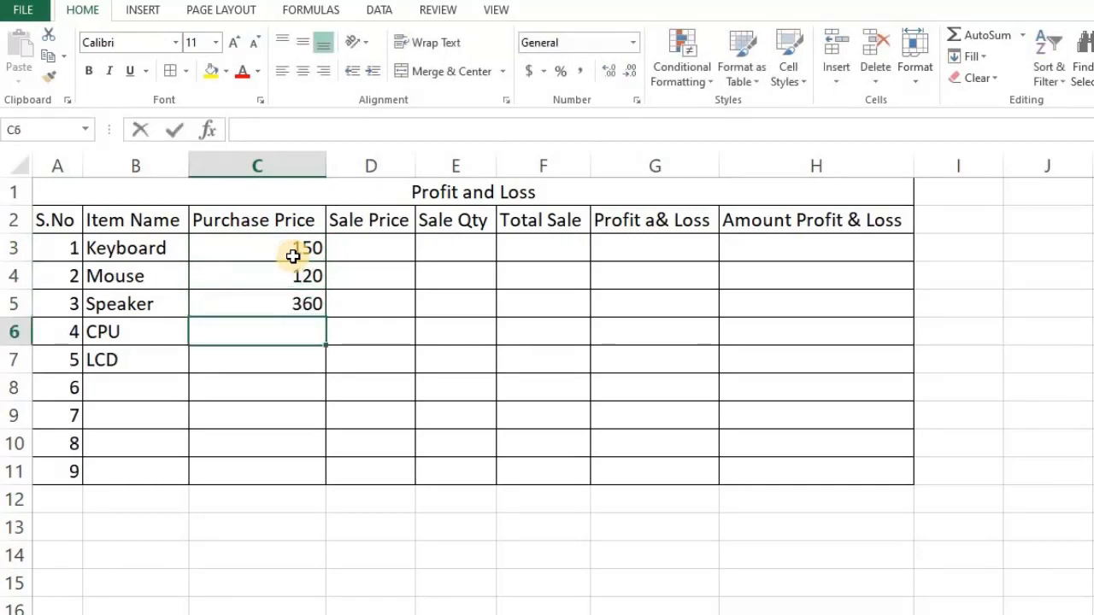
text(2500)
key(Return)
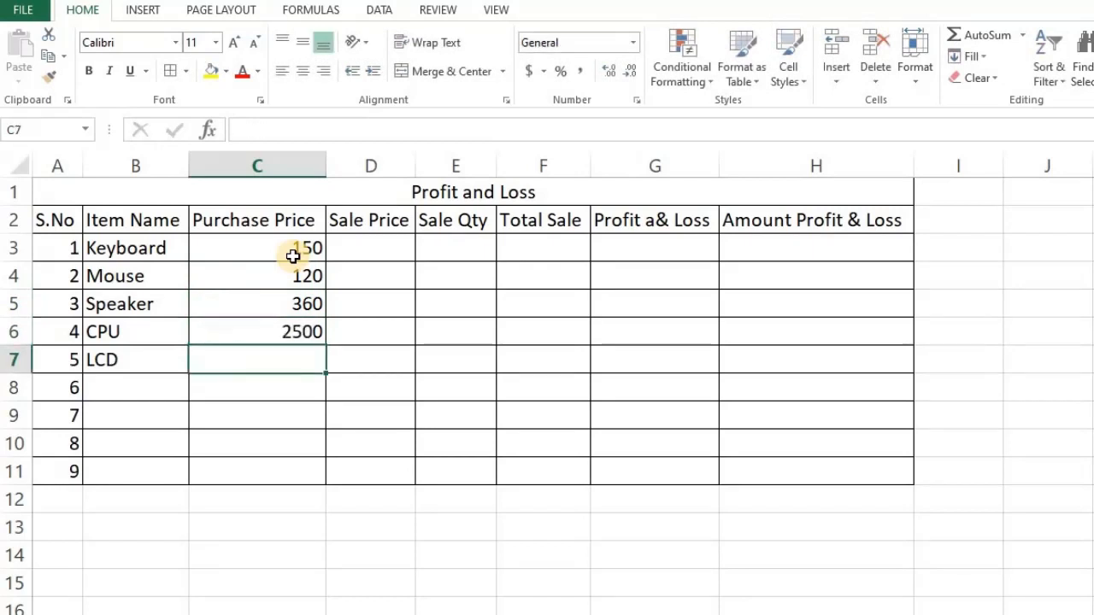
text(2300)
key(Tab)
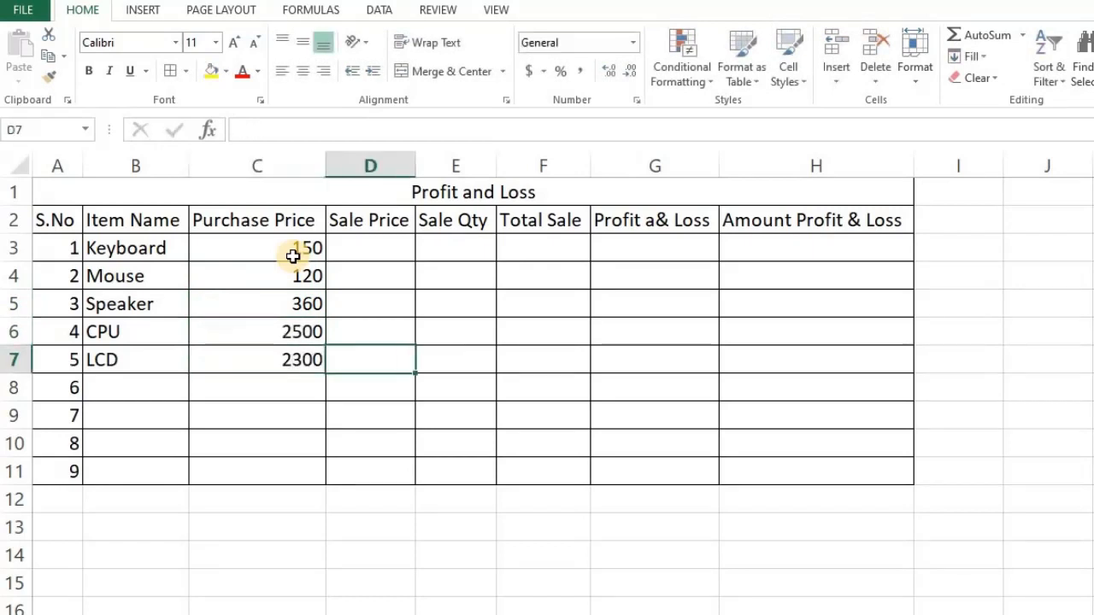
Enter the sale prices 250, 150, 450, 3500 and 3000 in cells D3 to D7
key(Up)
key(Up)
key(Up)
key(Up)
key(Up)
key(Down)
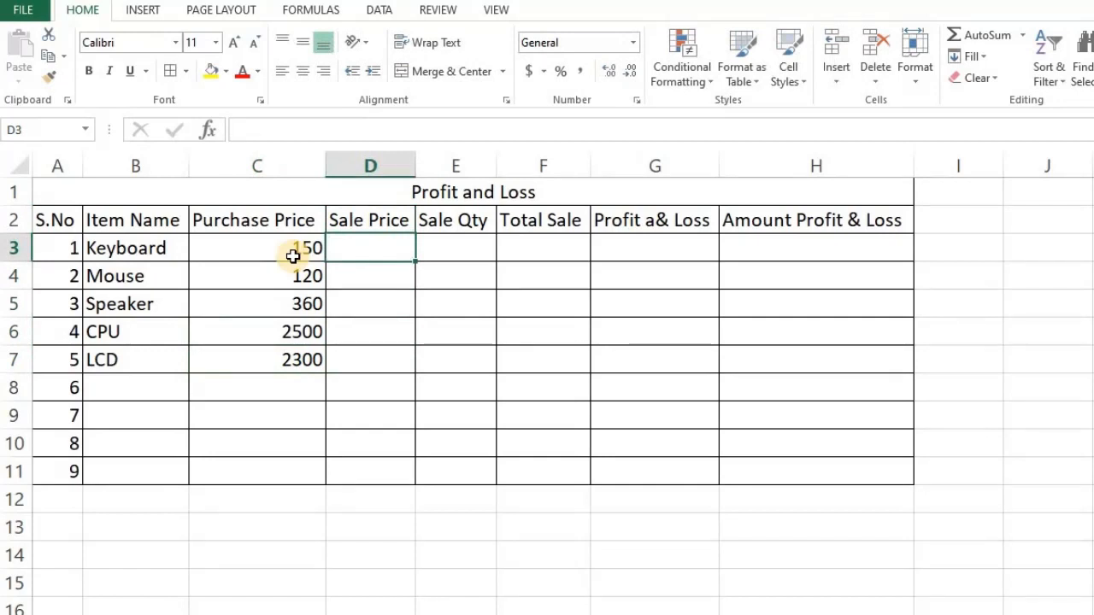
text(250)
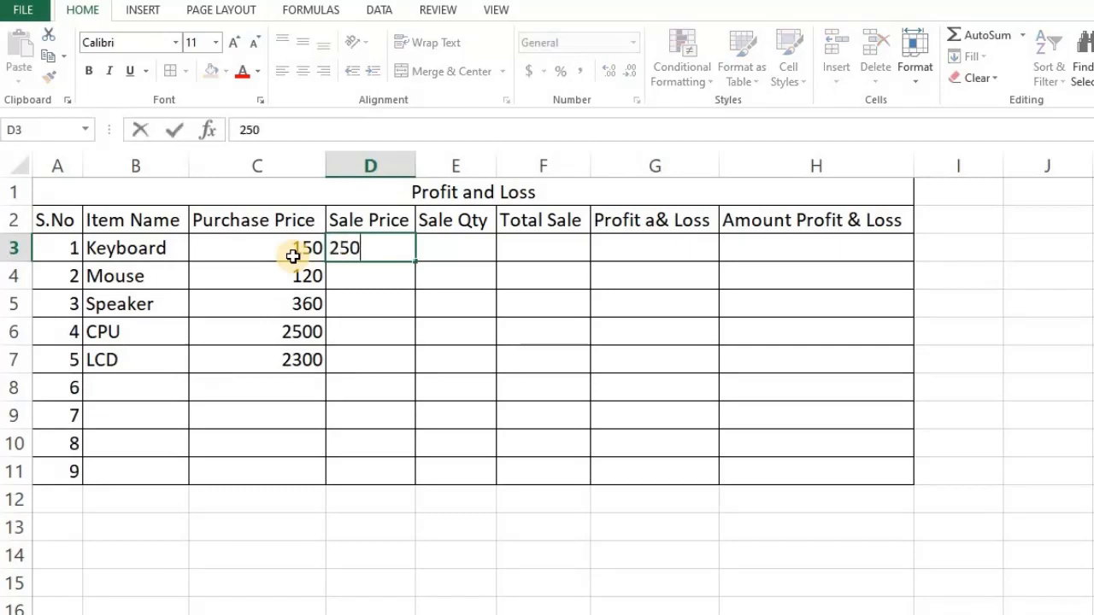
key(Return)
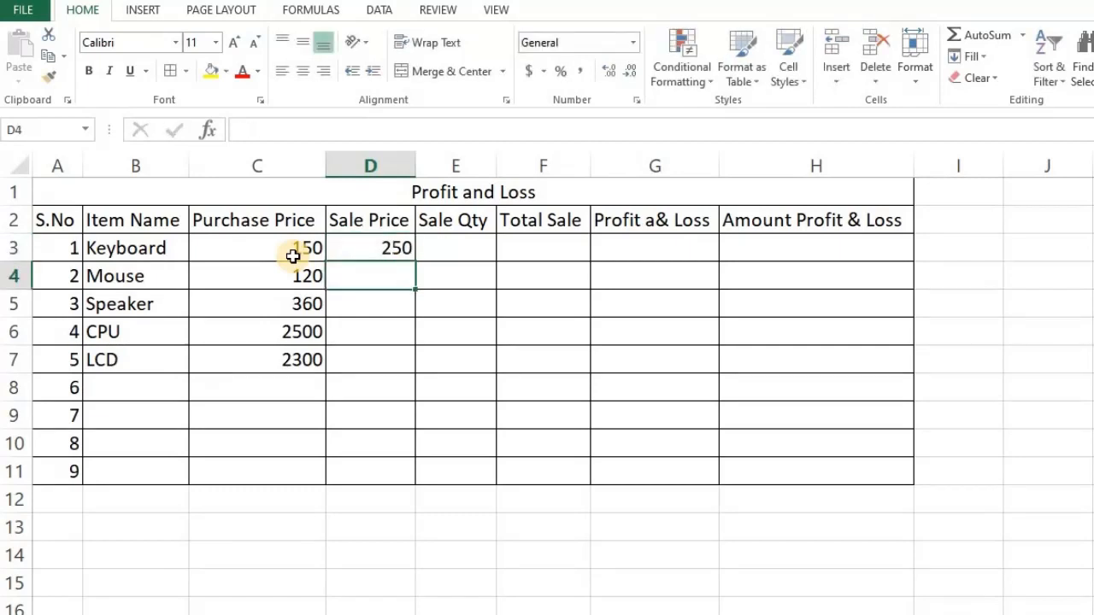
text(150)
key(Return)
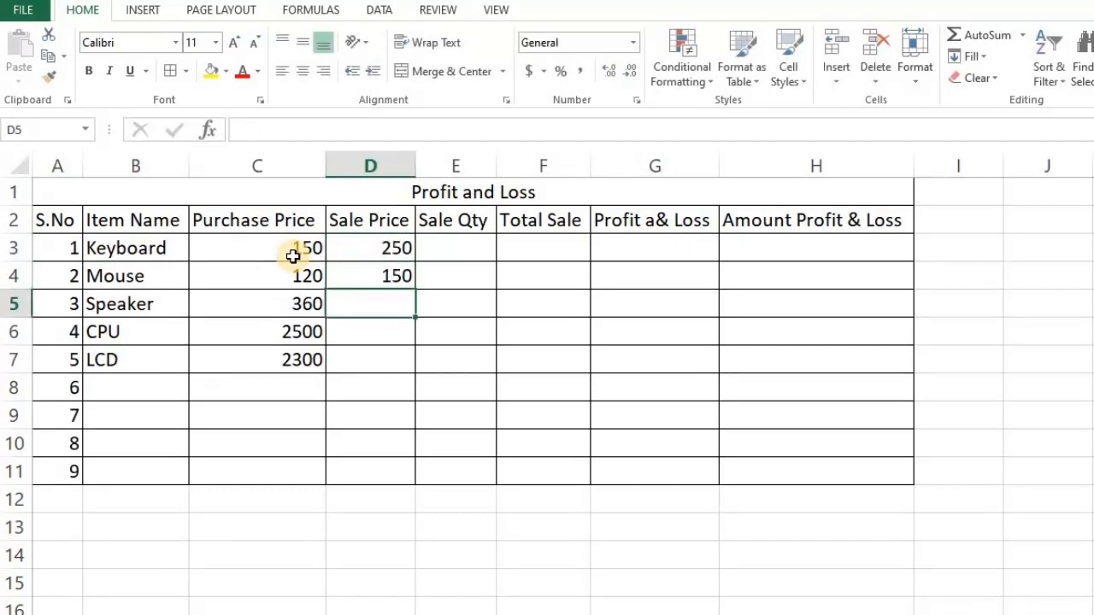
text(450)
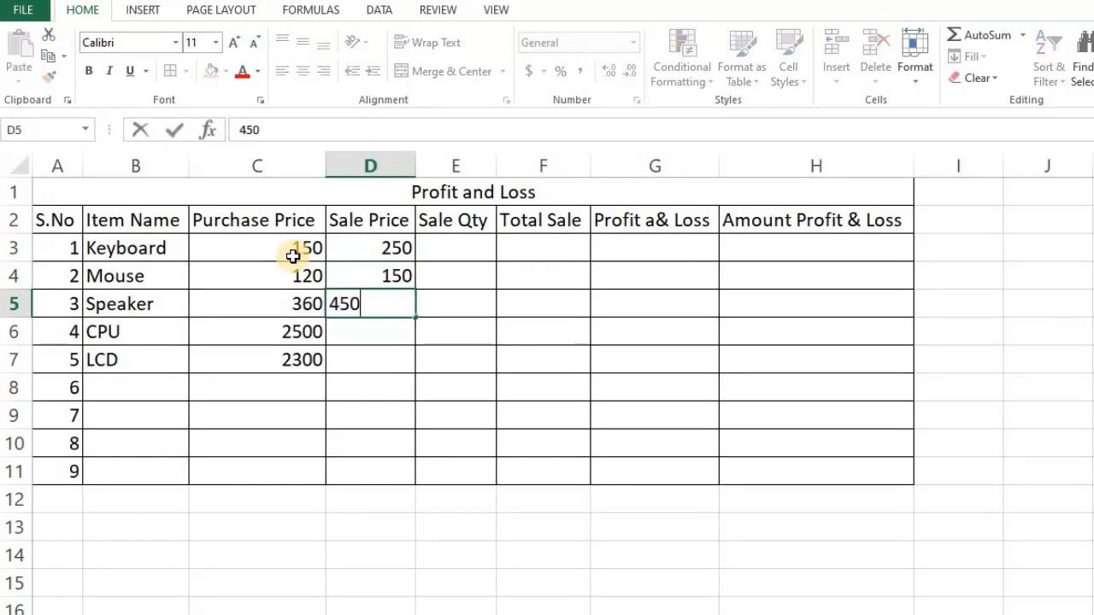
key(Return)
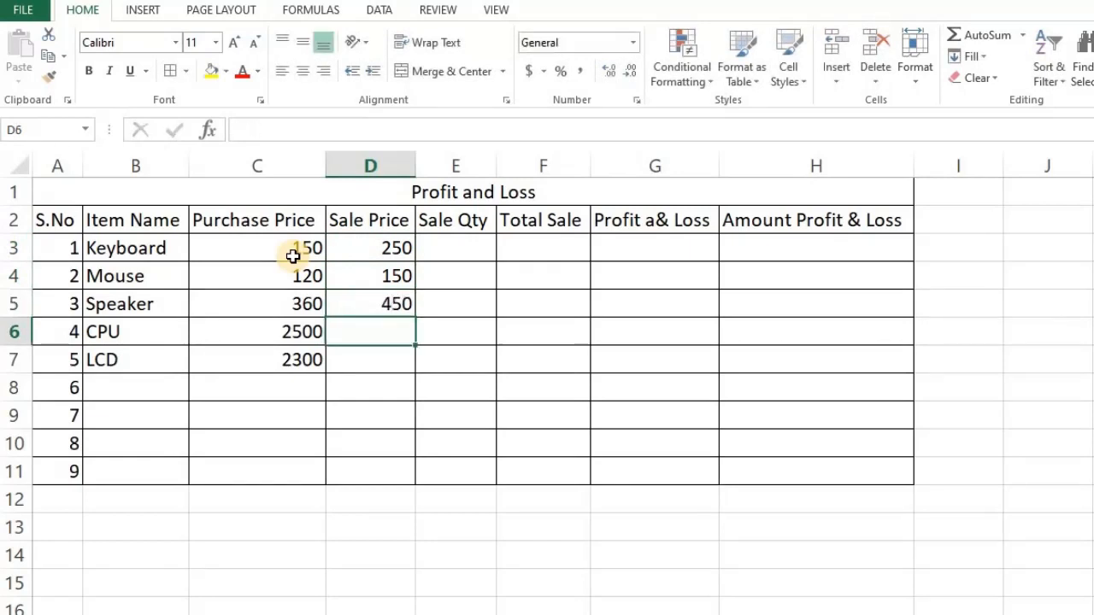
text(3500)
key(Return)
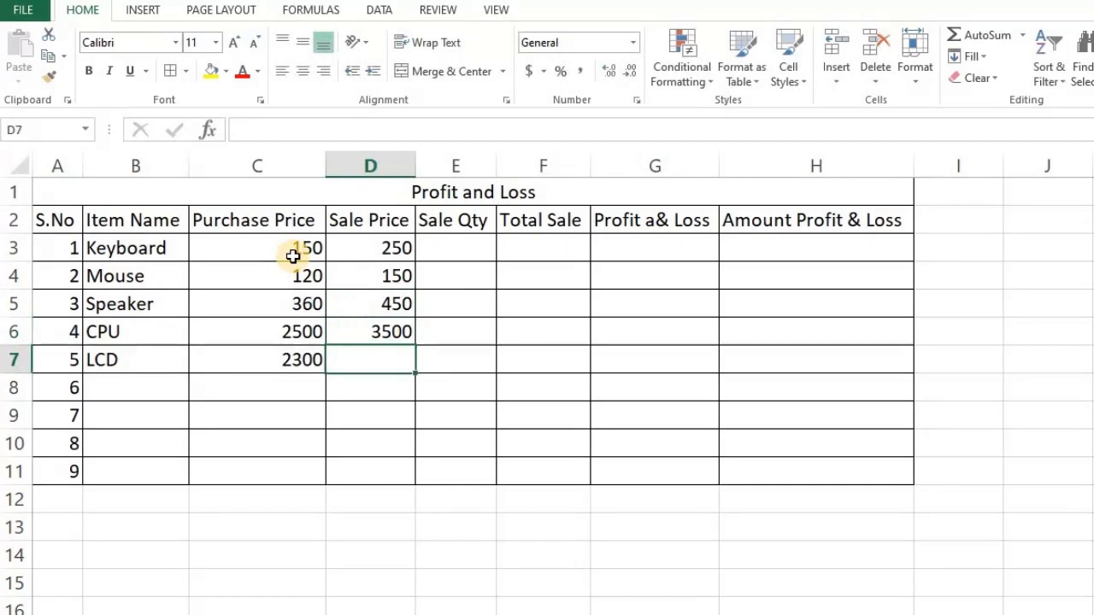
text(3000)
key(Tab)
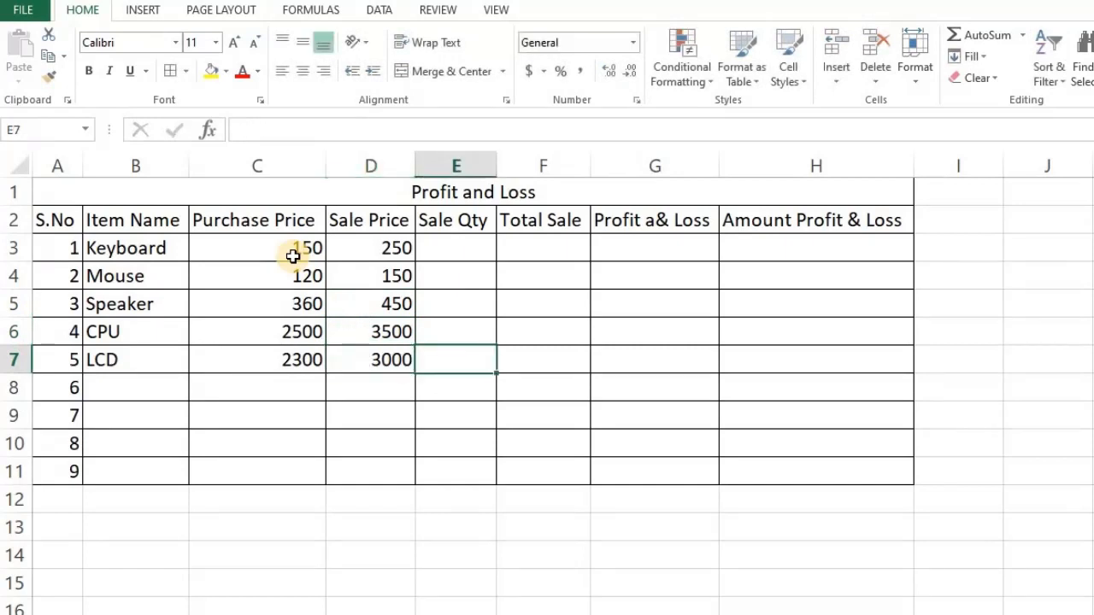
Enter the sale quantities 100, 250, 20, 50 and 35 in cells E3 to E7
key(Up)
key(Up)
key(Up)
key(Up)
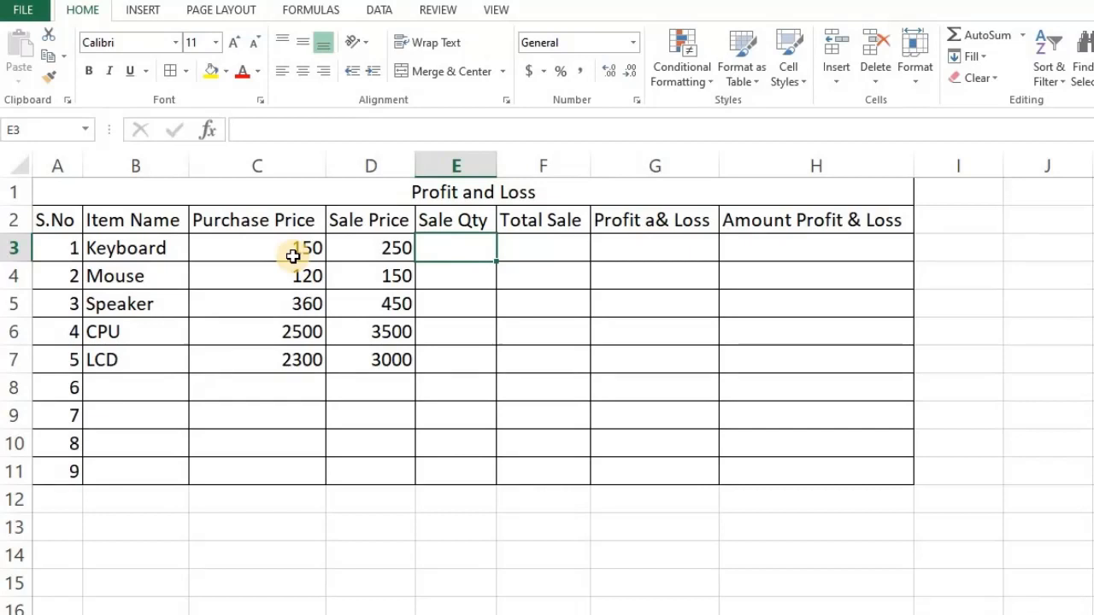
text(100)
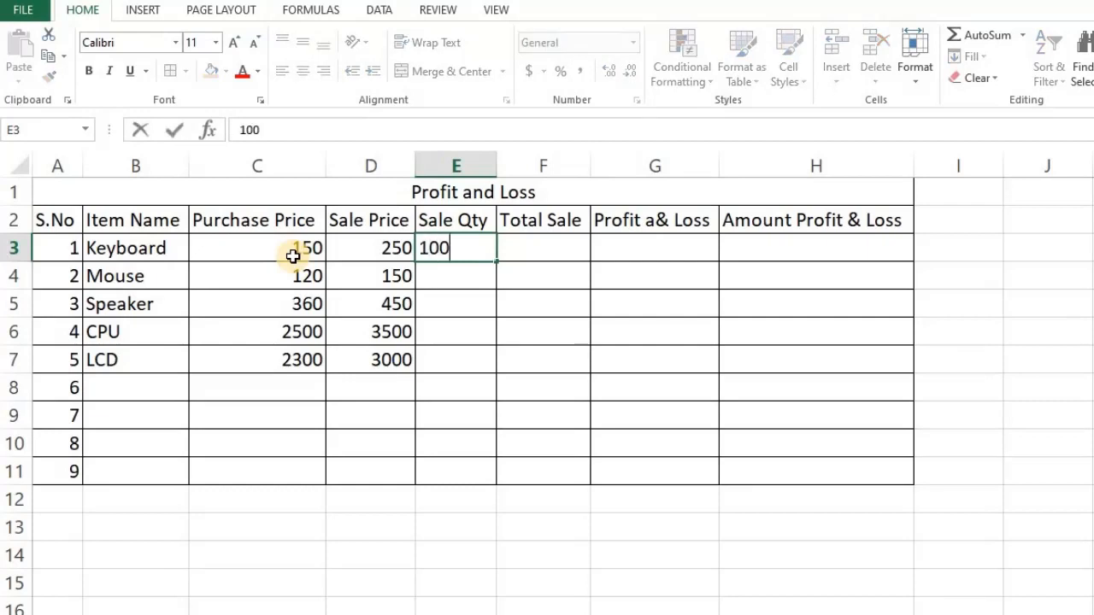
key(Return)
text(2500)
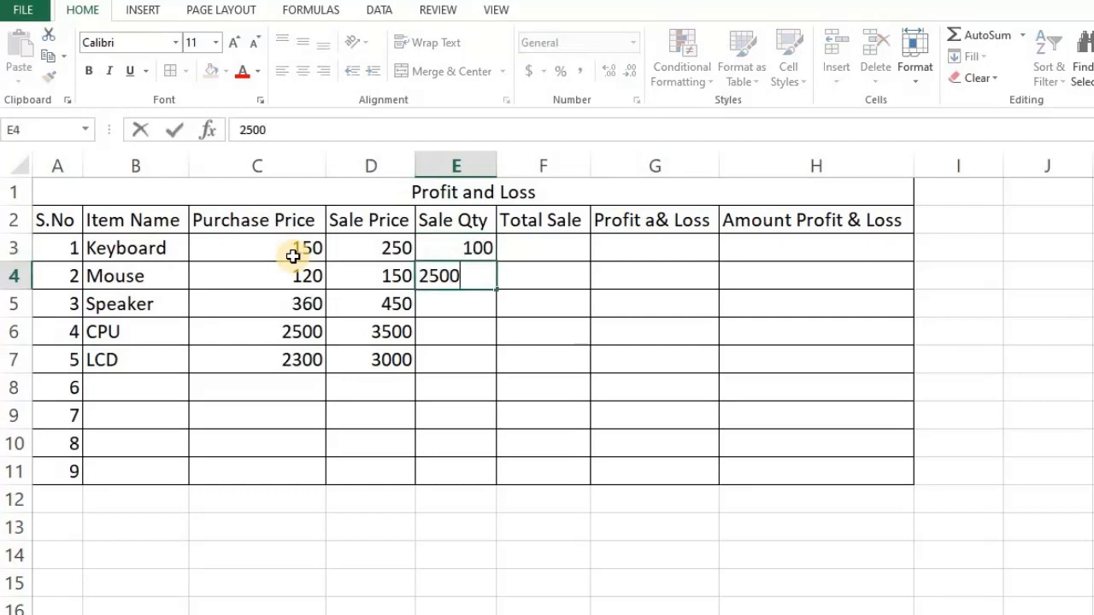
key(BackSpace)
key(Return)
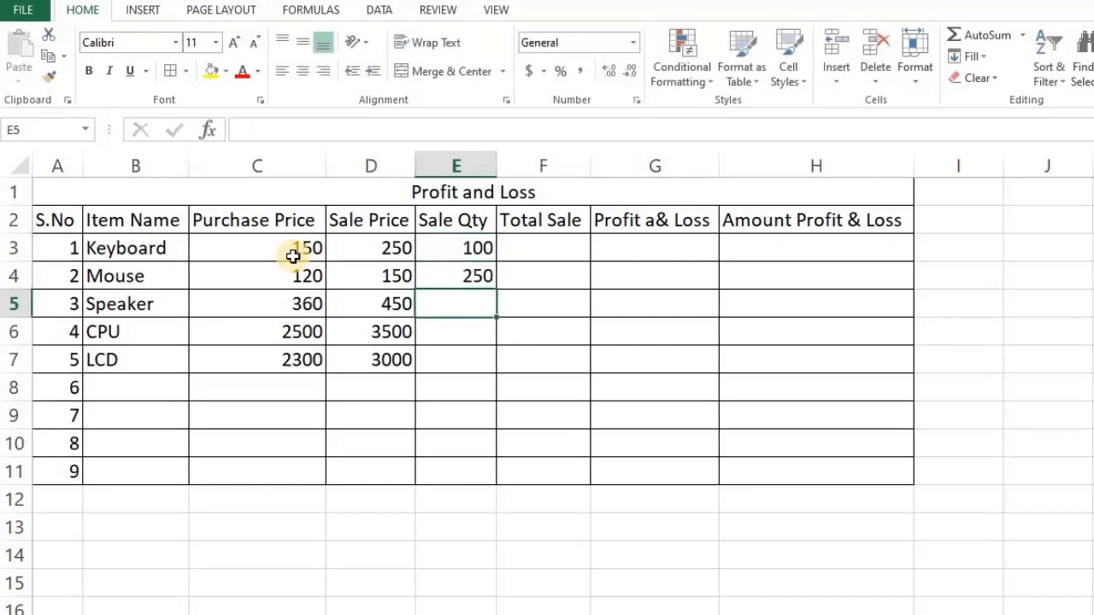
text(20)
key(Return)
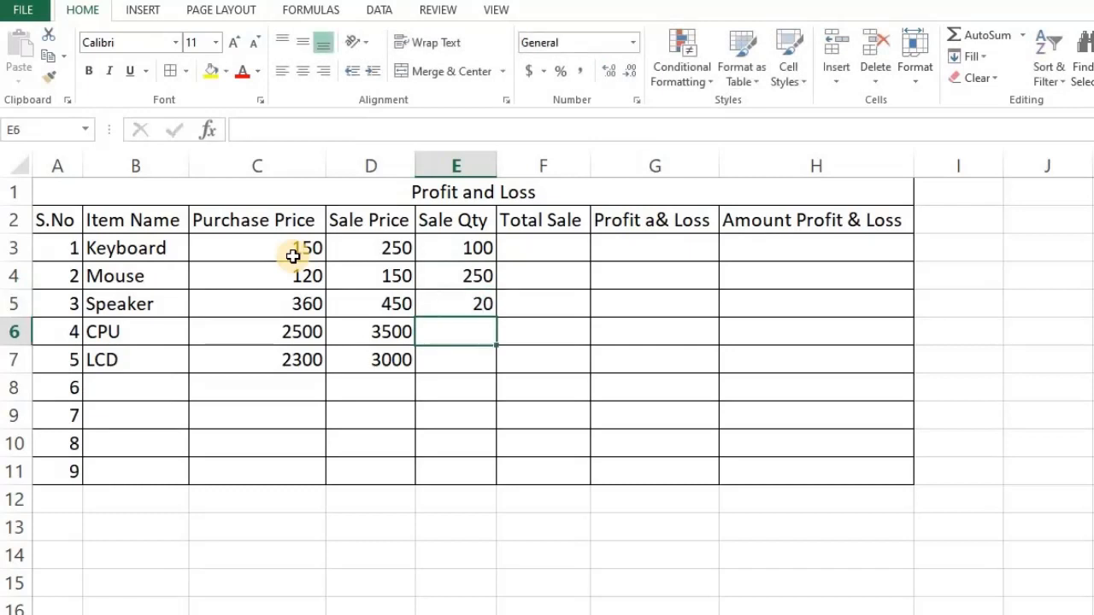
text(50)
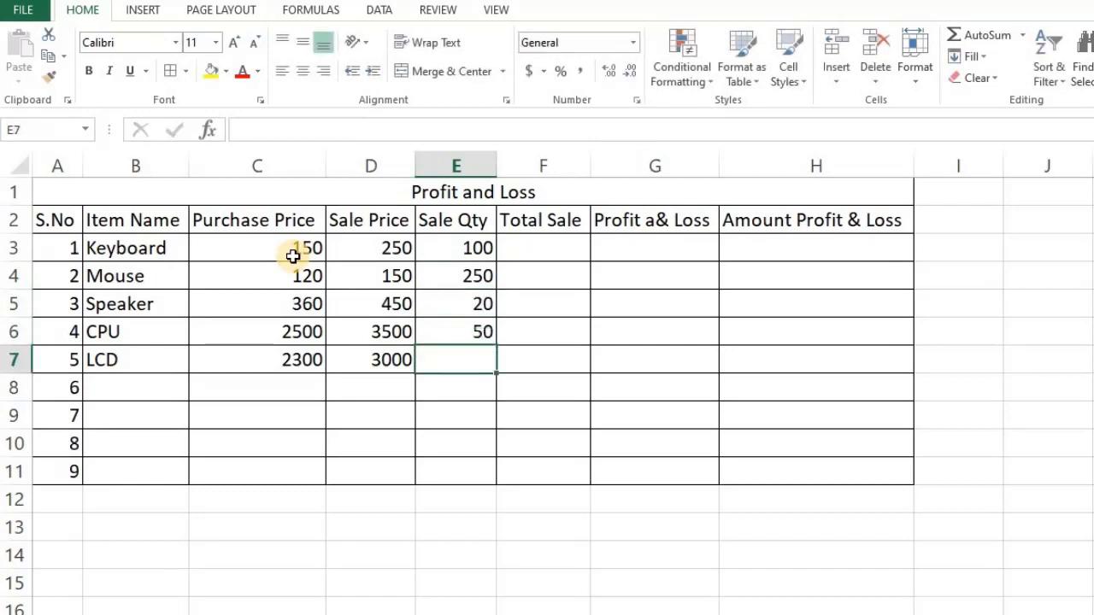
text(35)
key(Return)
Calculate the Keyboard total sale in cell F3 with the formula =E3*D3
key(Right)
key(Up)
key(Up)
key(Up)
key(Up)
key(Up)
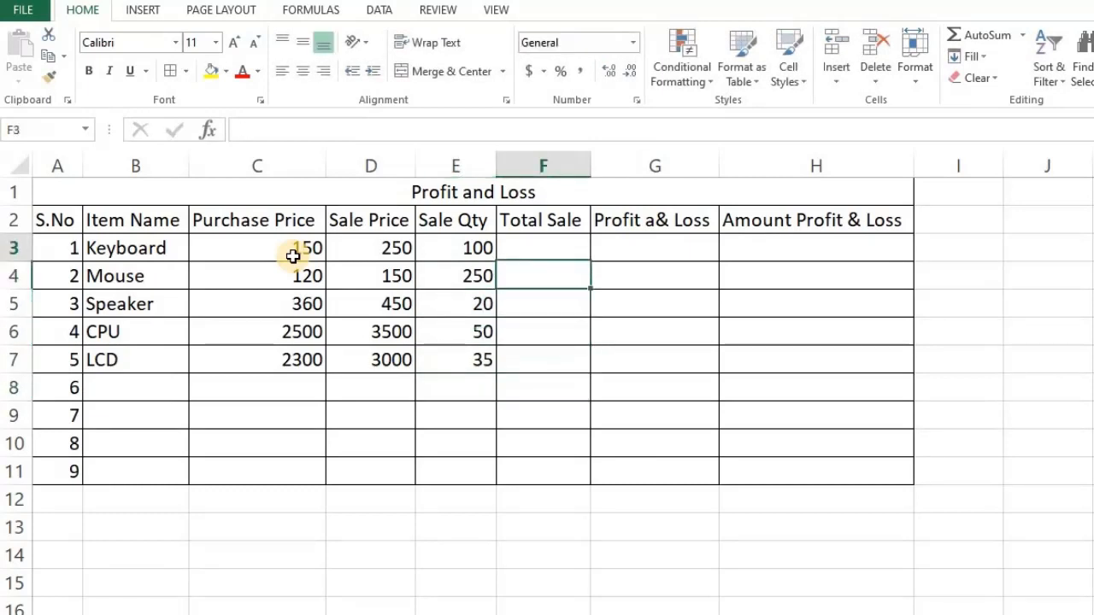
key(Left)
key(shift+Left)
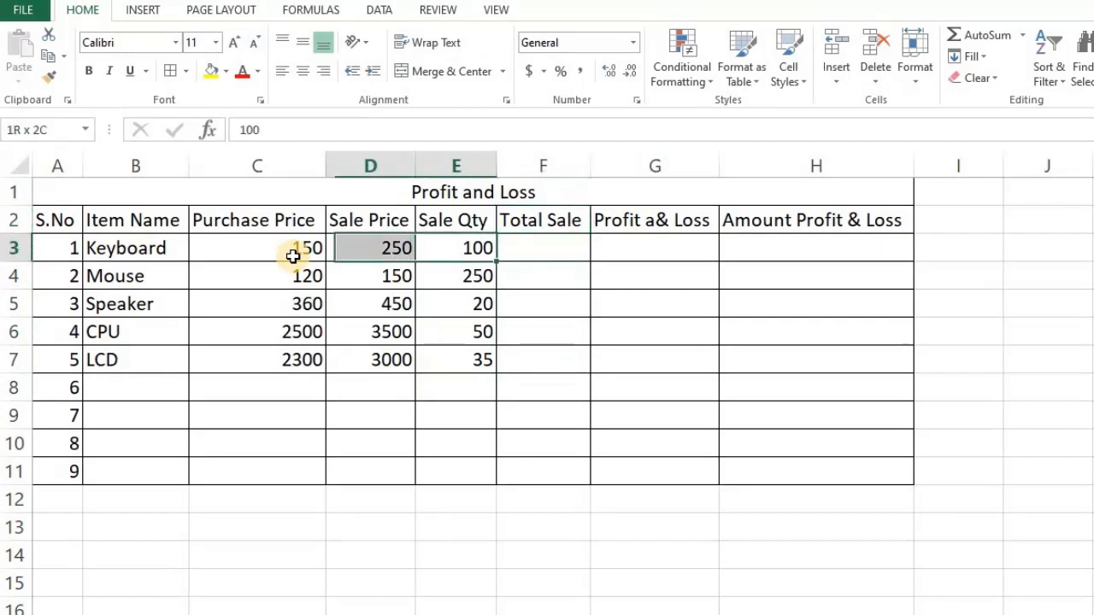
key(Right)
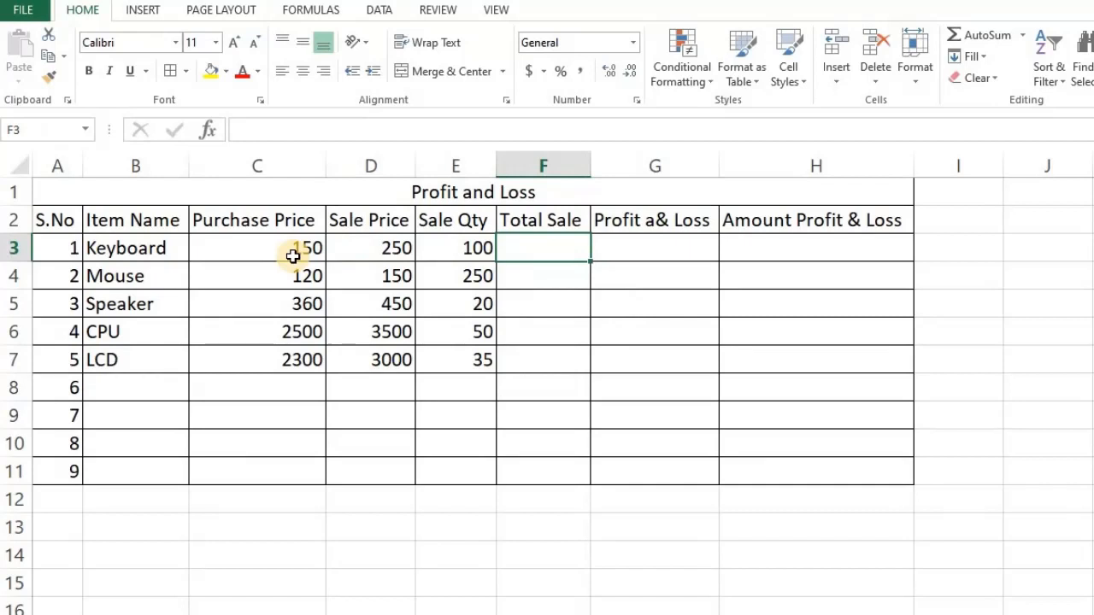
text(=)
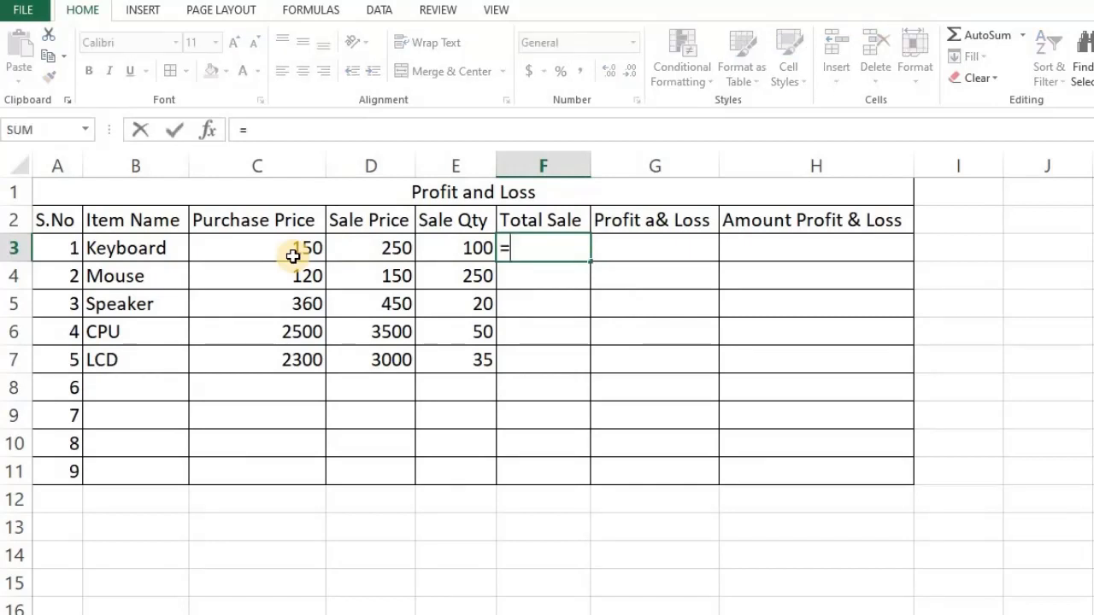
click(469, 247)
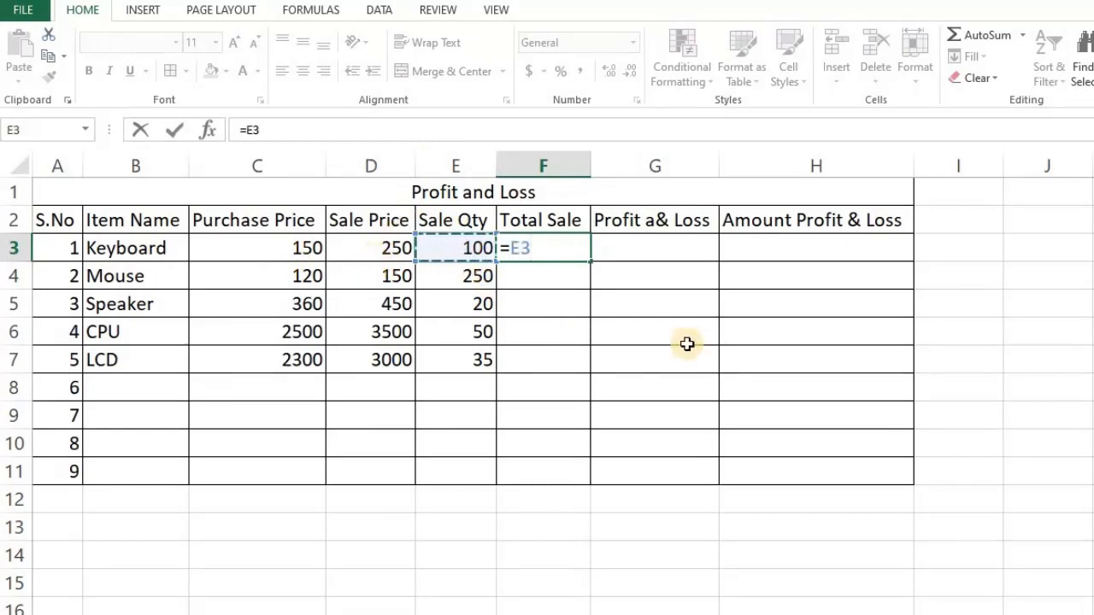
text(*)
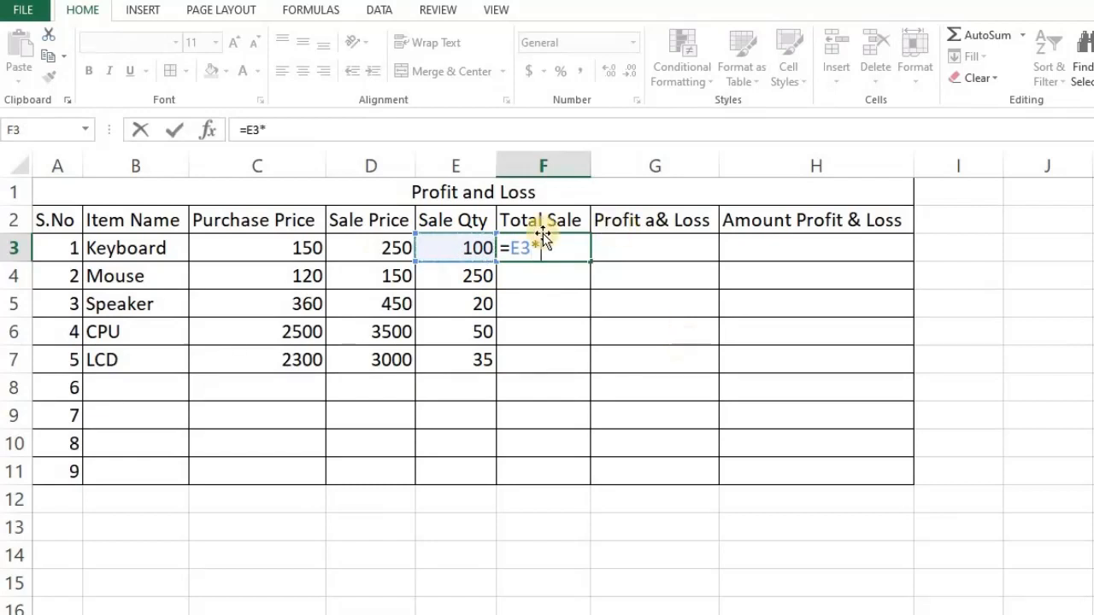
click(369, 251)
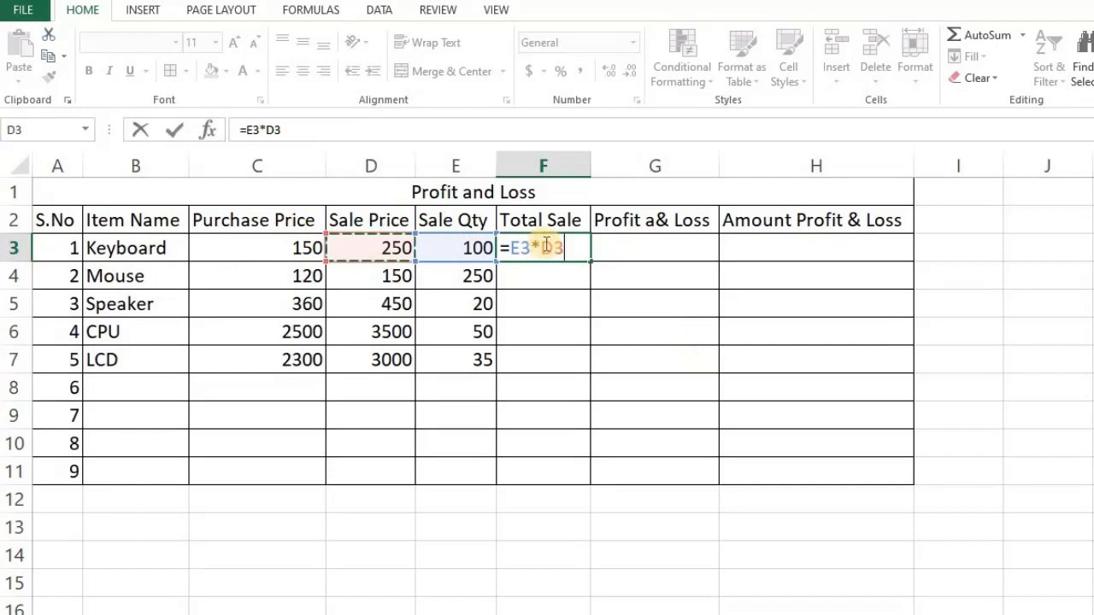
key(Return)
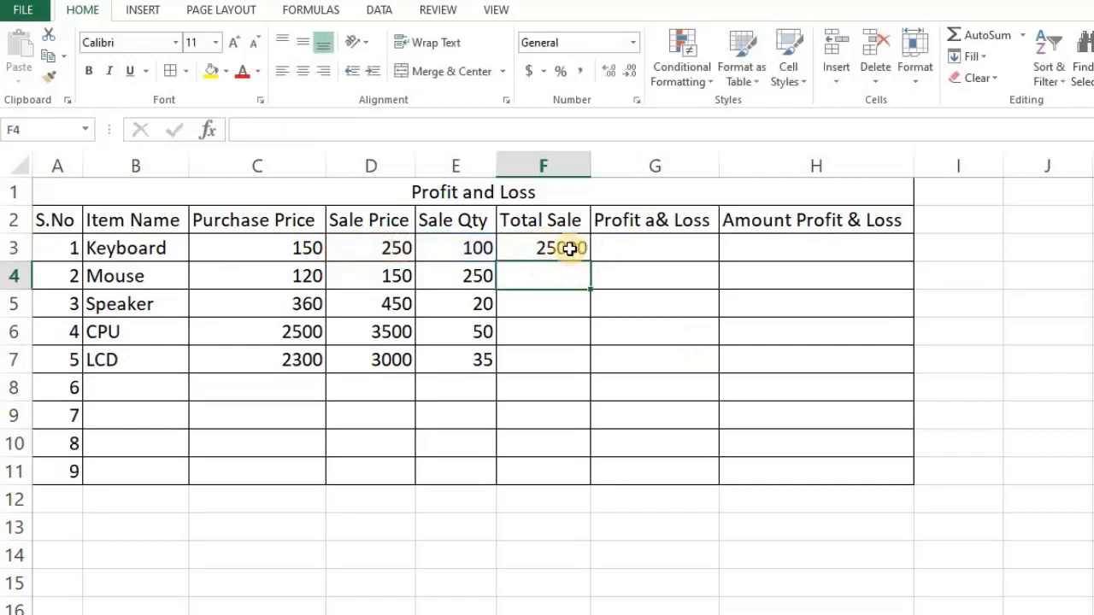
Calculate the Mouse total sale in cell F4 with the formula =E4*D4
click(563, 251)
click(569, 270)
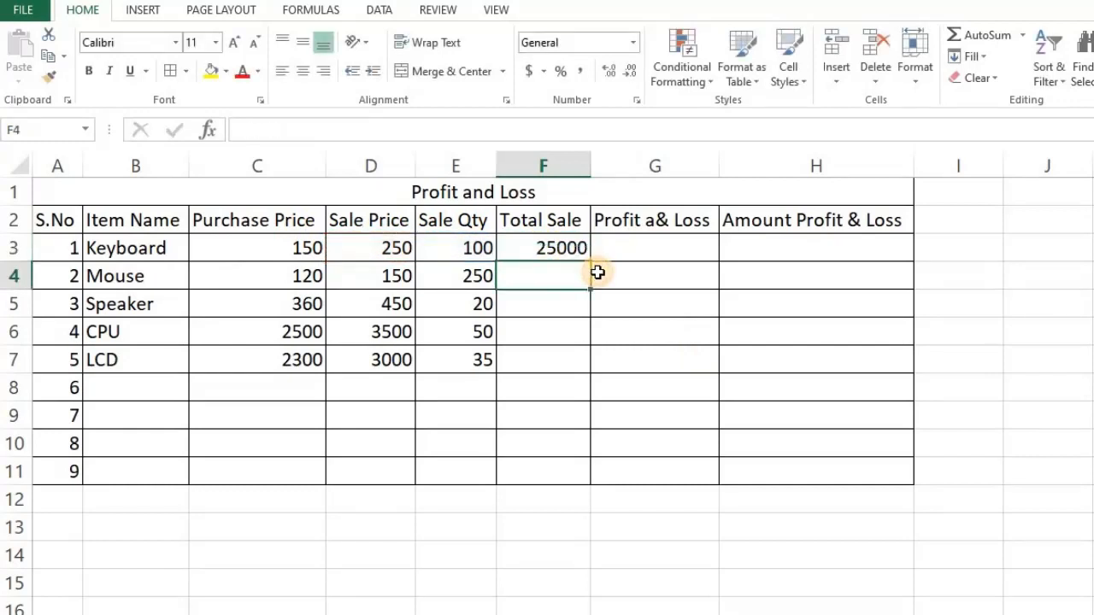
text(=)
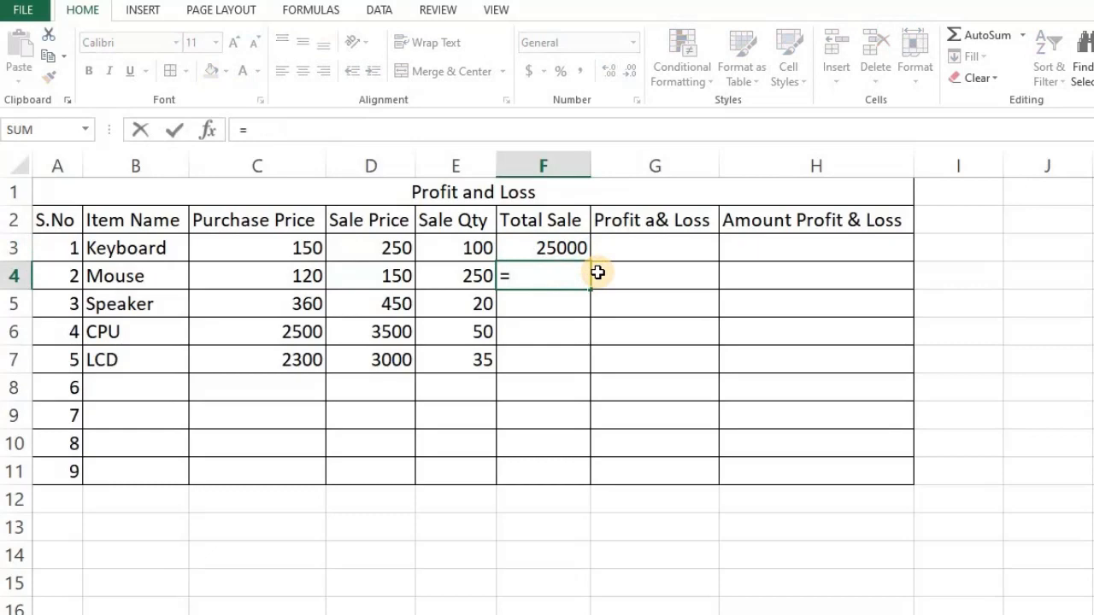
click(470, 270)
text(*)
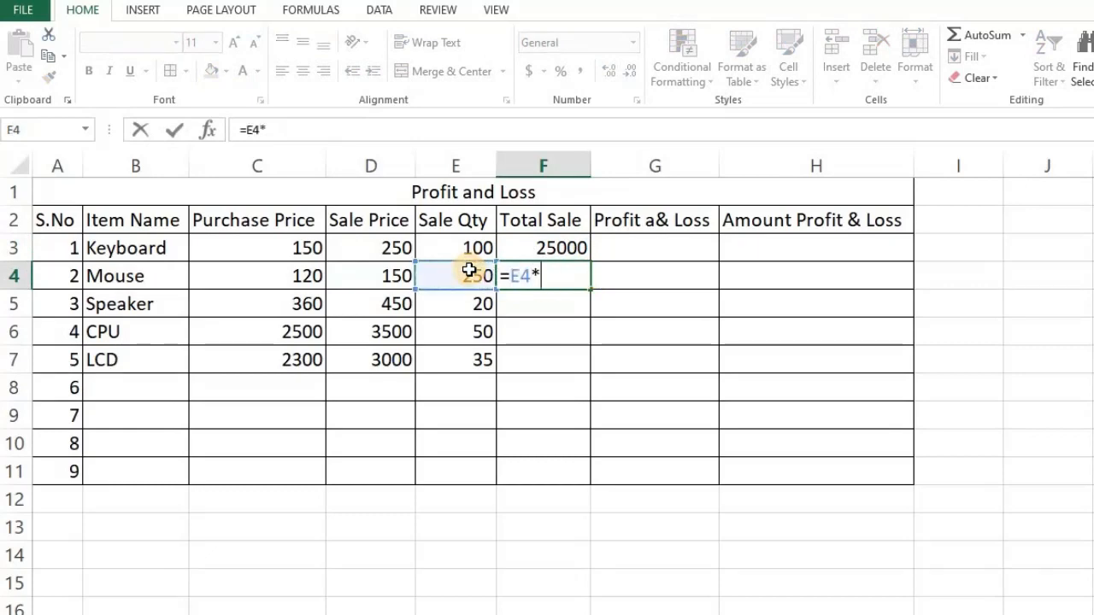
click(367, 275)
key(Return)
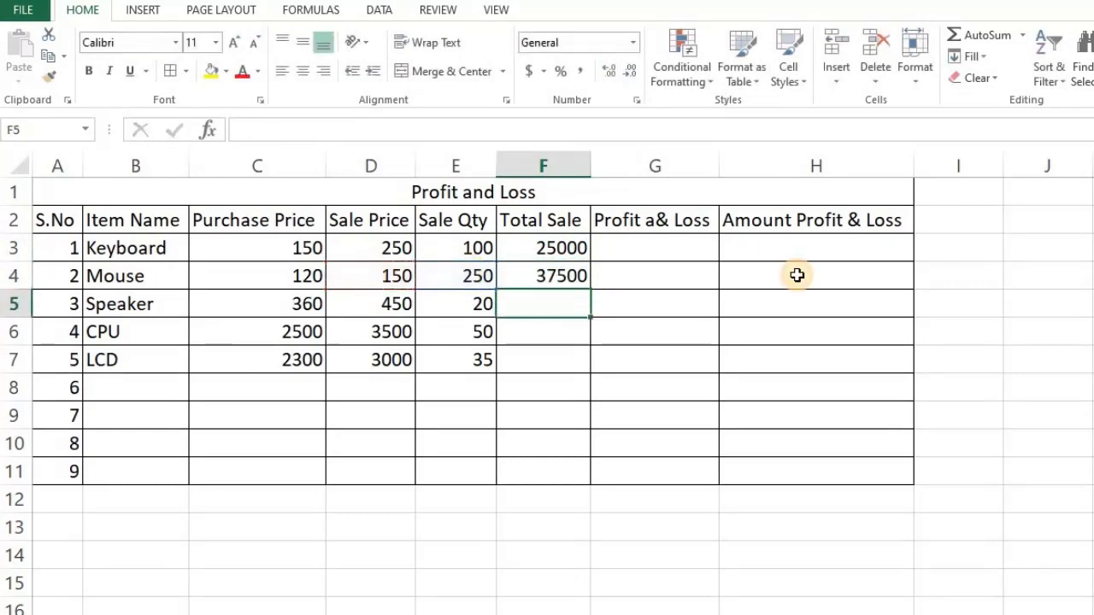
Fill the total sale formula from F4 down to F7 and check the copied formula in F5
click(593, 272)
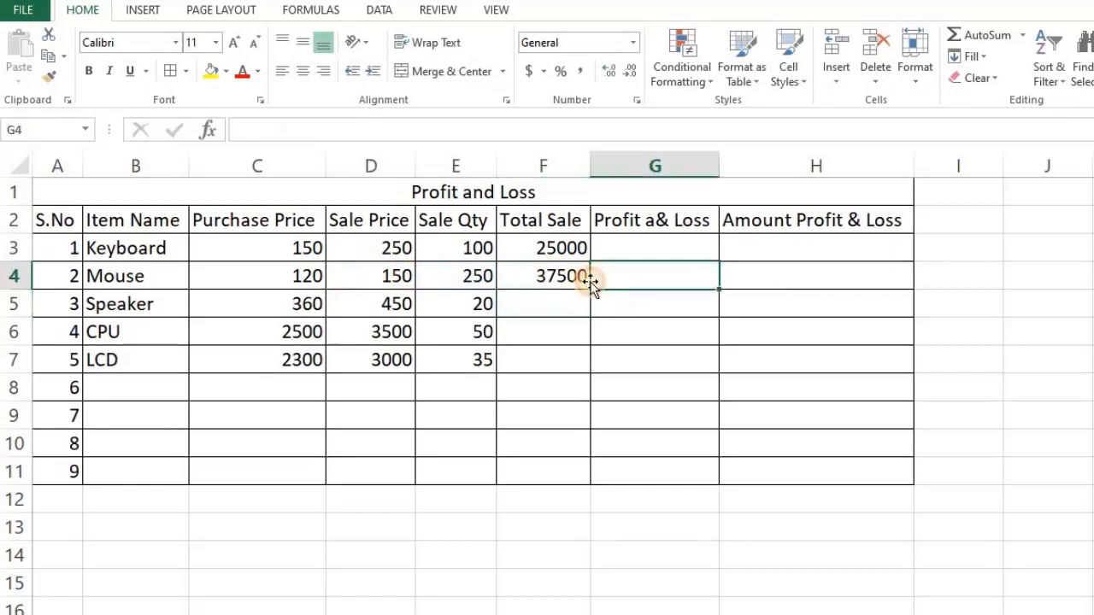
click(587, 277)
drag(593, 290, 591, 371)
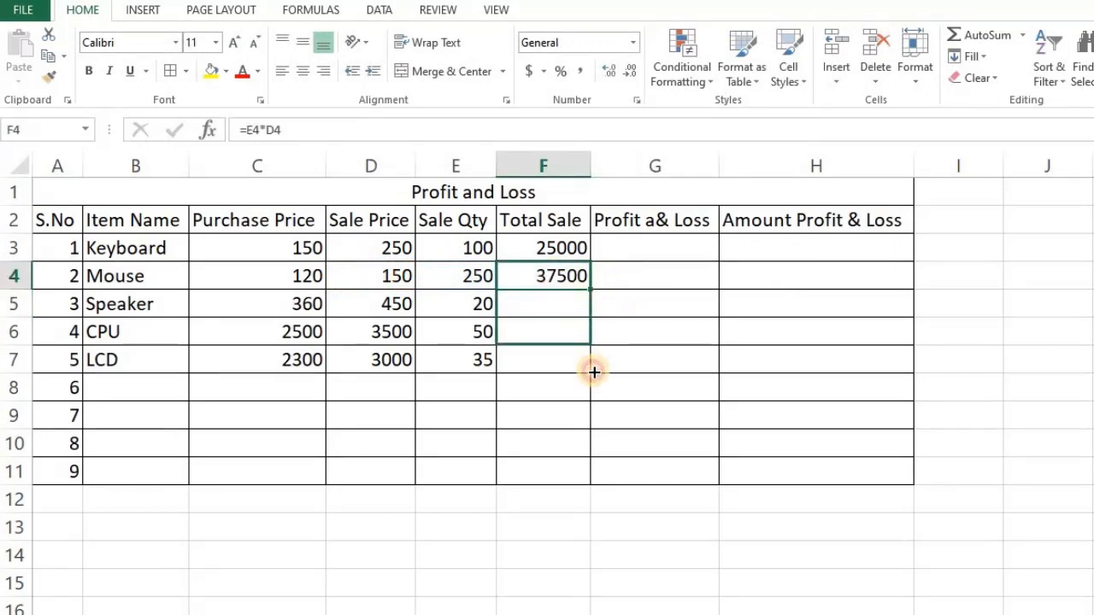
click(527, 295)
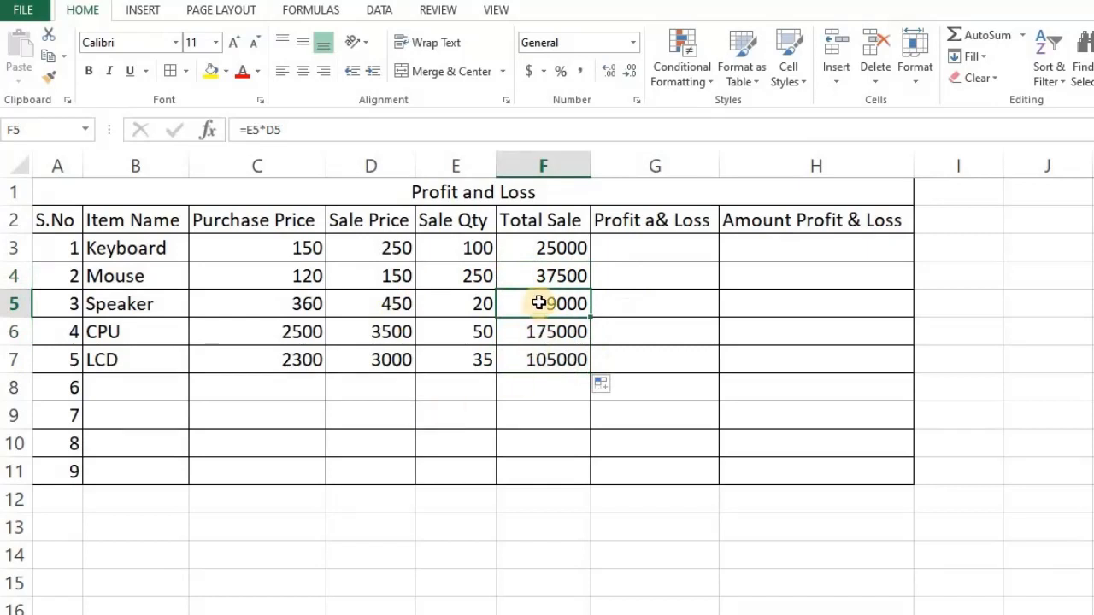
Correct the column header in cell G2 to "Profit & Loss"
click(663, 242)
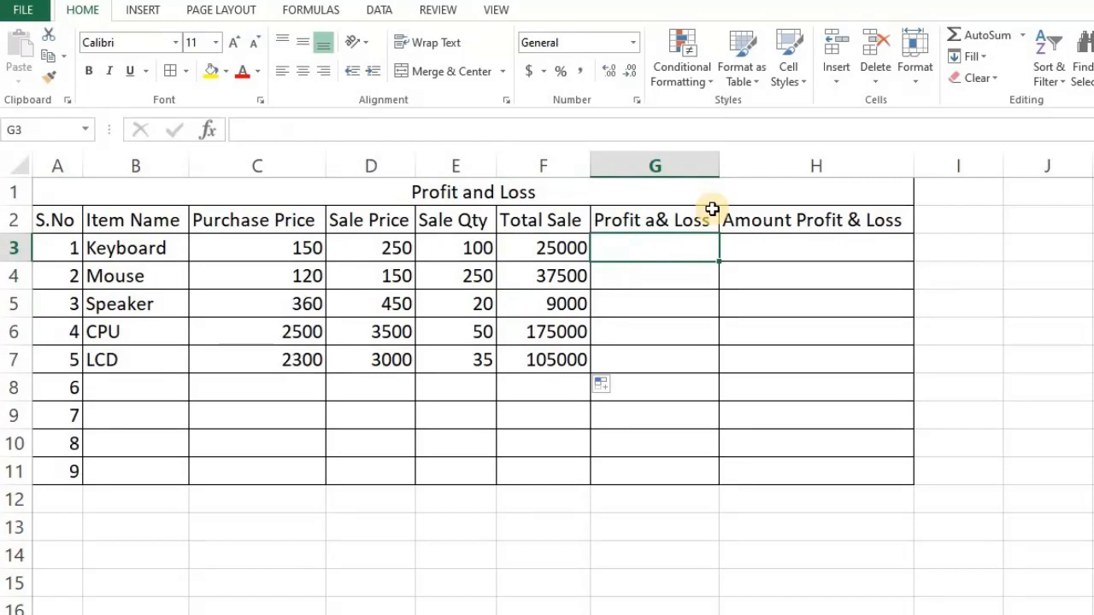
double_click(712, 210)
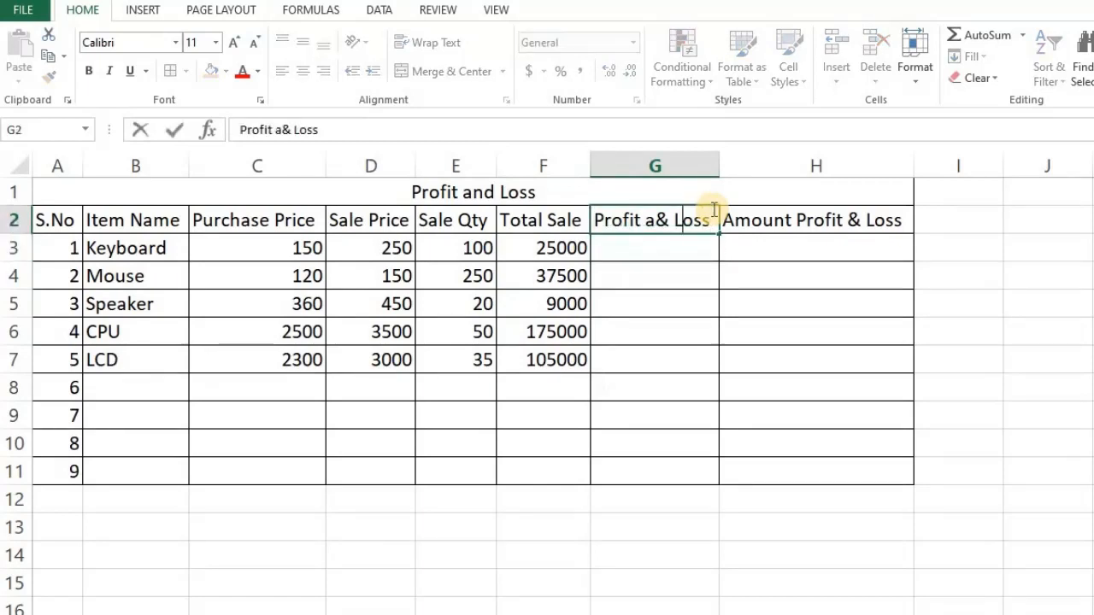
key(BackSpace)
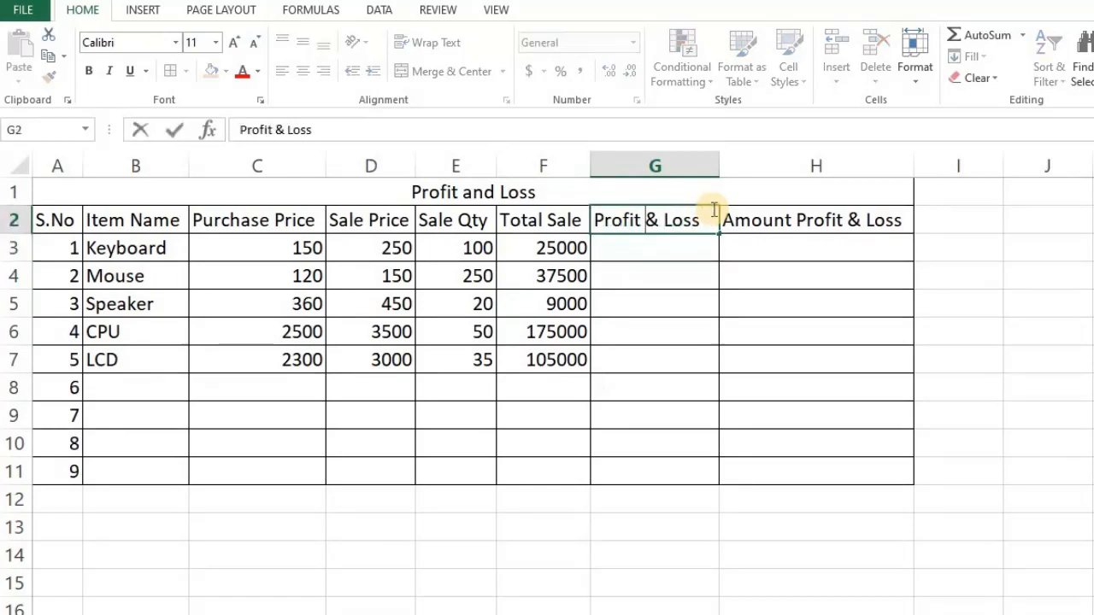
key(Return)
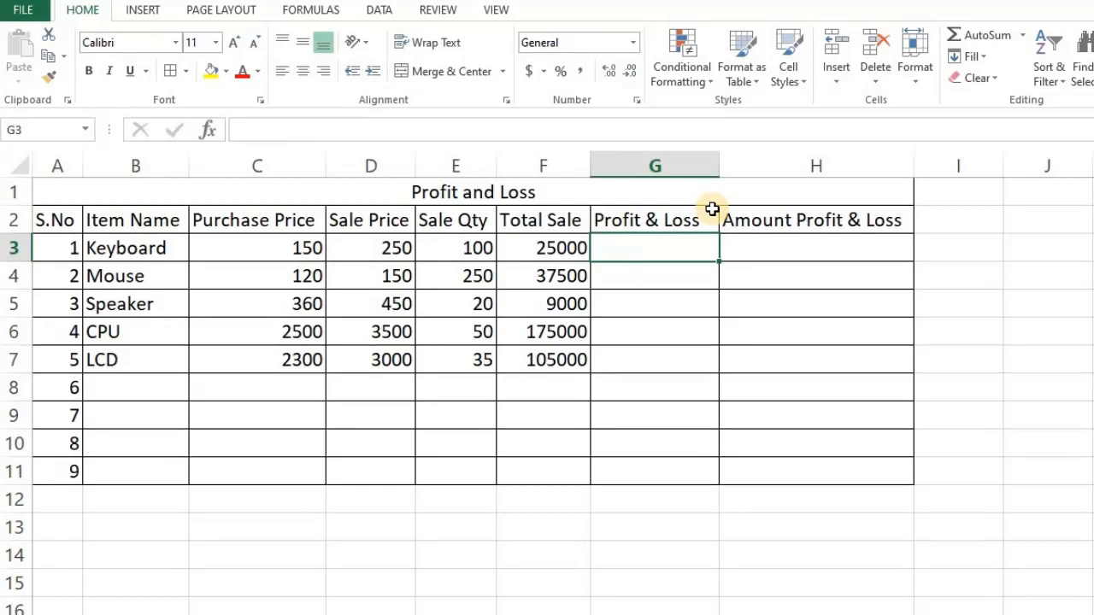
Begin an IF formula in cell G3 that returns "Profit" when D3 is greater than C3
text(=if)
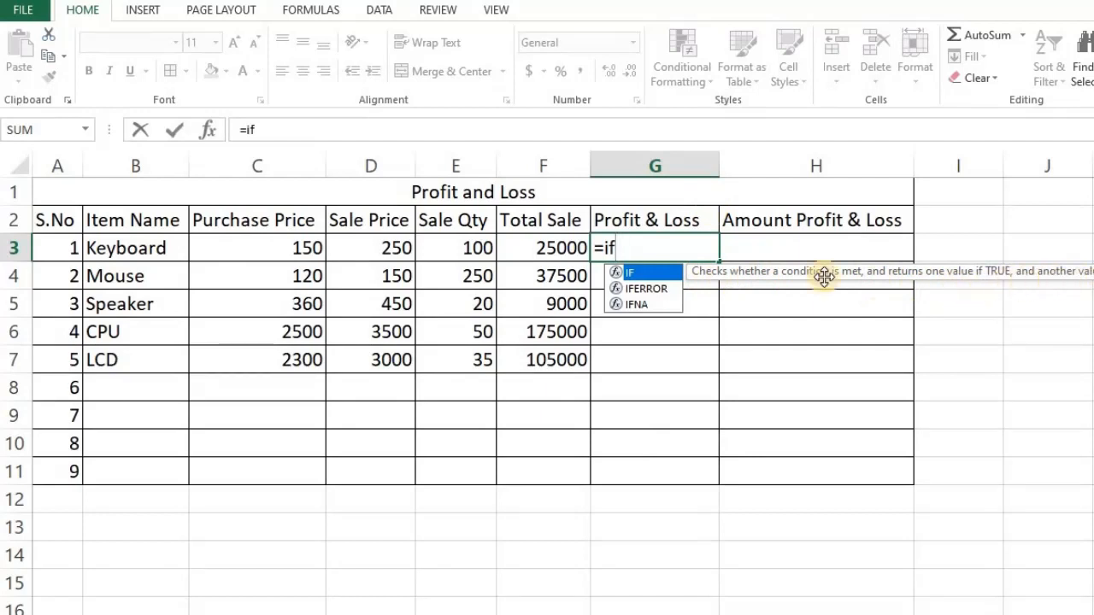
key(Tab)
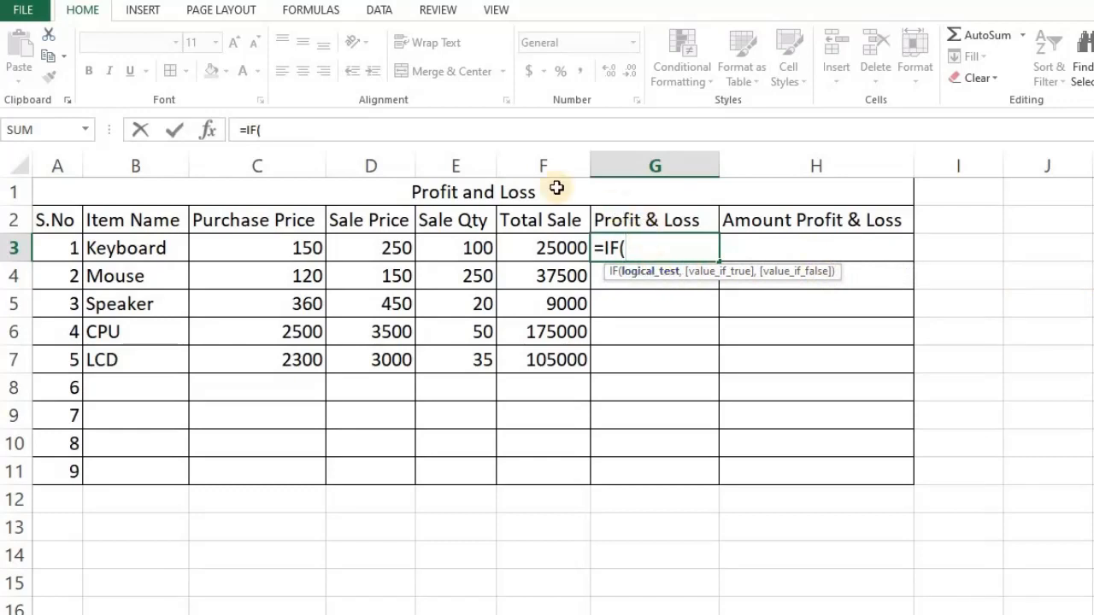
click(393, 246)
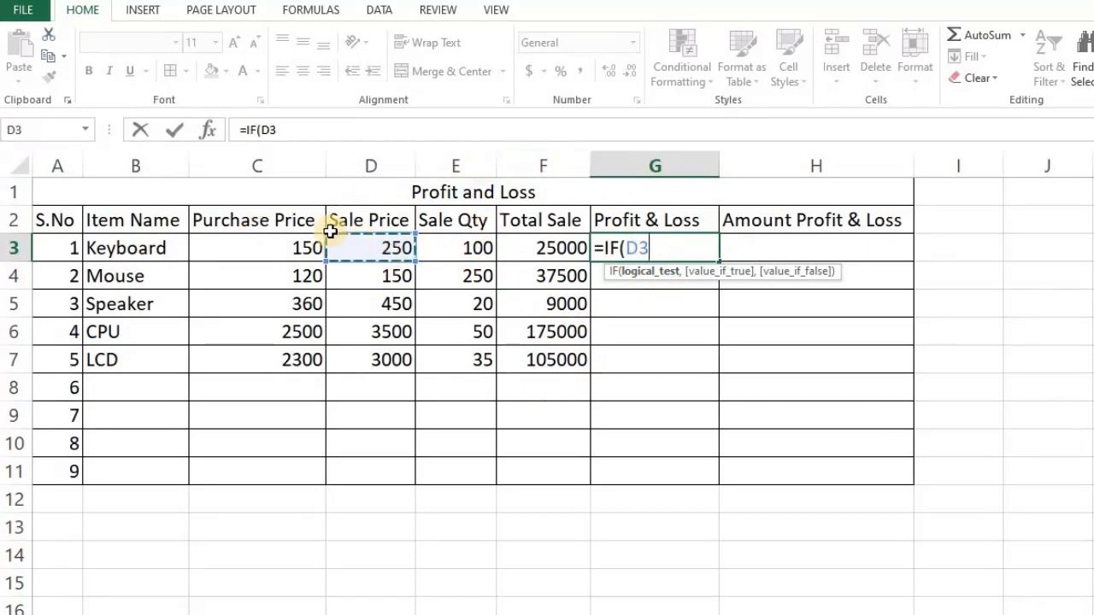
text(>)
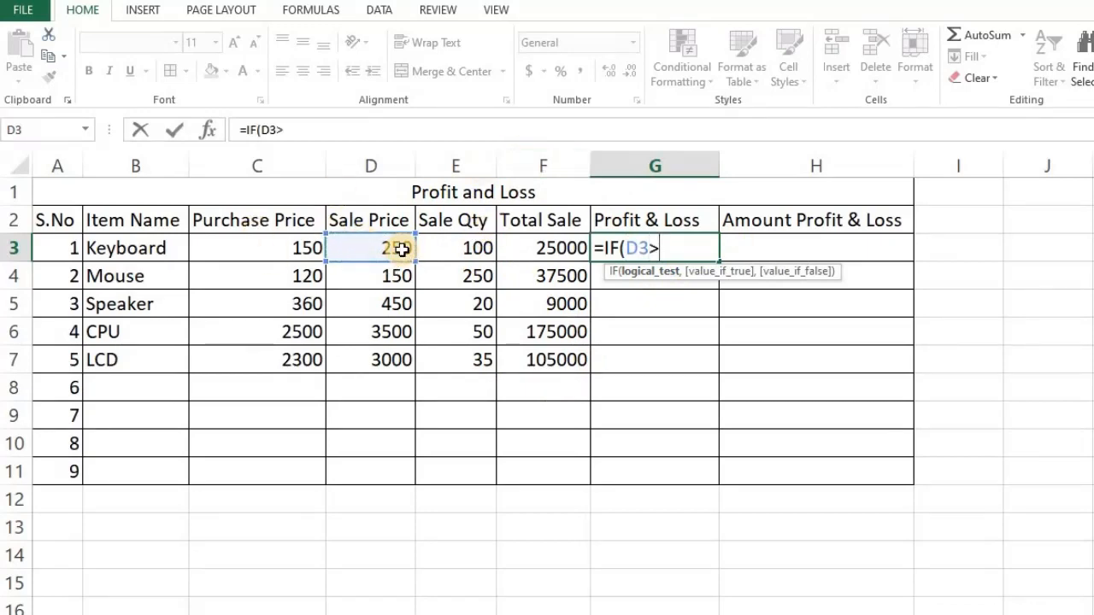
click(246, 247)
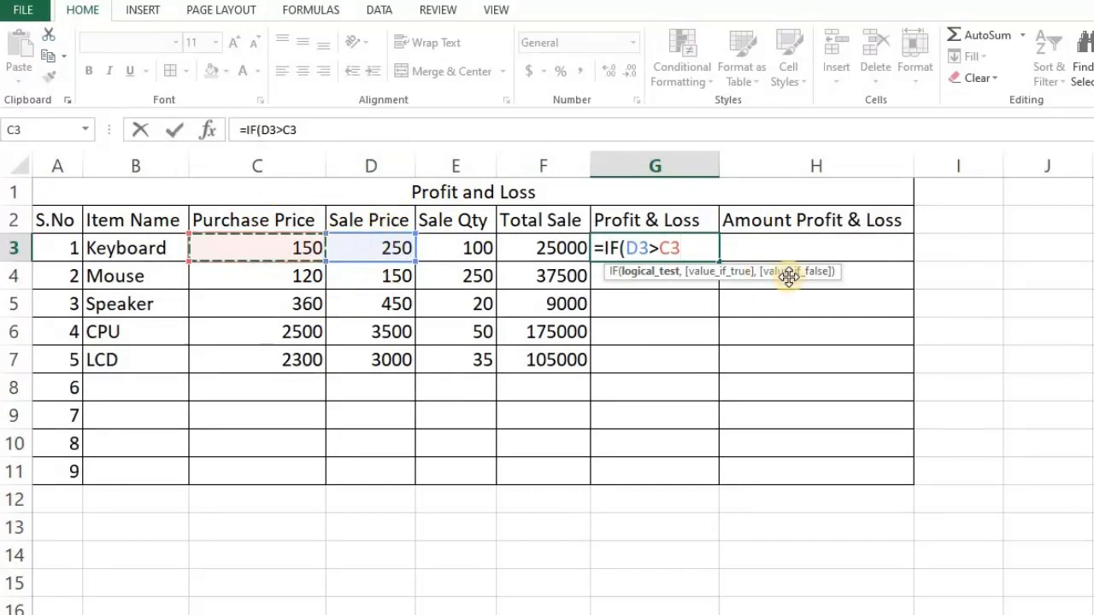
text(,")
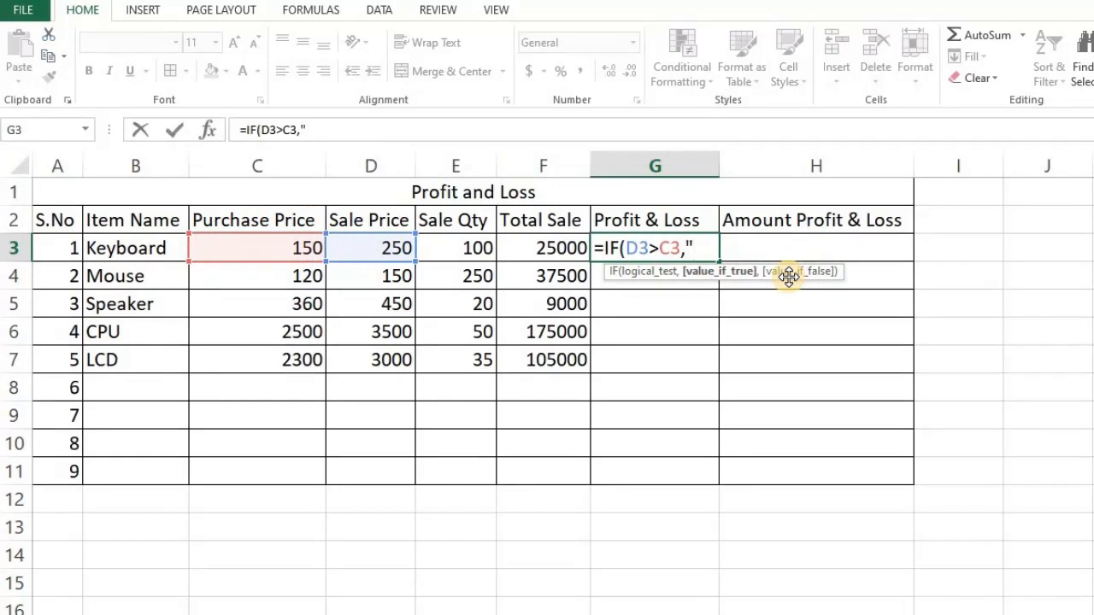
text(Profit")
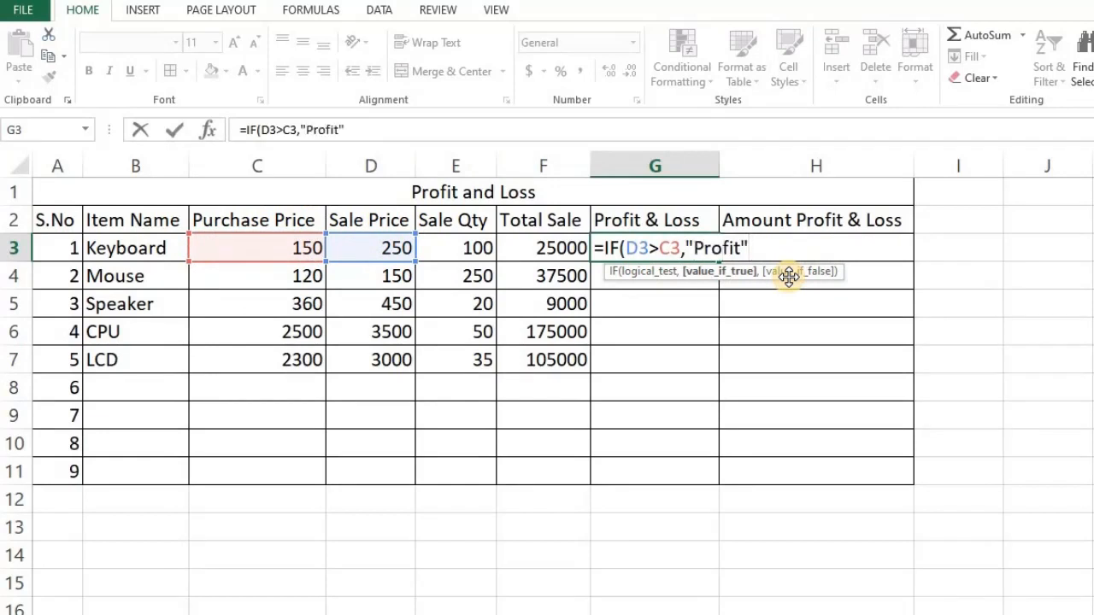
text(,)
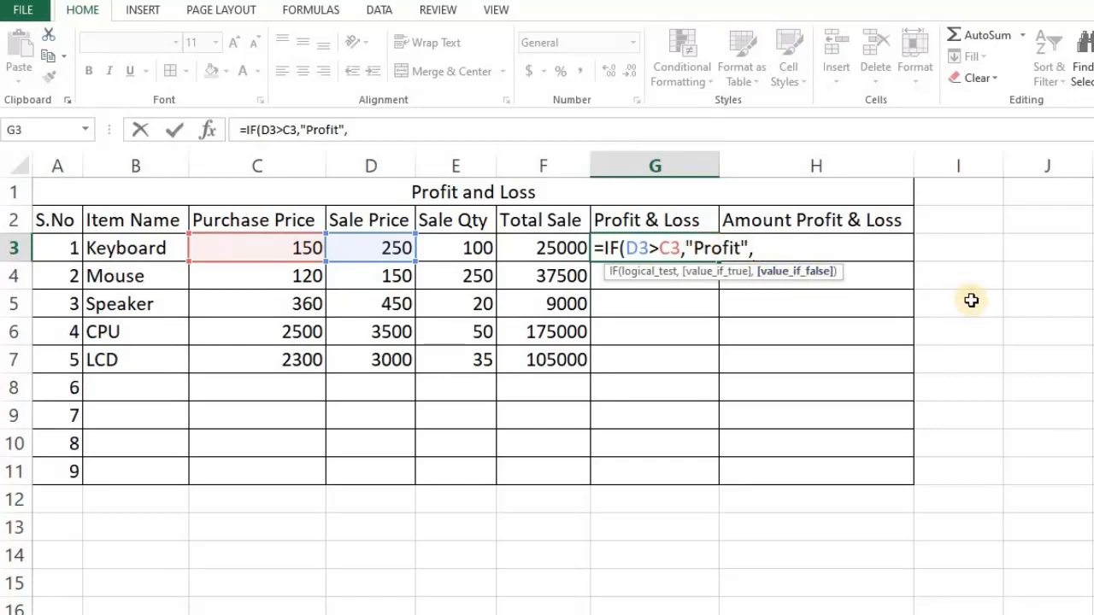
Nest a second IF in the G3 formula that returns "Loss" when D3 is less than C3
text(IF()
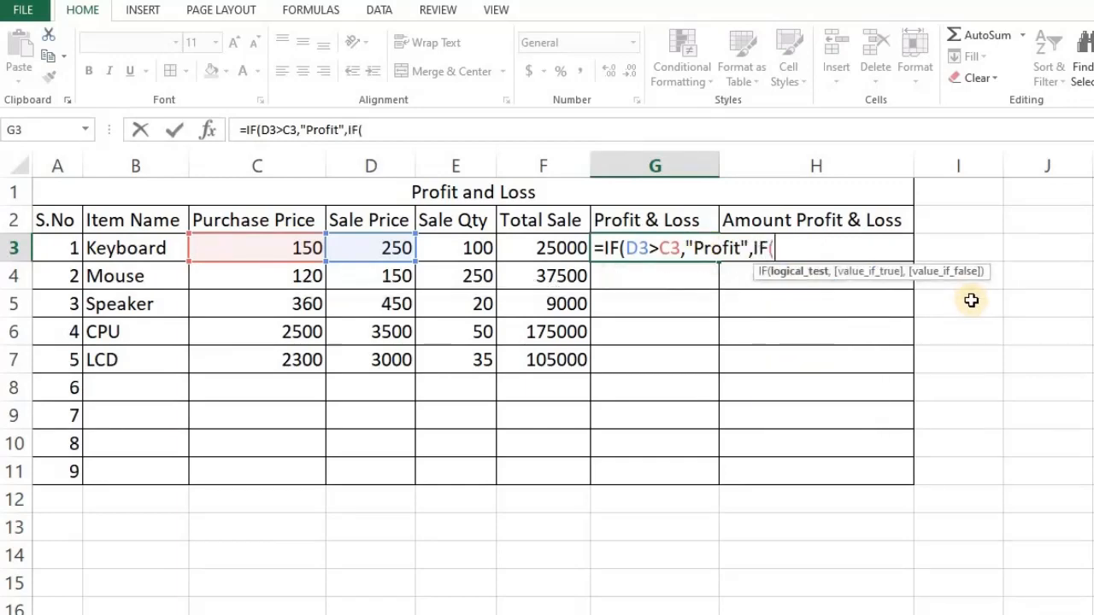
click(379, 248)
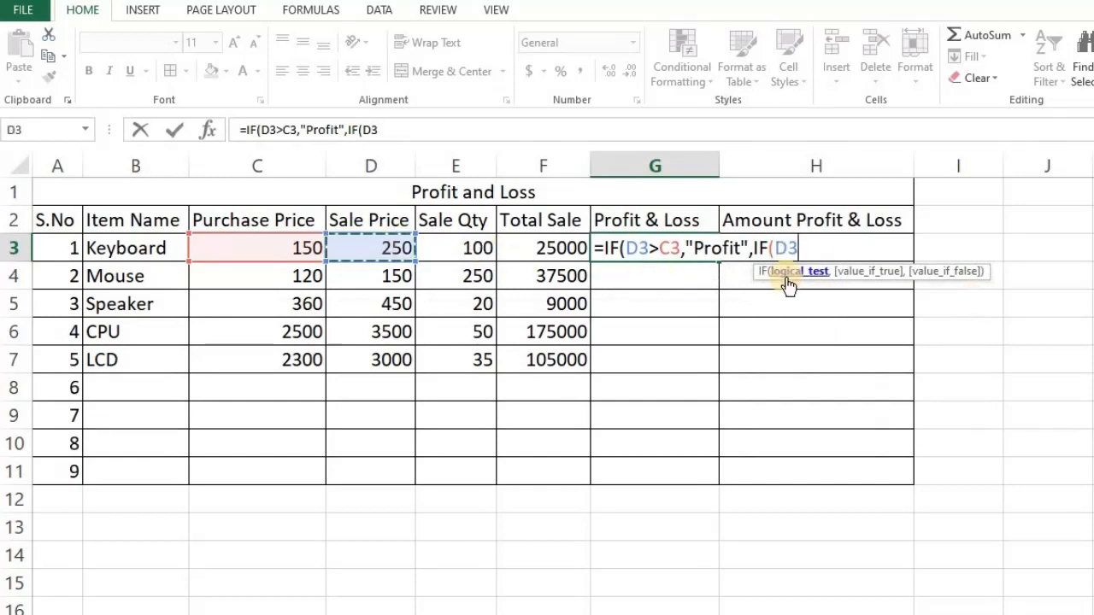
text(<)
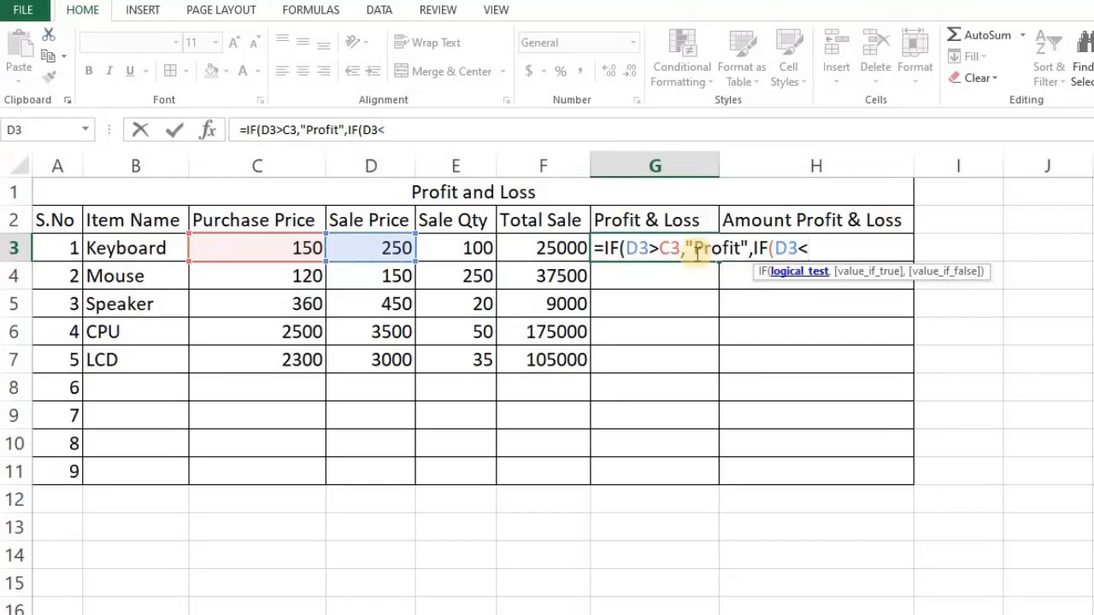
click(312, 248)
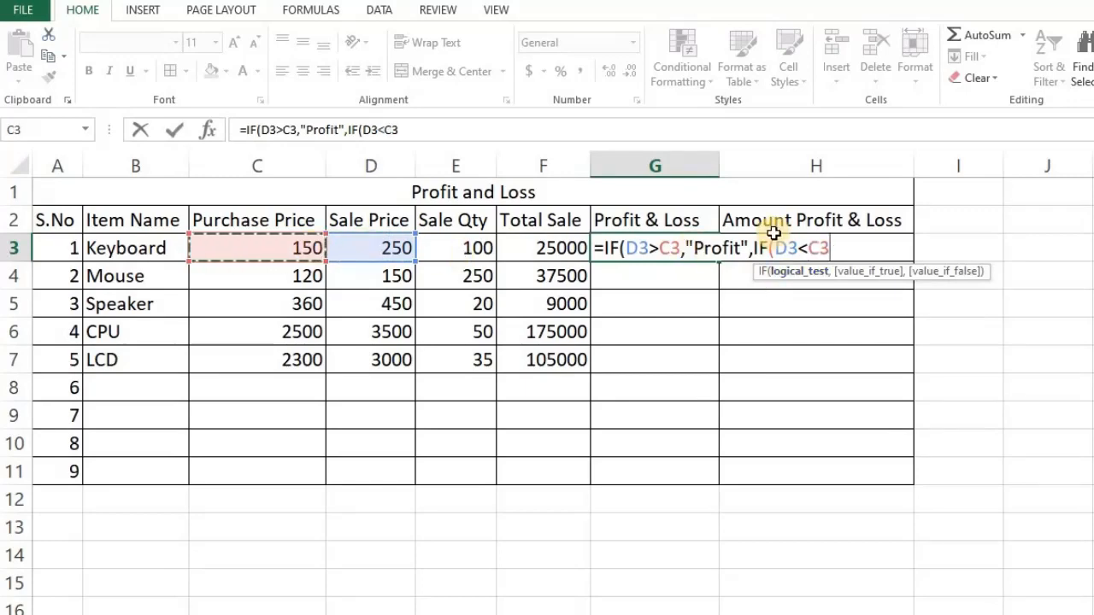
text(,)
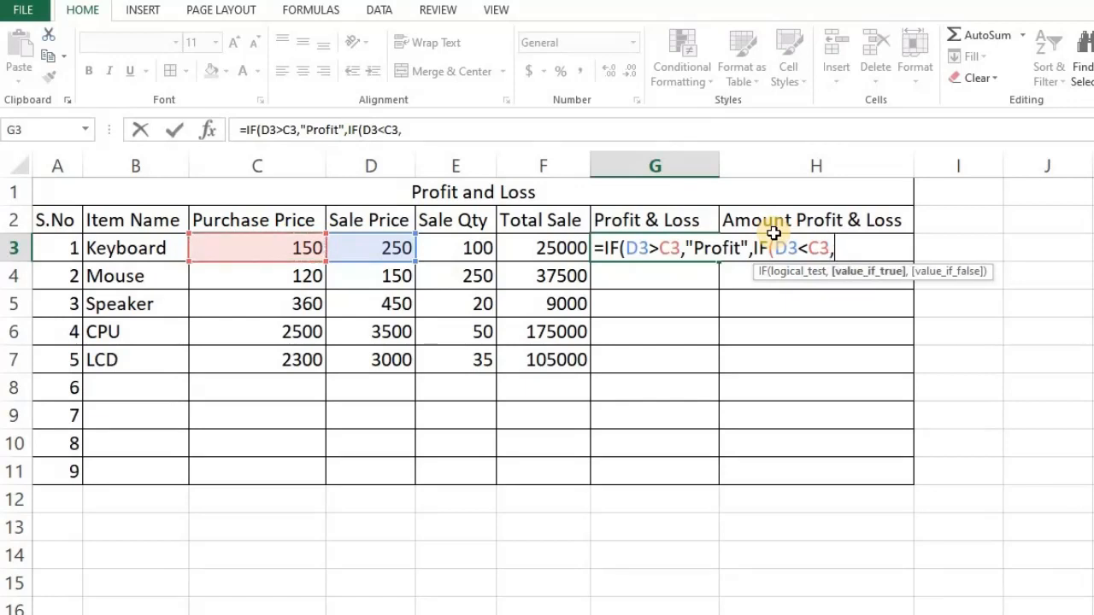
text("Loss)
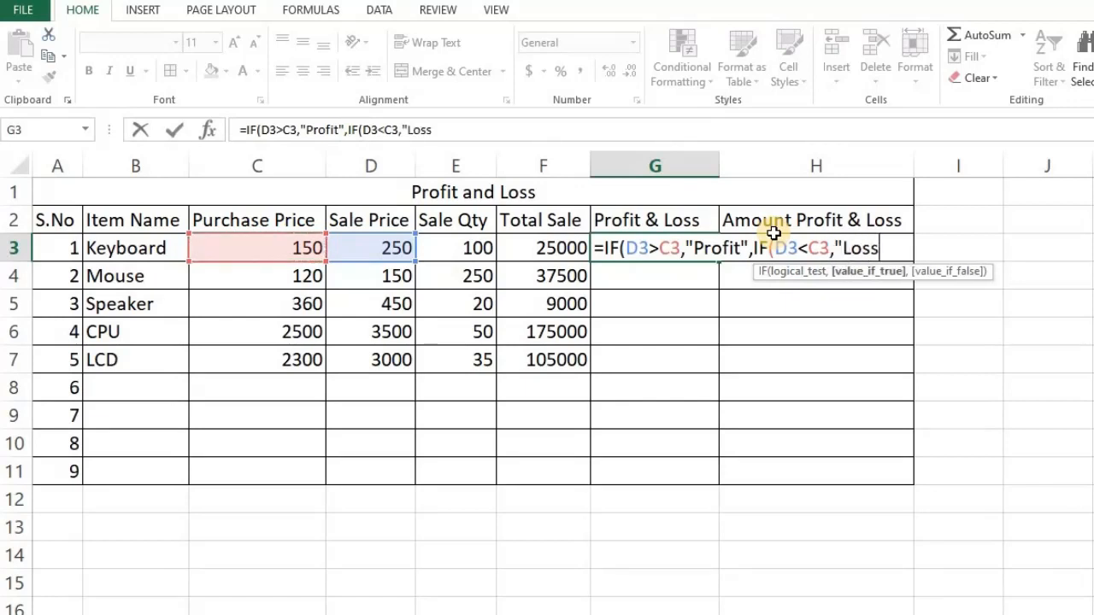
Nest a third IF in the G3 formula that returns "No Loss And Profit" when D3 equals C3
text(",if)
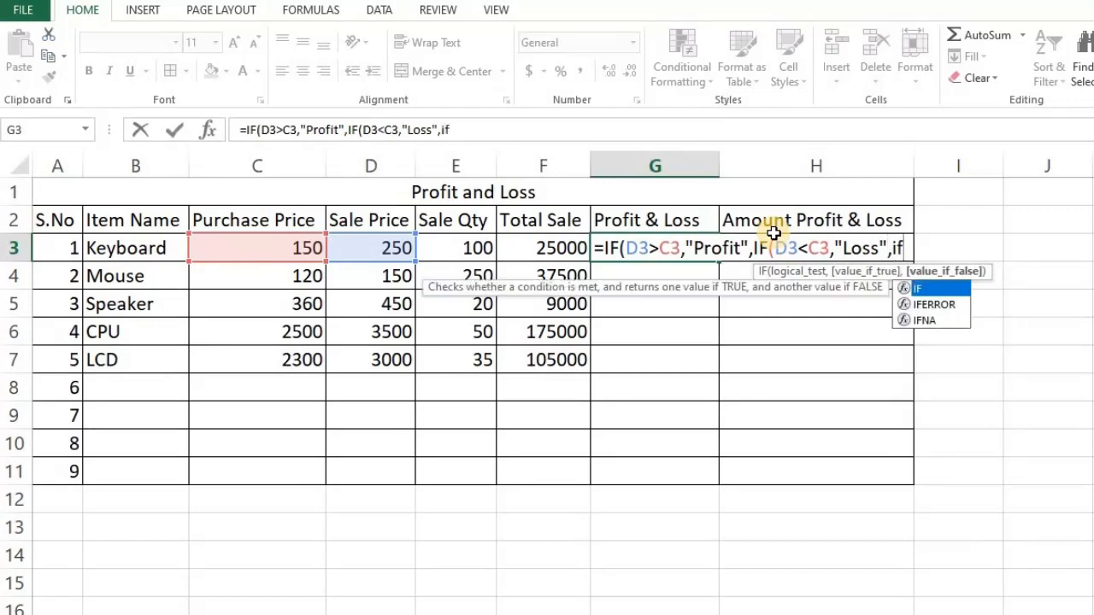
key(Tab)
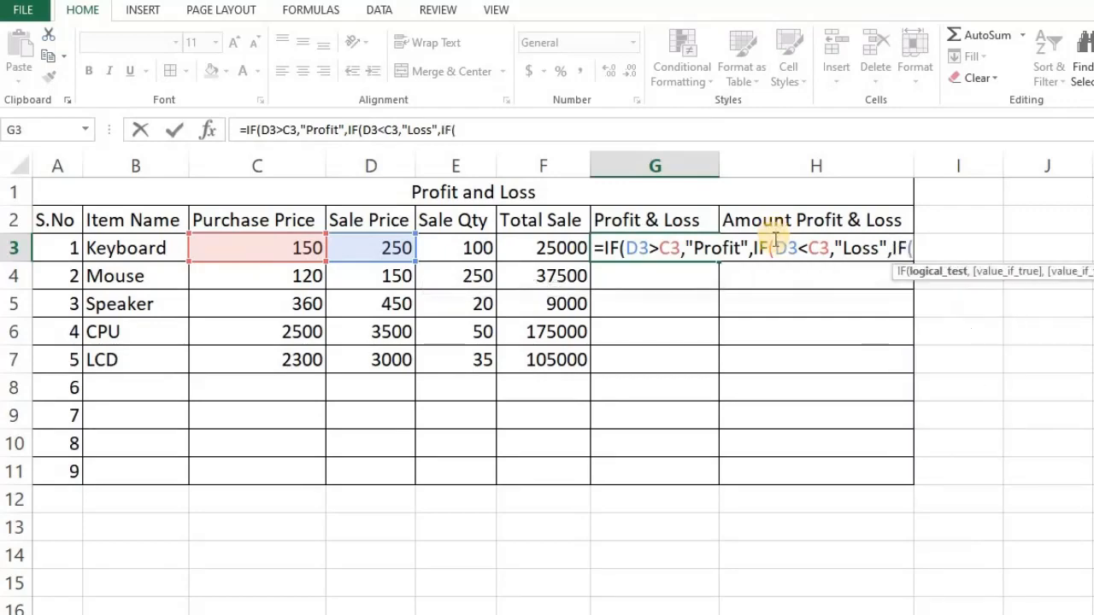
click(365, 256)
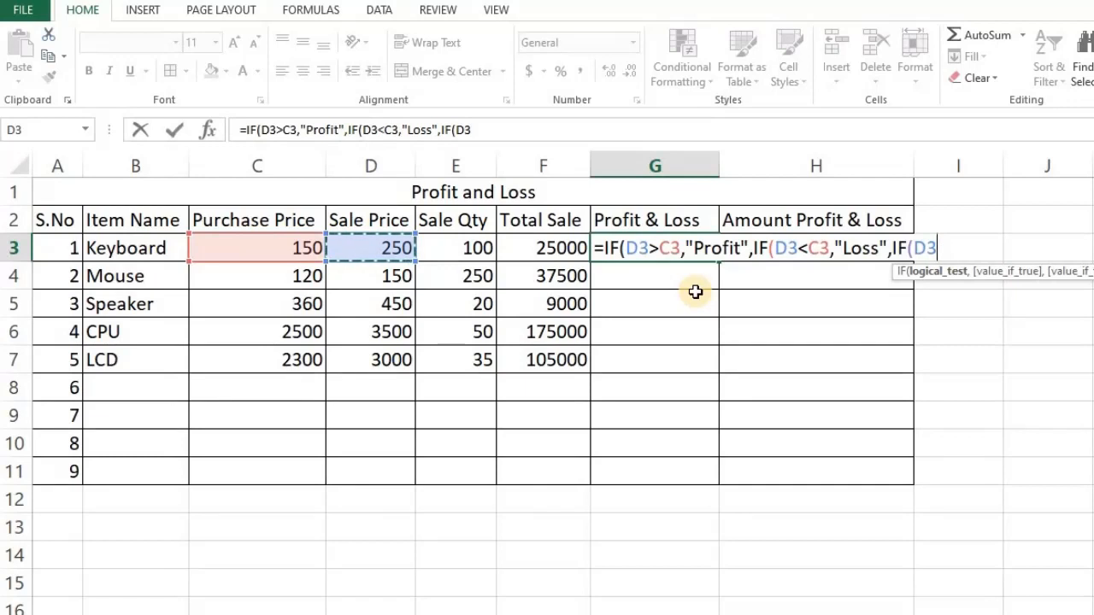
text(=)
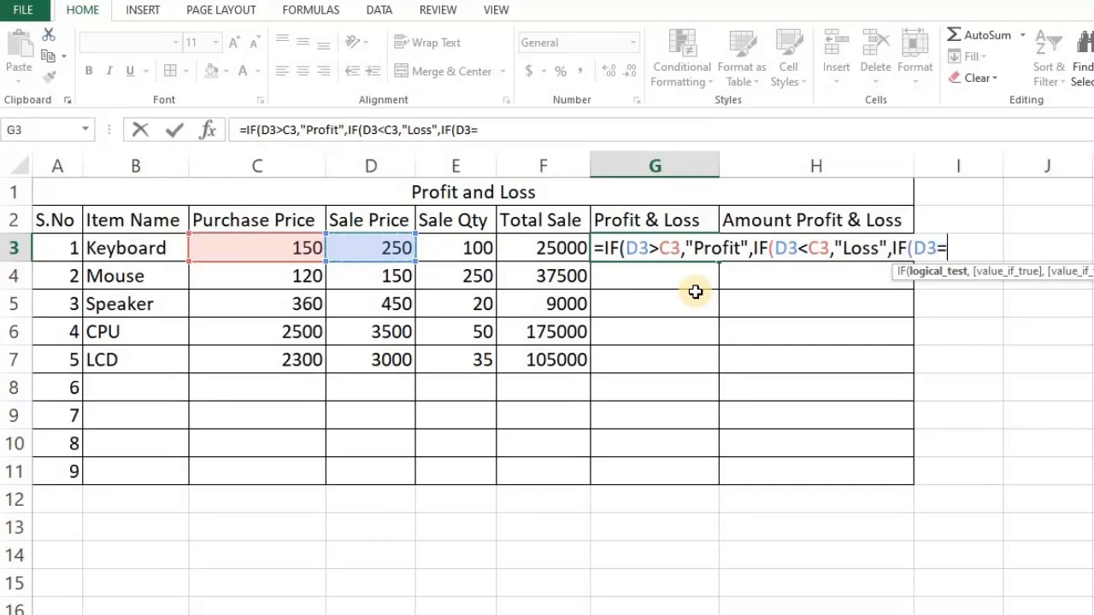
click(276, 250)
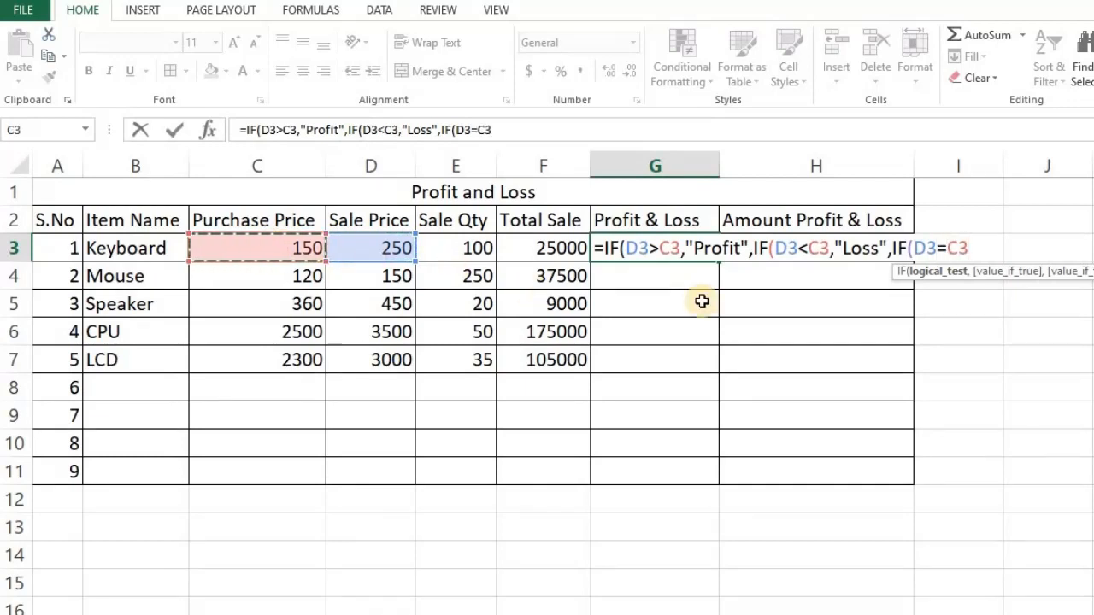
text(,)
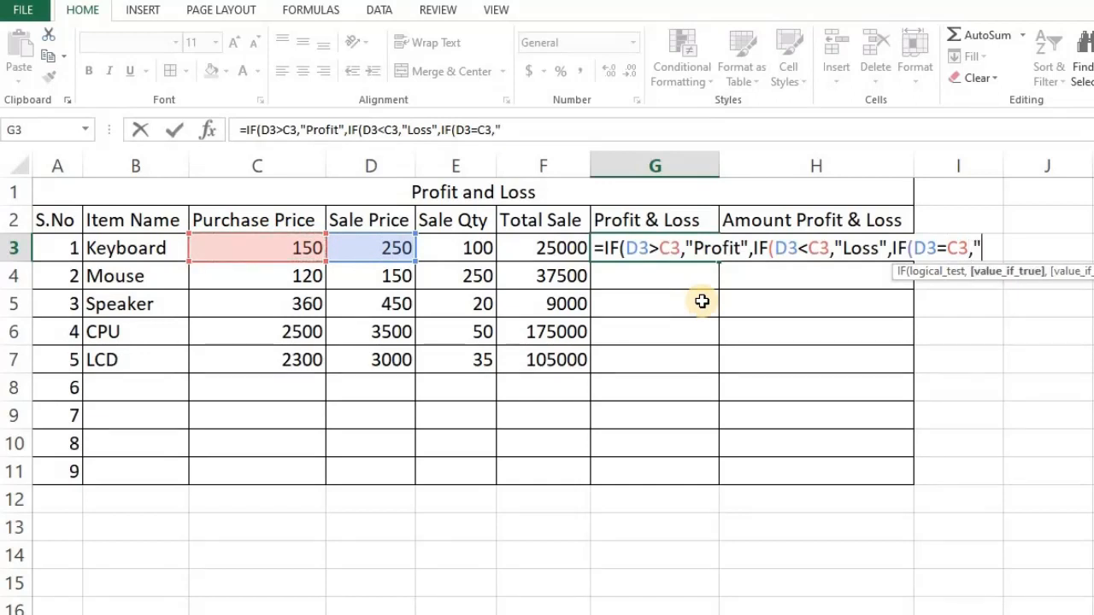
text("No)
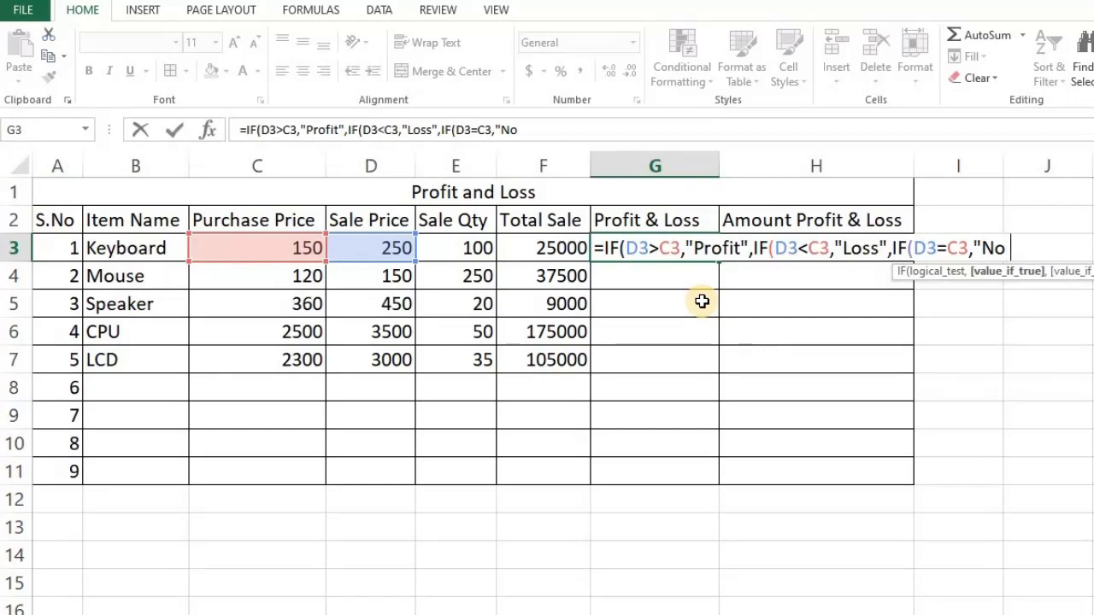
text( Loss And Profit")
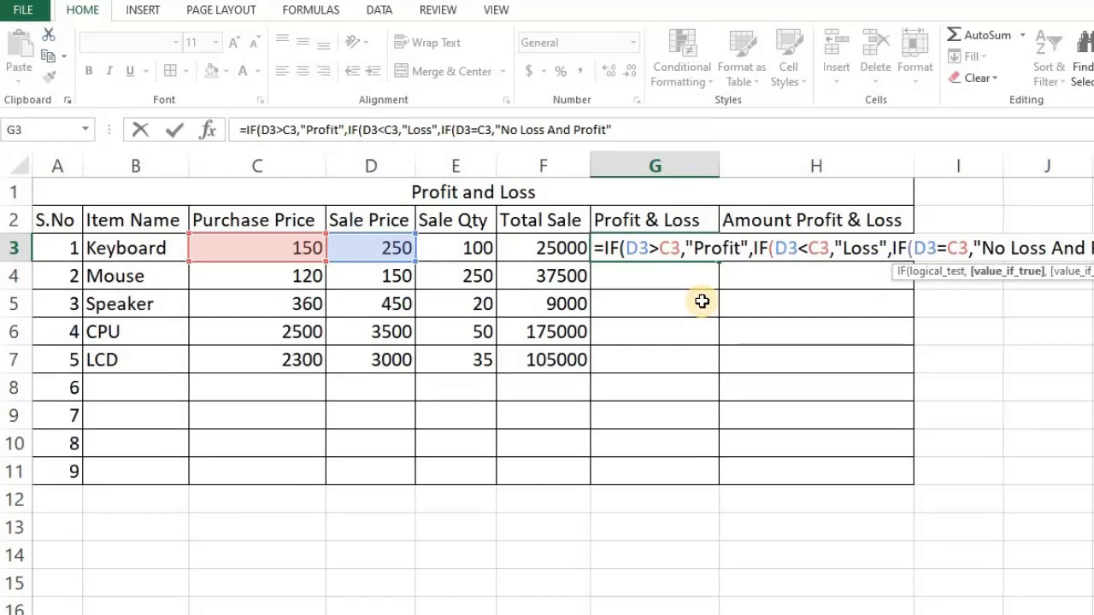
Close all three nested IF functions in G3 and fill the completed formula down to G7
double_click(612, 245)
click(760, 247)
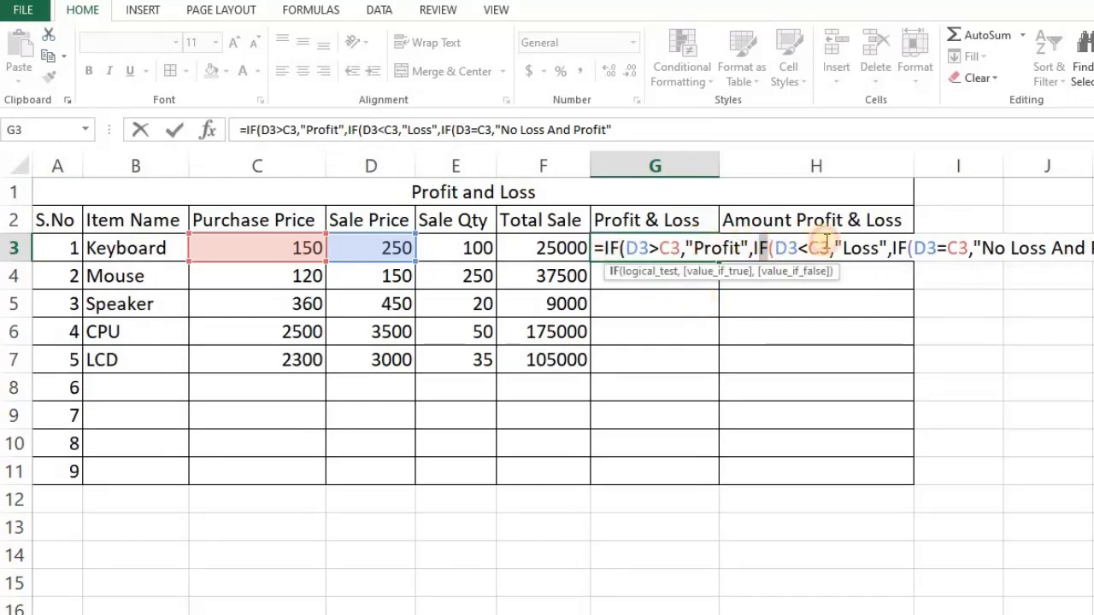
double_click(901, 248)
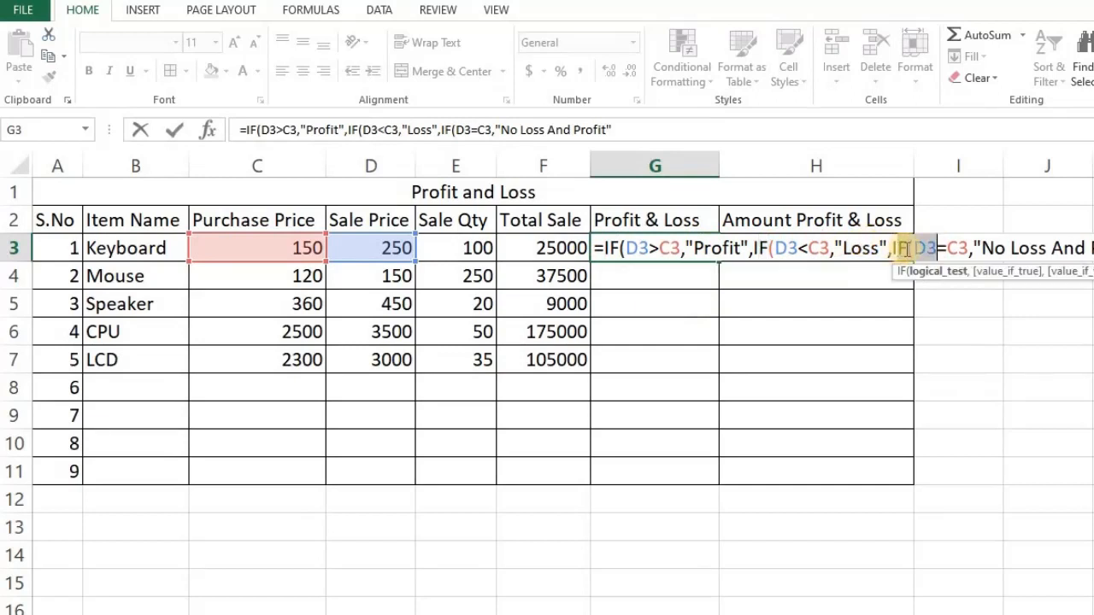
click(907, 247)
key(End)
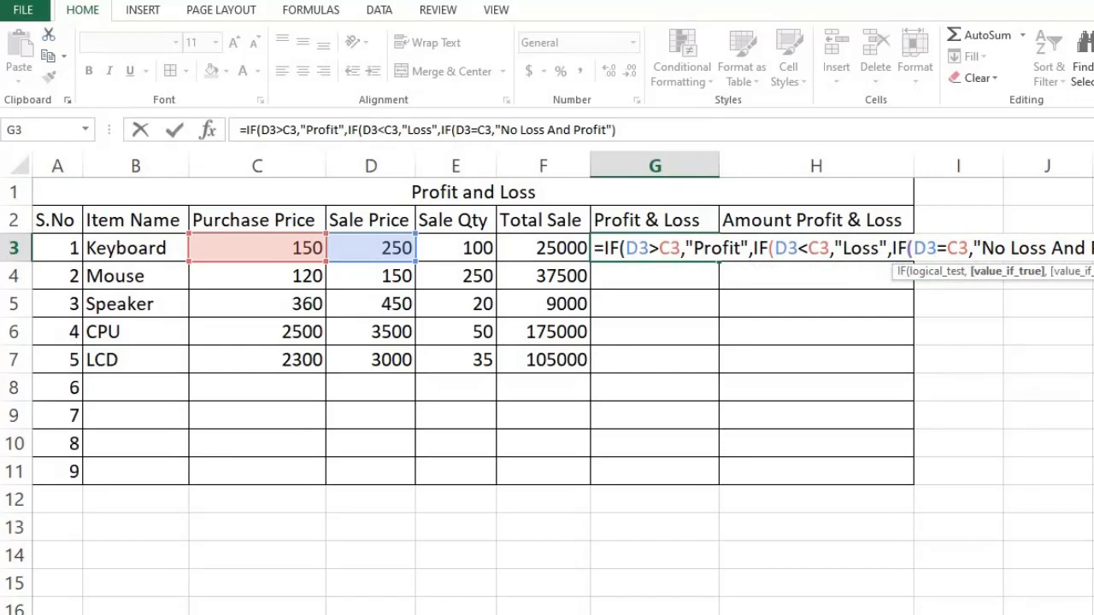
text()))
key(Return)
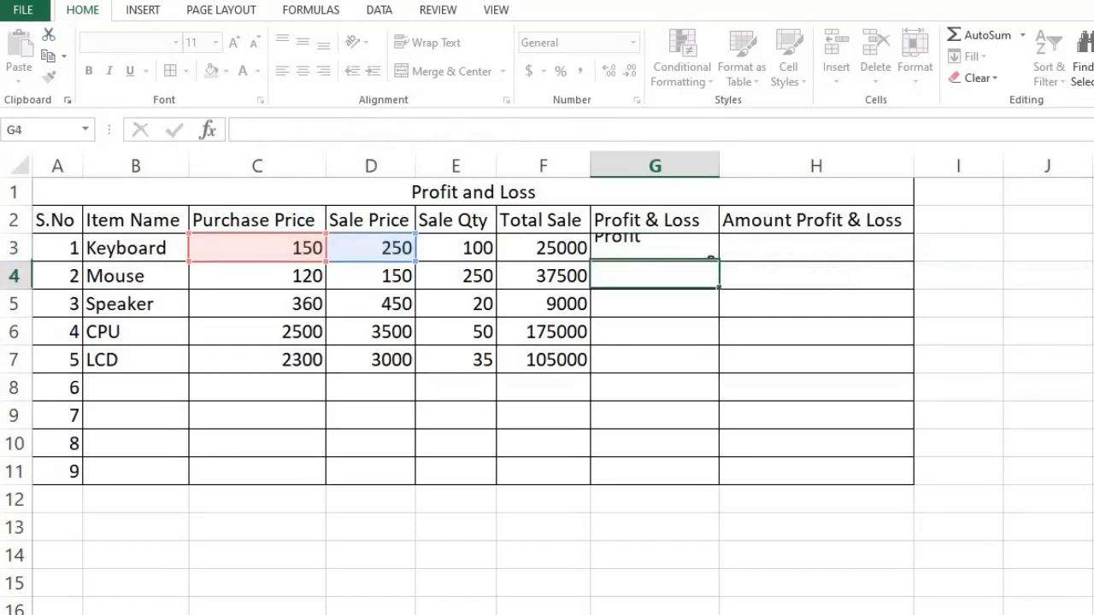
key(Up)
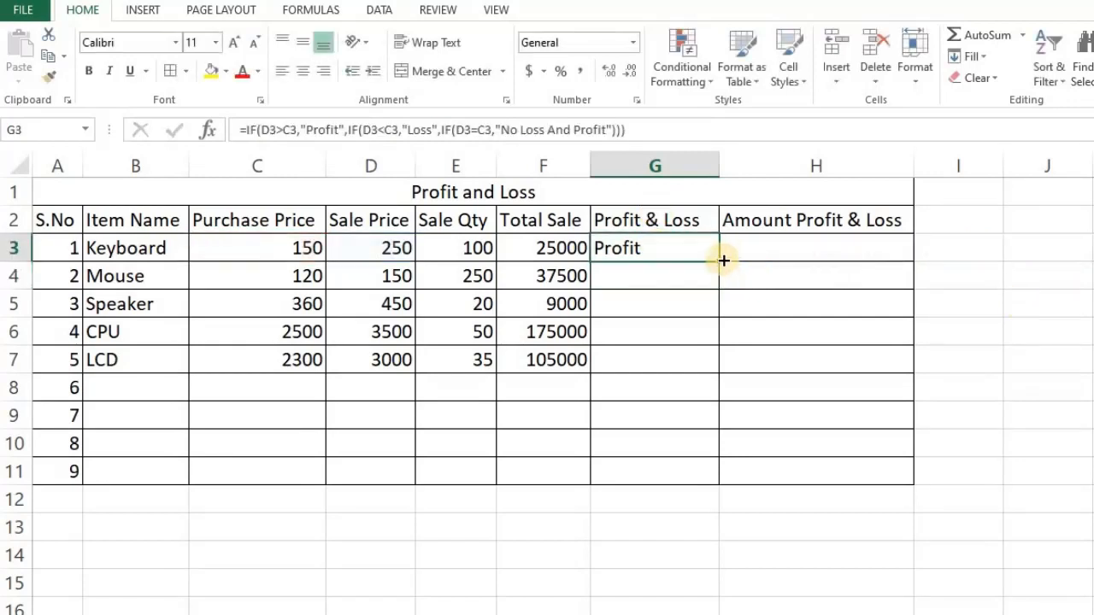
drag(725, 259, 734, 375)
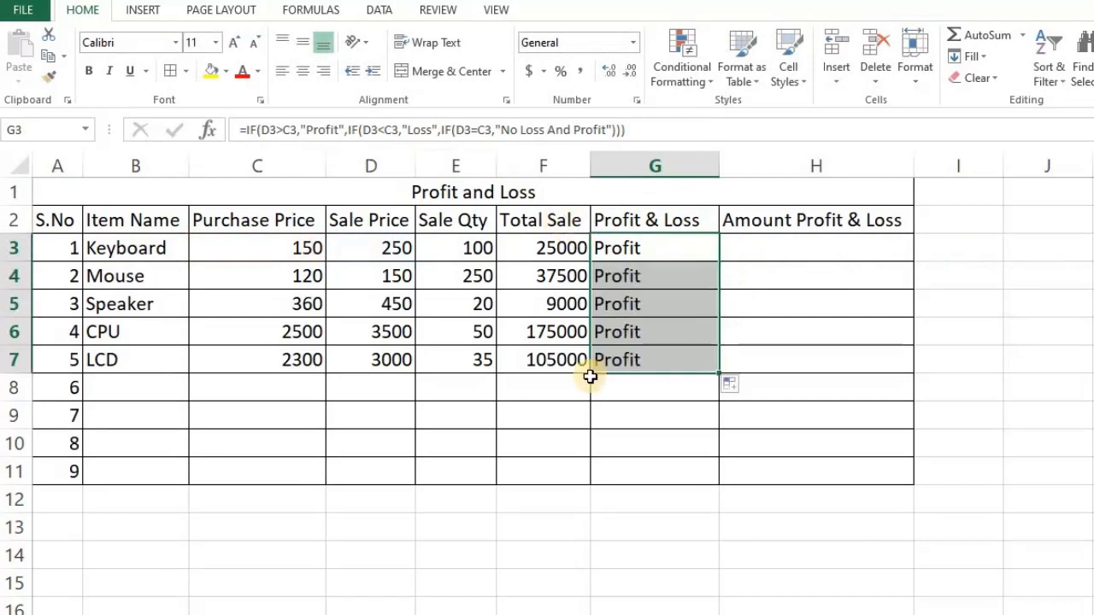
Set the Mouse sale price in D4 to 120 and autofit the width of column G
click(367, 276)
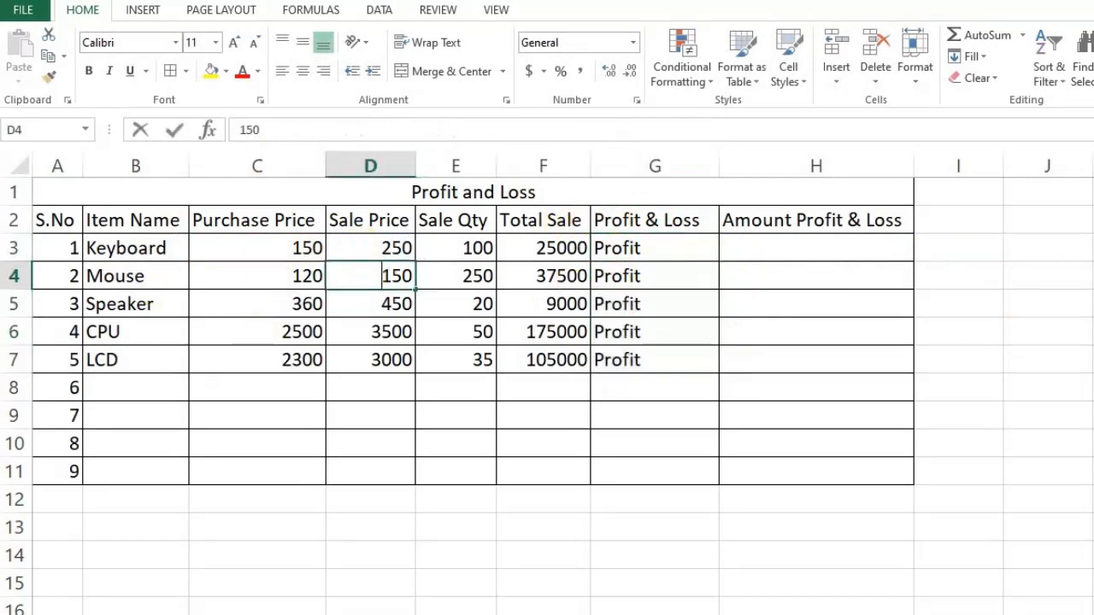
text(120)
key(Return)
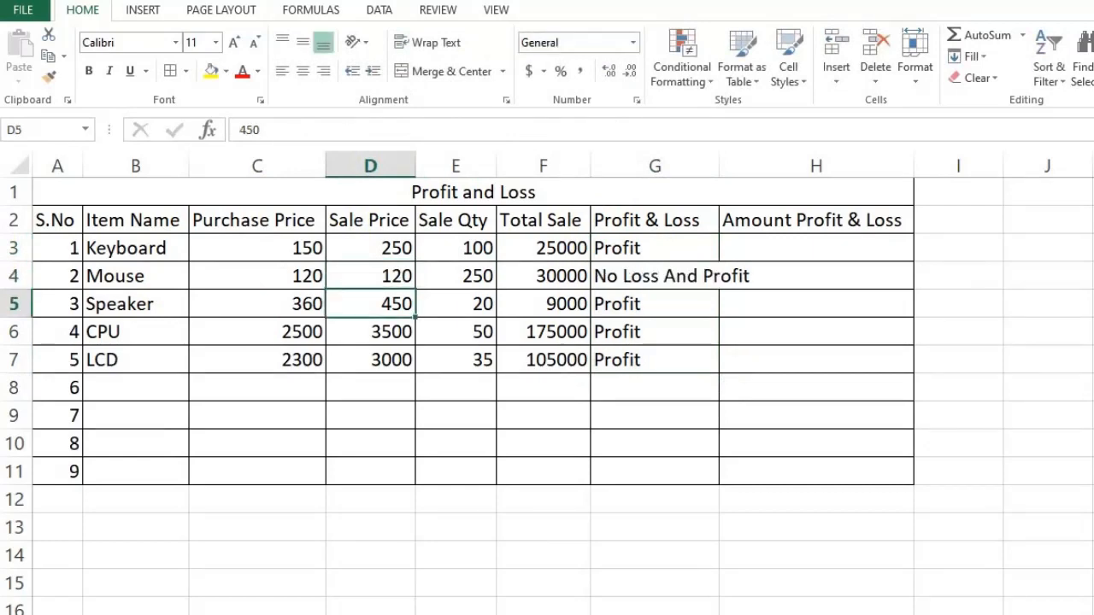
double_click(718, 165)
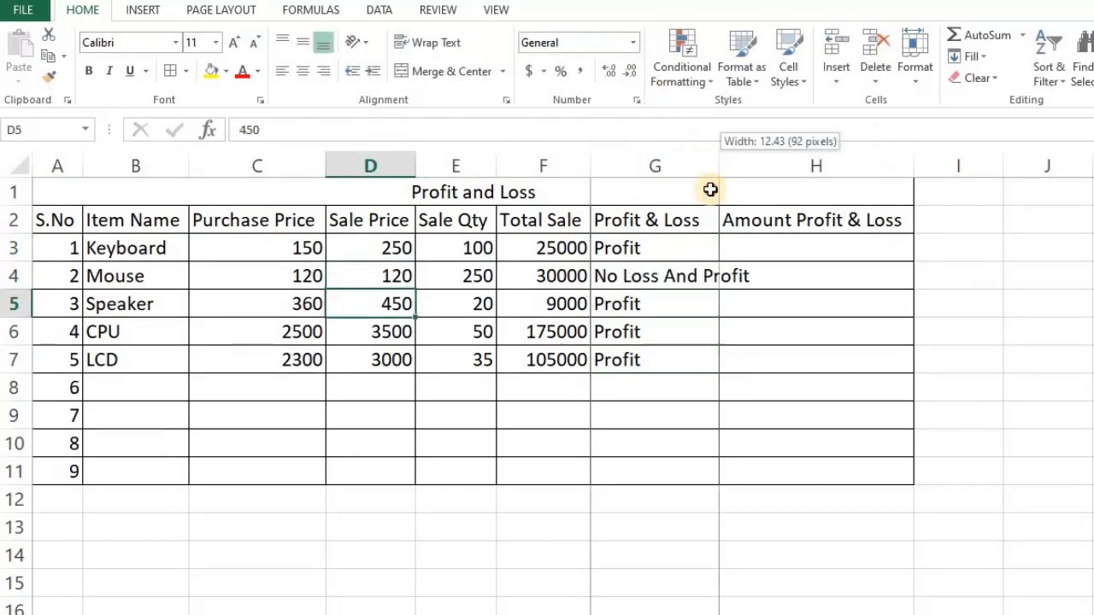
Set the Mouse sale price in D4 to 110 and check the status formulas in column G
click(398, 274)
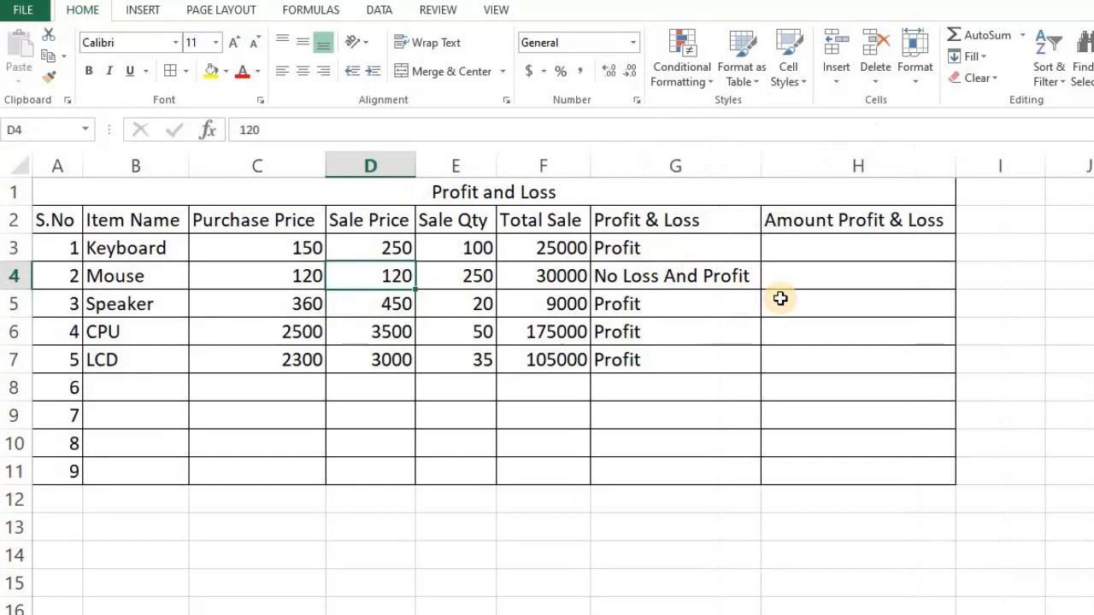
text(110)
key(Return)
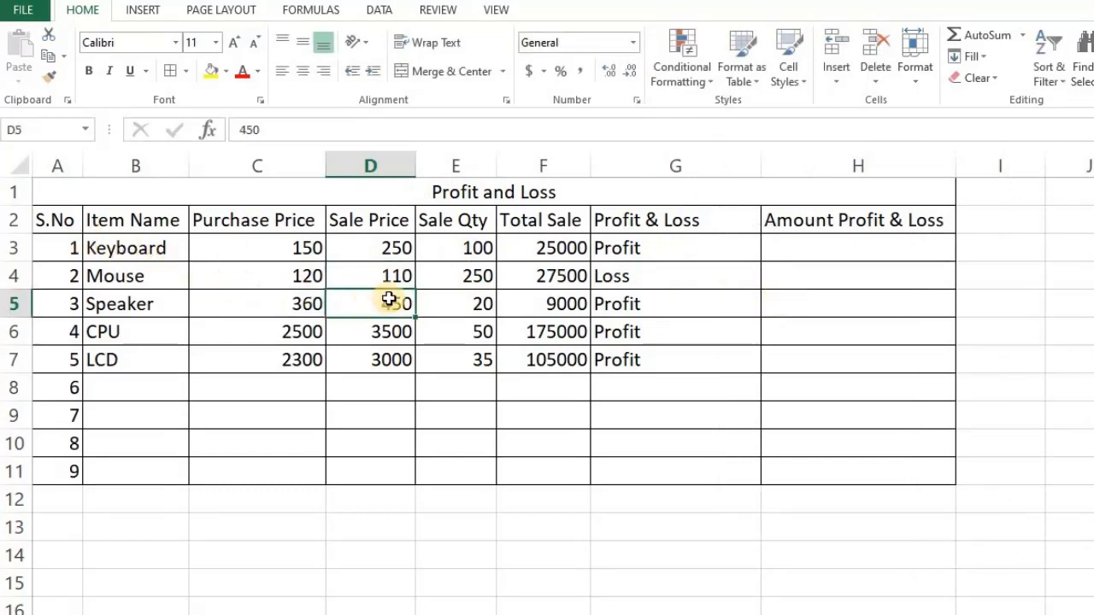
click(622, 275)
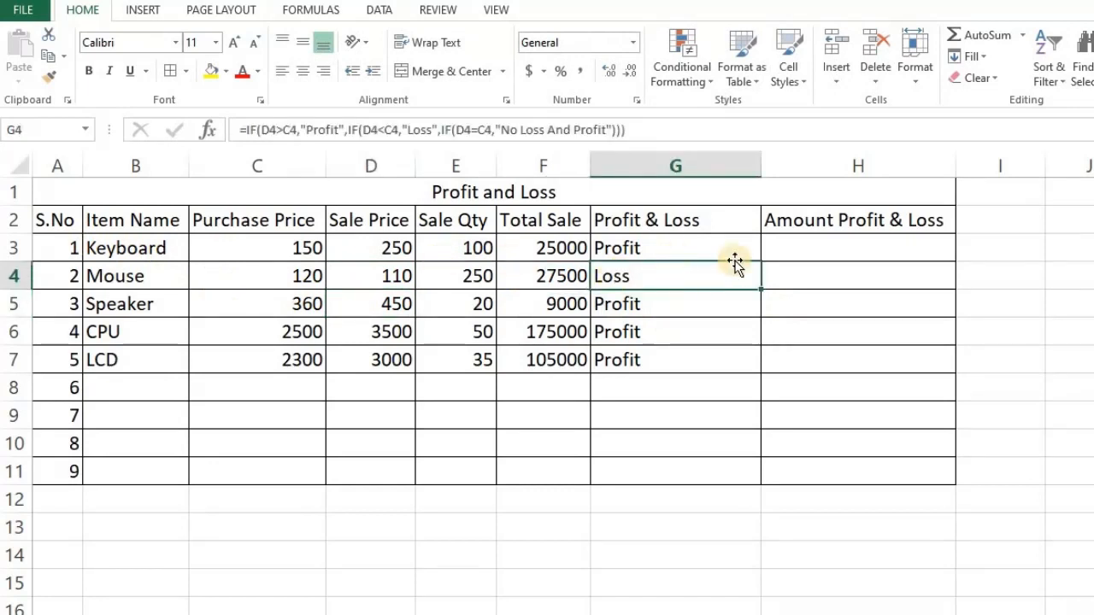
drag(634, 248, 651, 361)
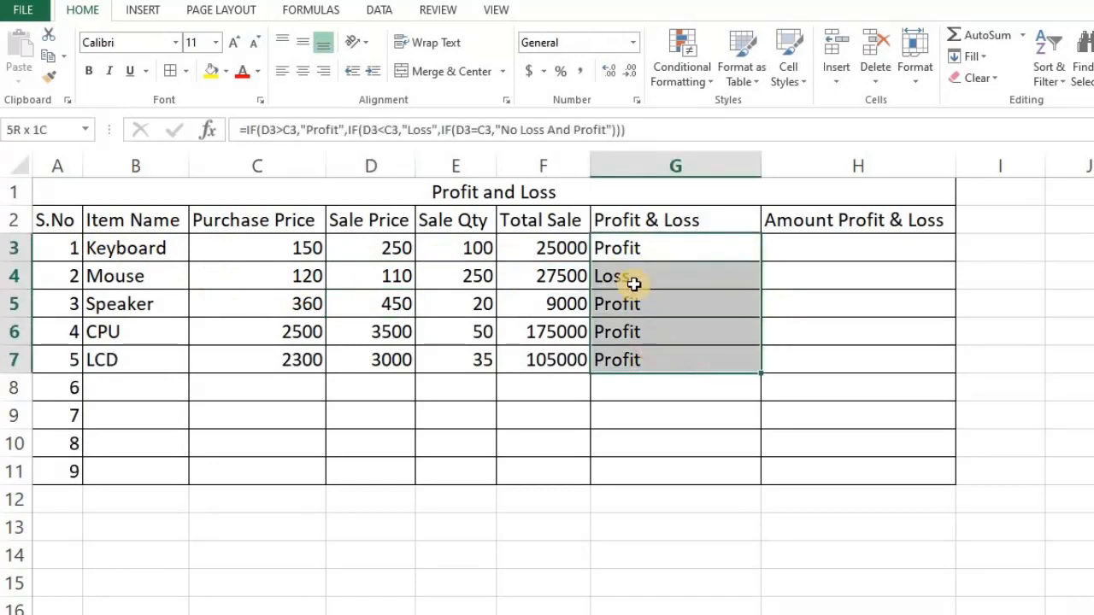
click(616, 247)
click(612, 273)
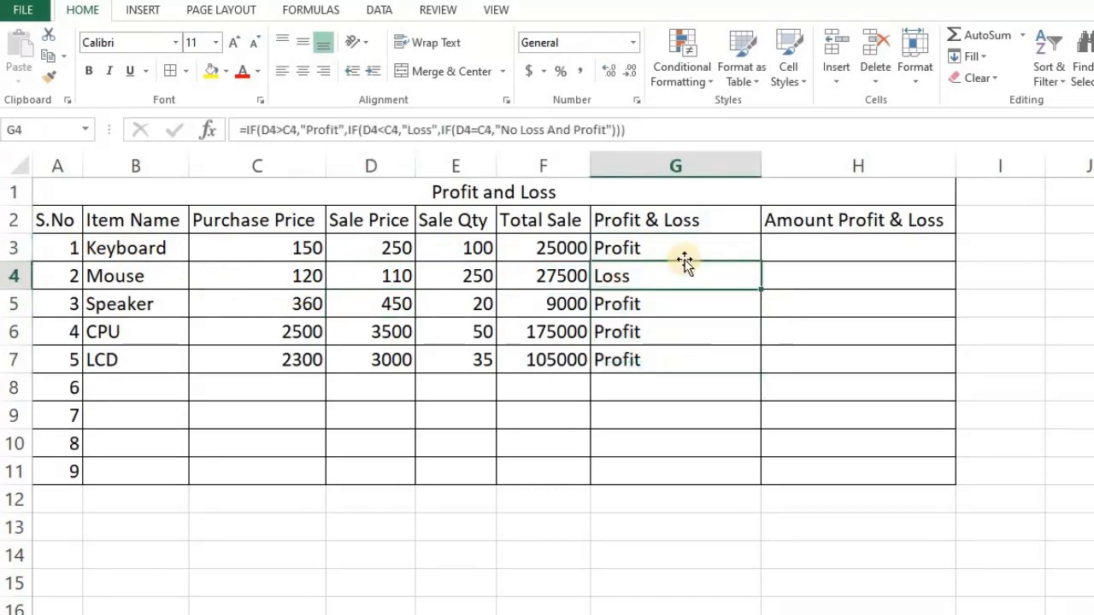
Start a formula in H3 that subtracts the purchase price C3 from the sale price D3 inside parentheses
click(798, 248)
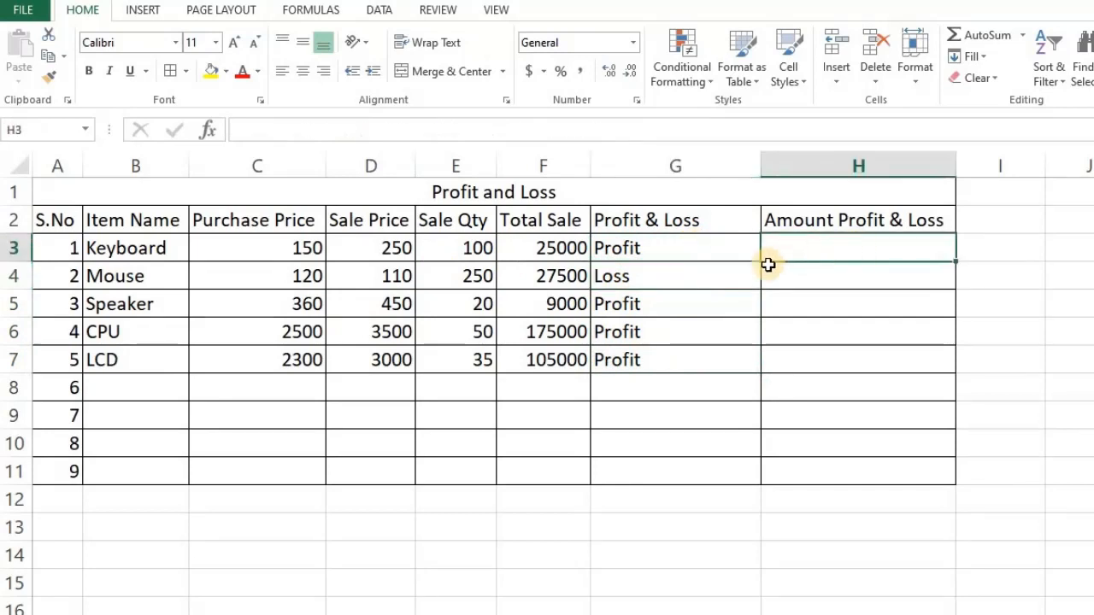
drag(716, 246, 845, 249)
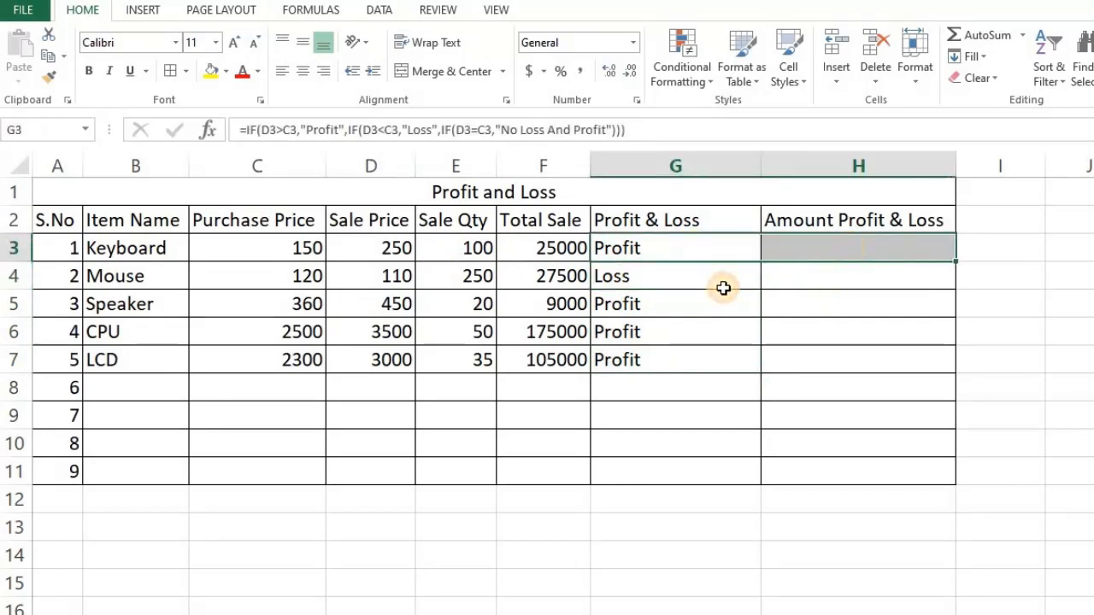
drag(722, 284, 848, 270)
click(849, 245)
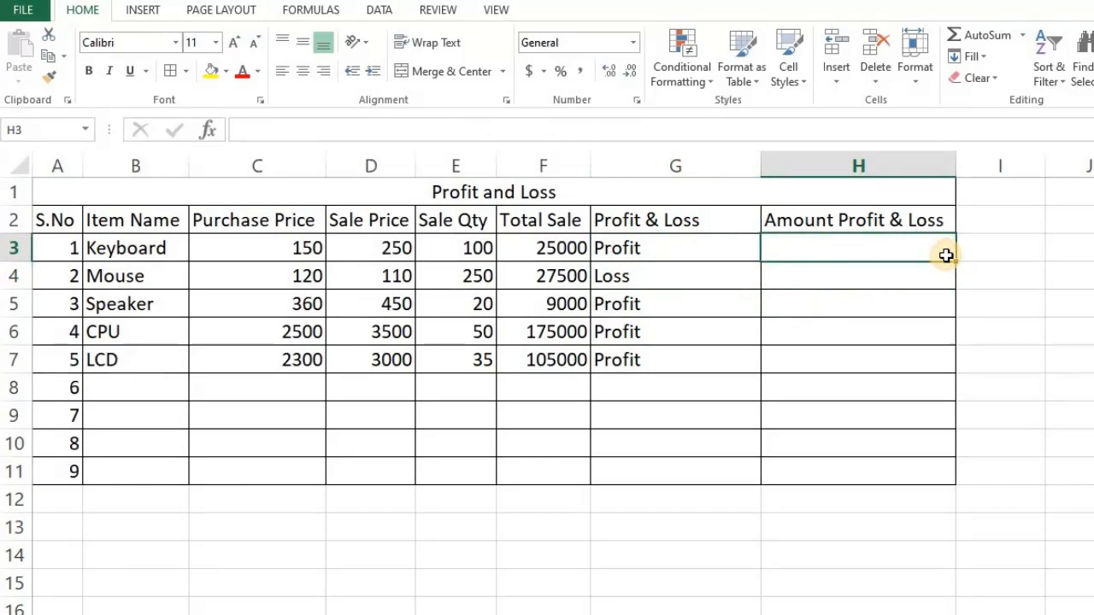
text(=)
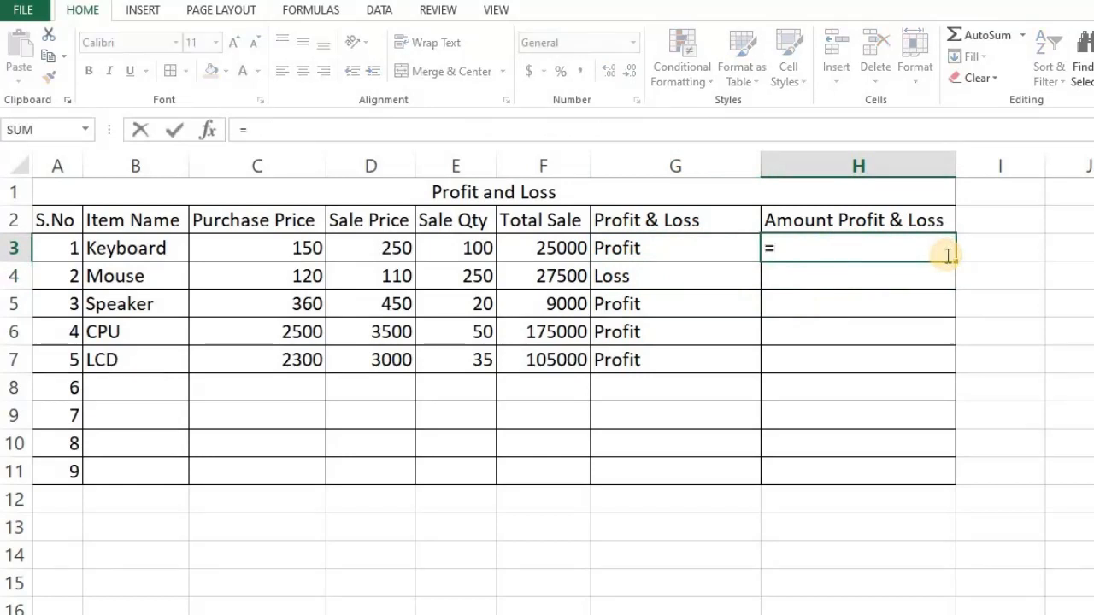
text(()
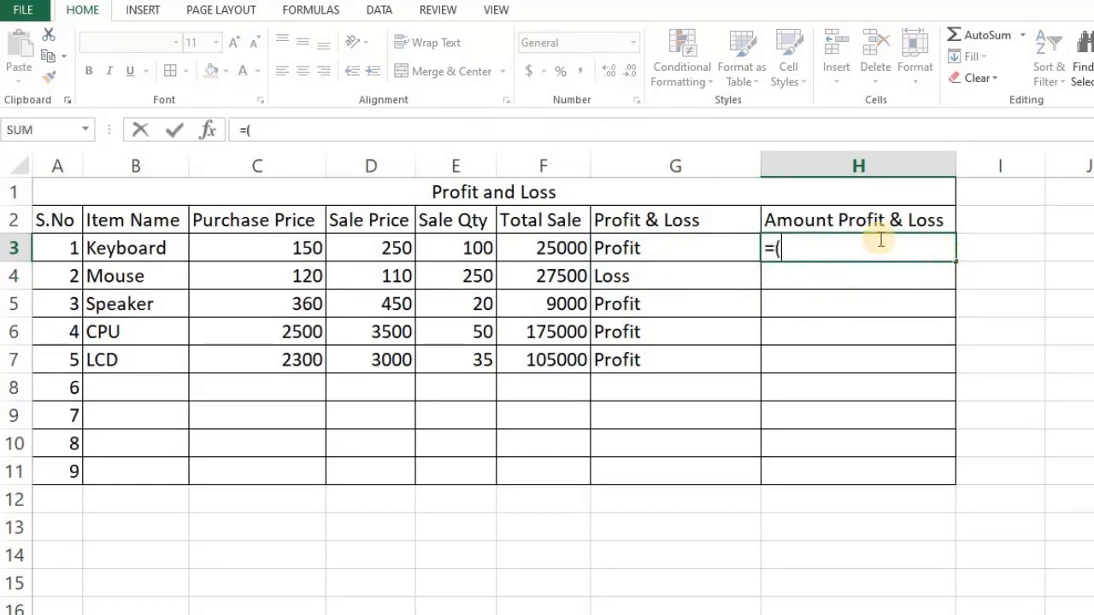
click(363, 250)
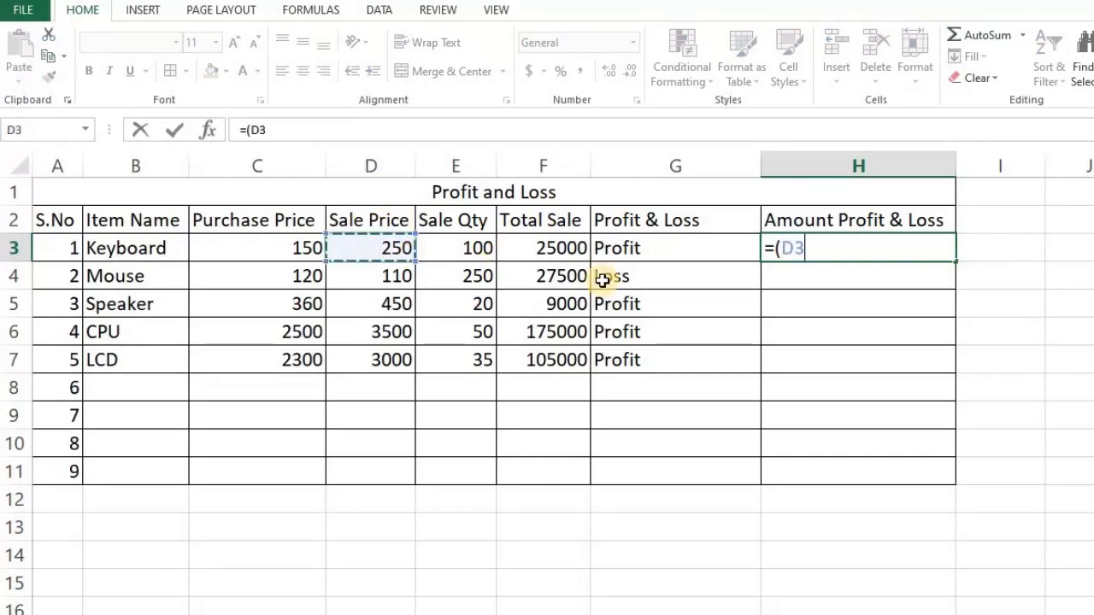
text(-)
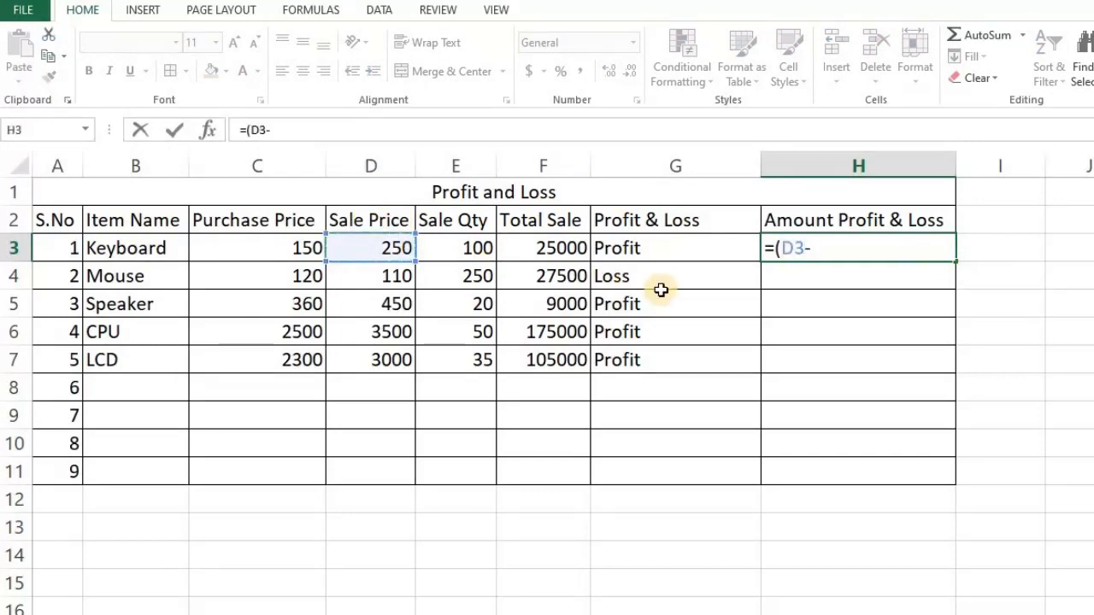
click(289, 247)
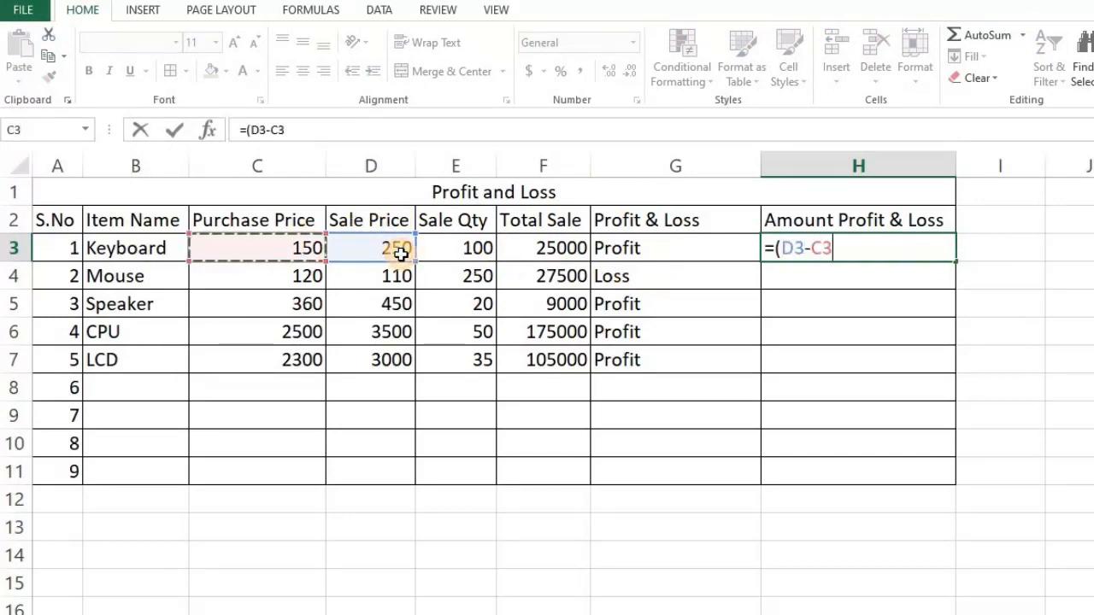
text())
Multiply the bracketed price difference in H3 by the sale quantity E3 and complete the formula
drag(772, 248, 841, 250)
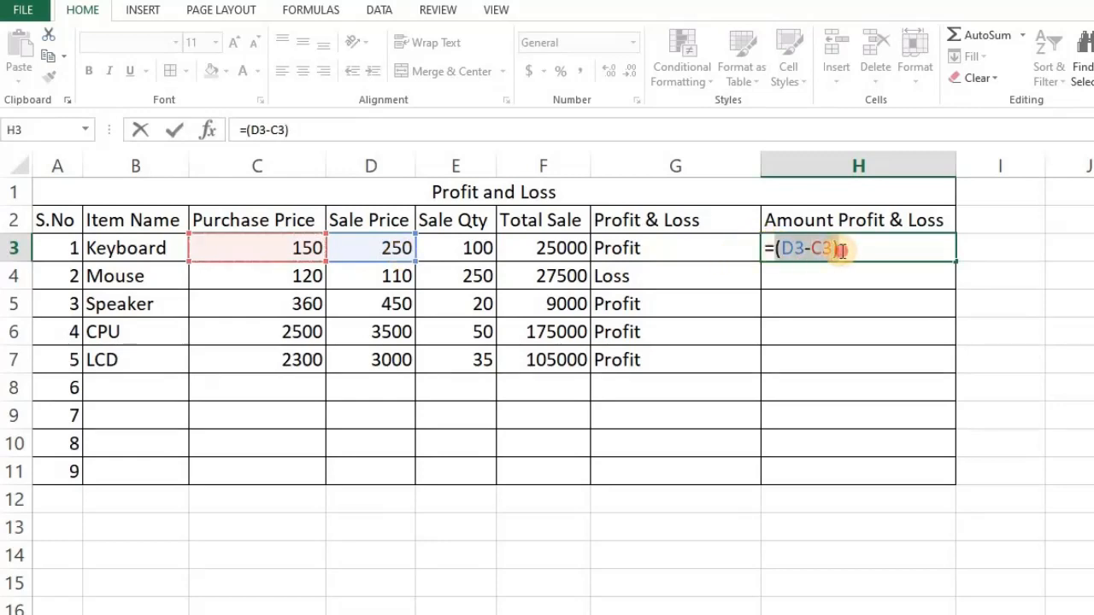
click(787, 248)
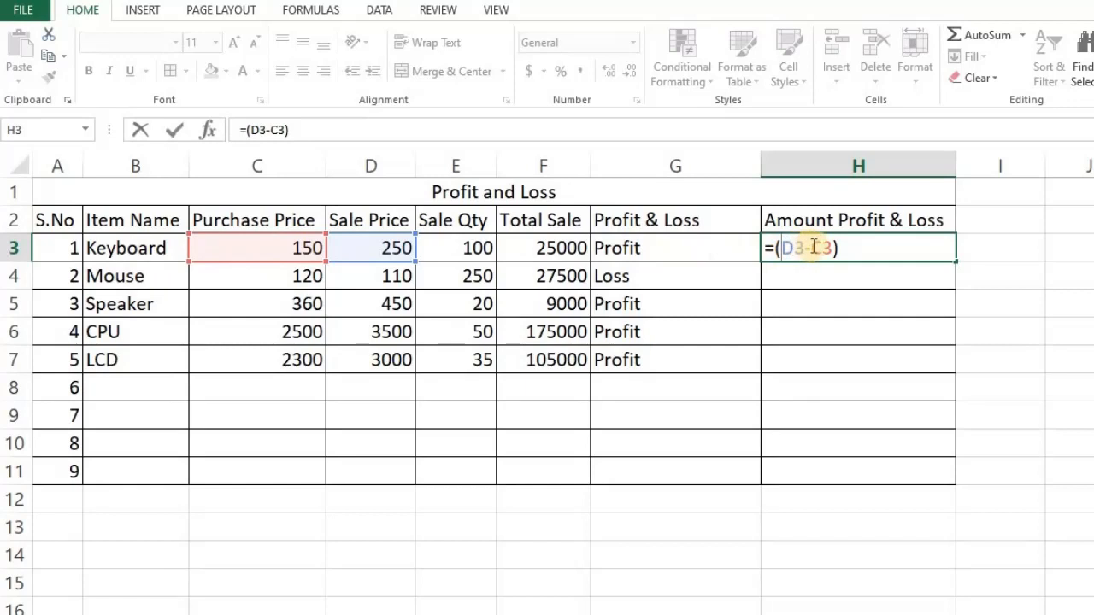
drag(833, 248, 786, 248)
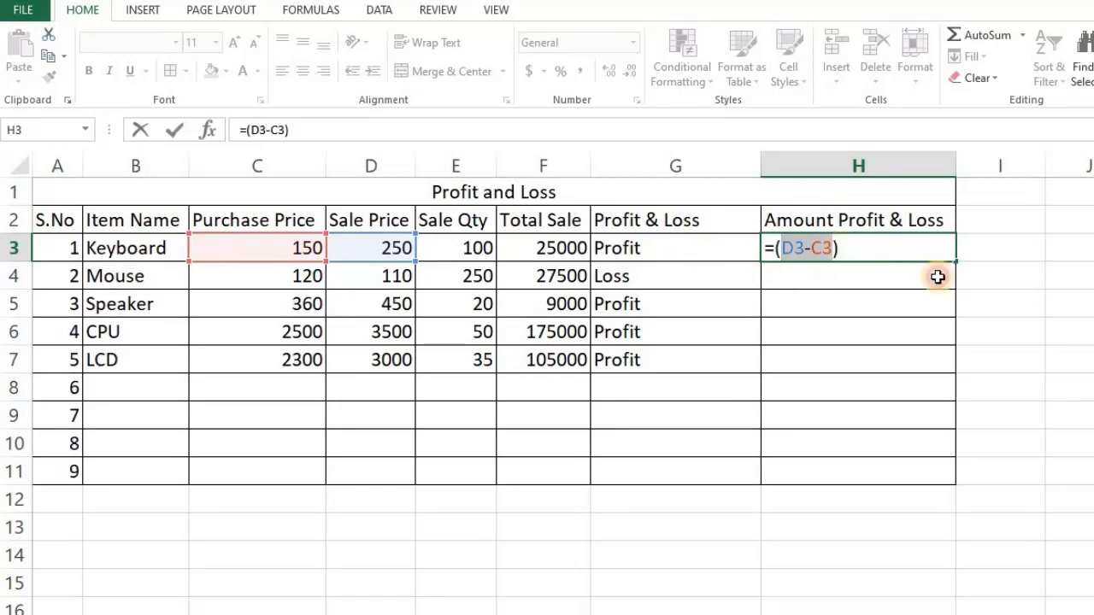
key(End)
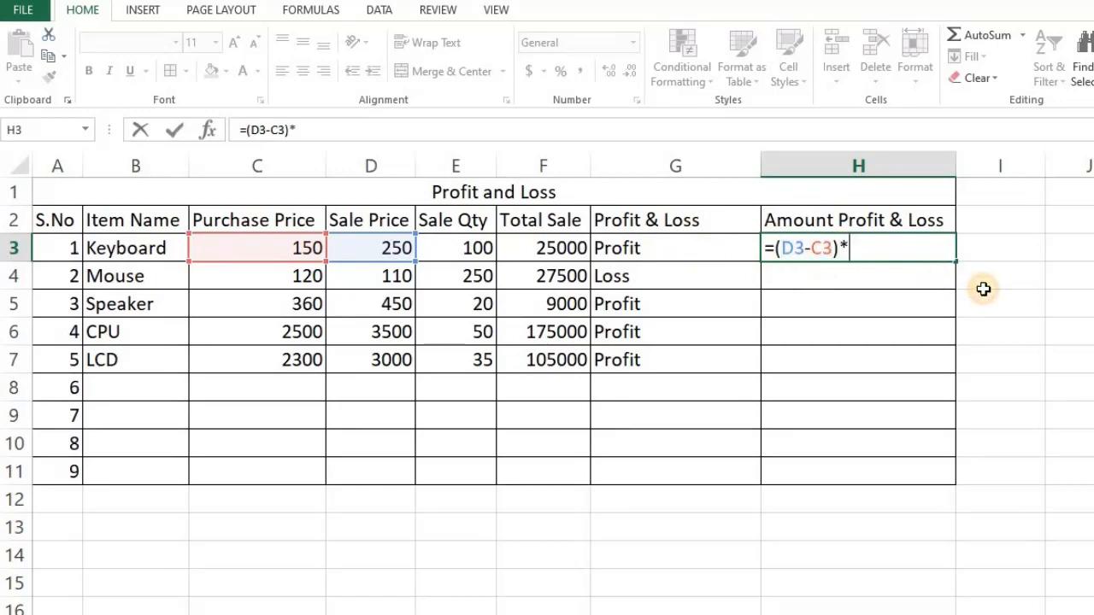
click(434, 247)
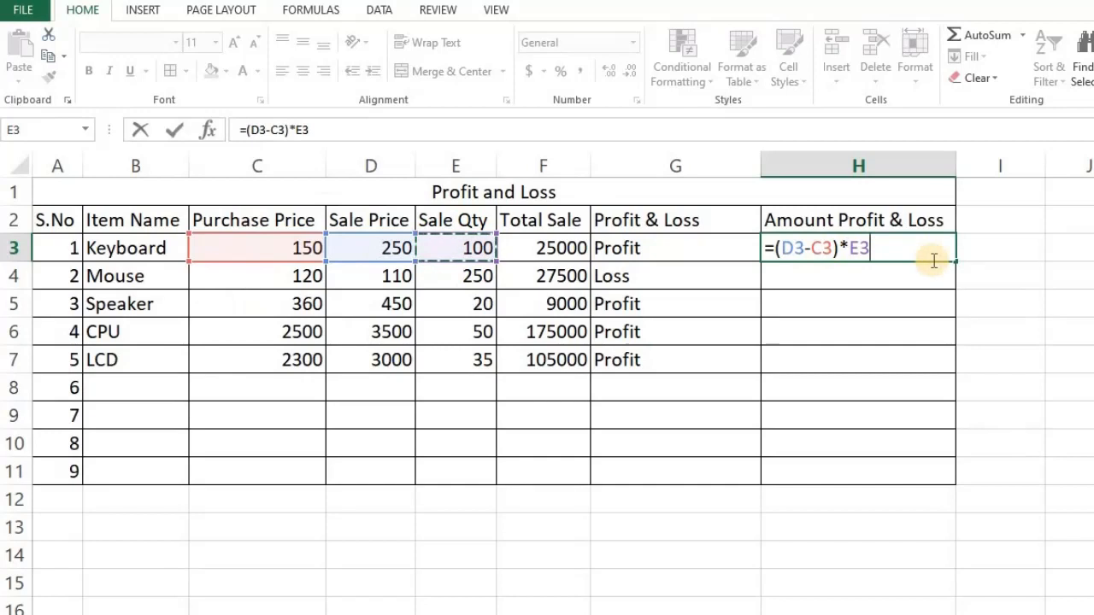
key(Return)
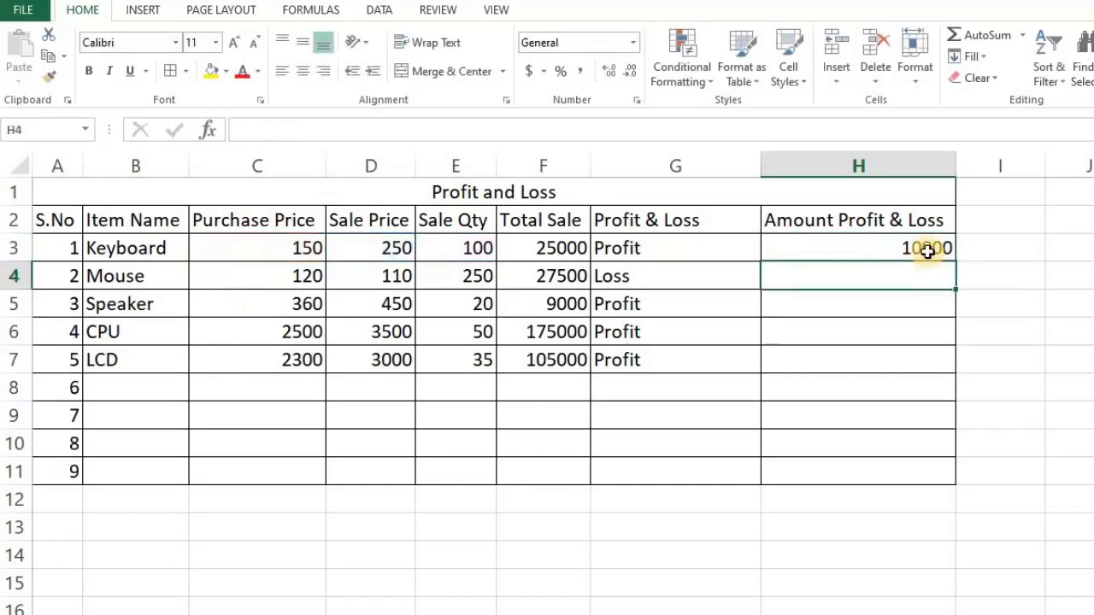
Fill the H3 profit and loss amount formula down to H7 and check the Mouse row's formula in H4
click(927, 248)
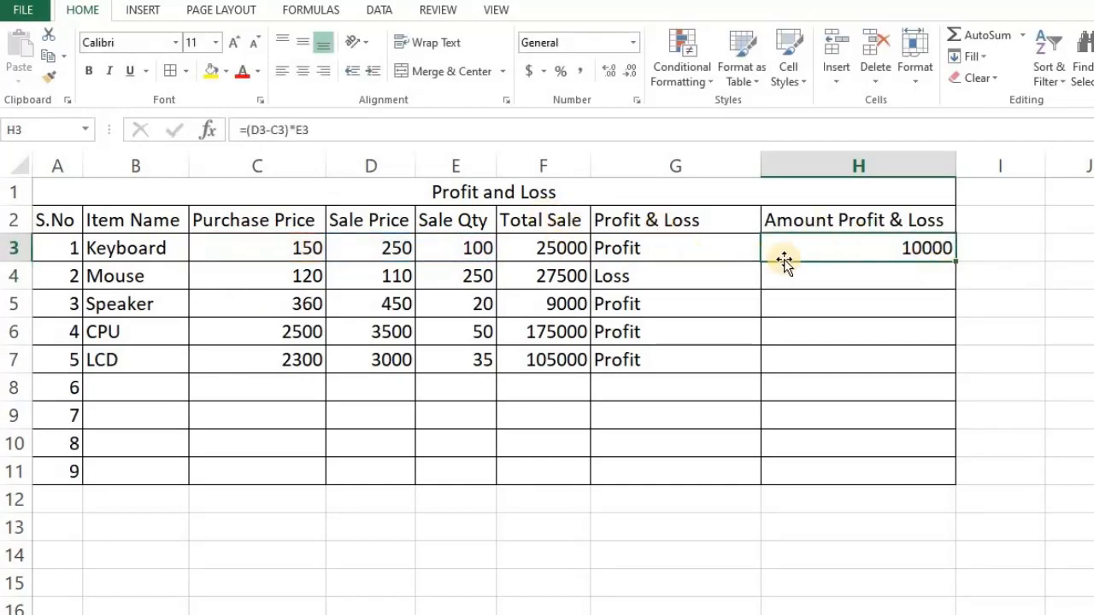
drag(959, 259, 934, 379)
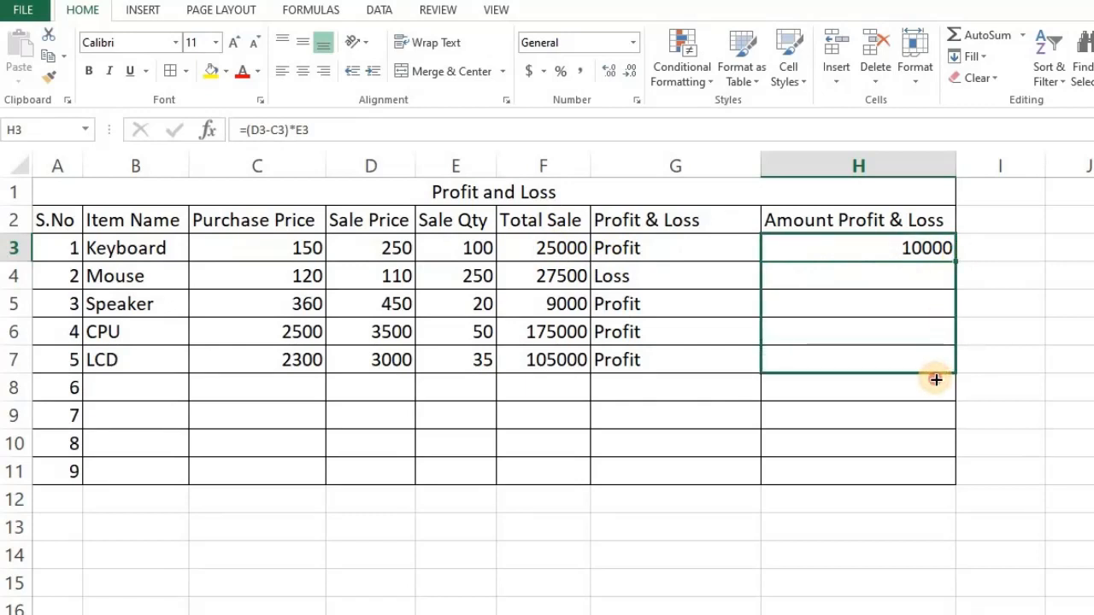
drag(909, 274, 914, 275)
click(913, 275)
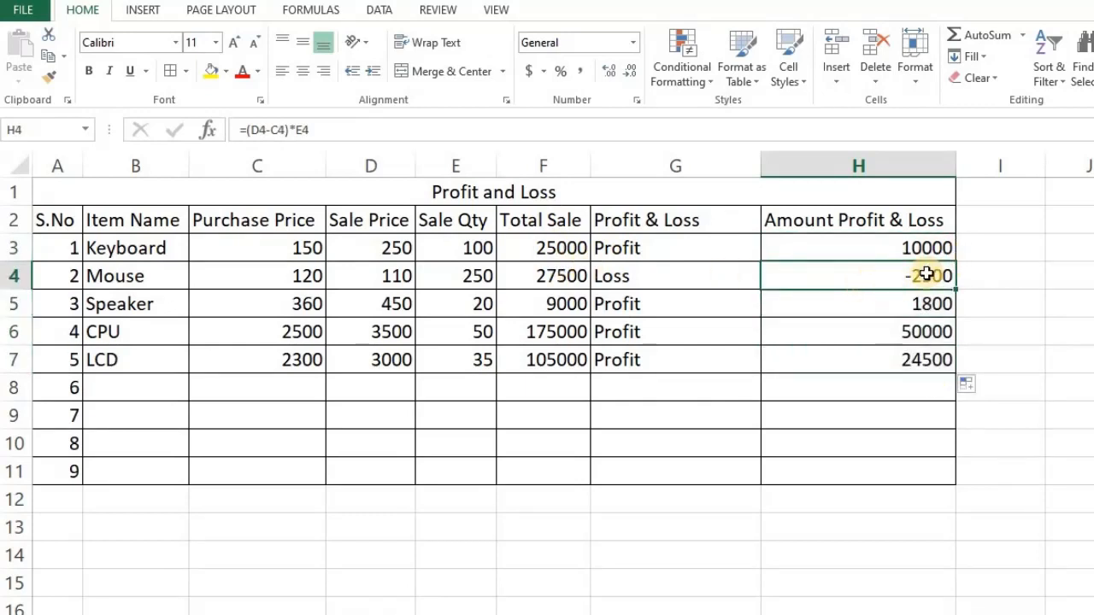
drag(908, 247, 911, 364)
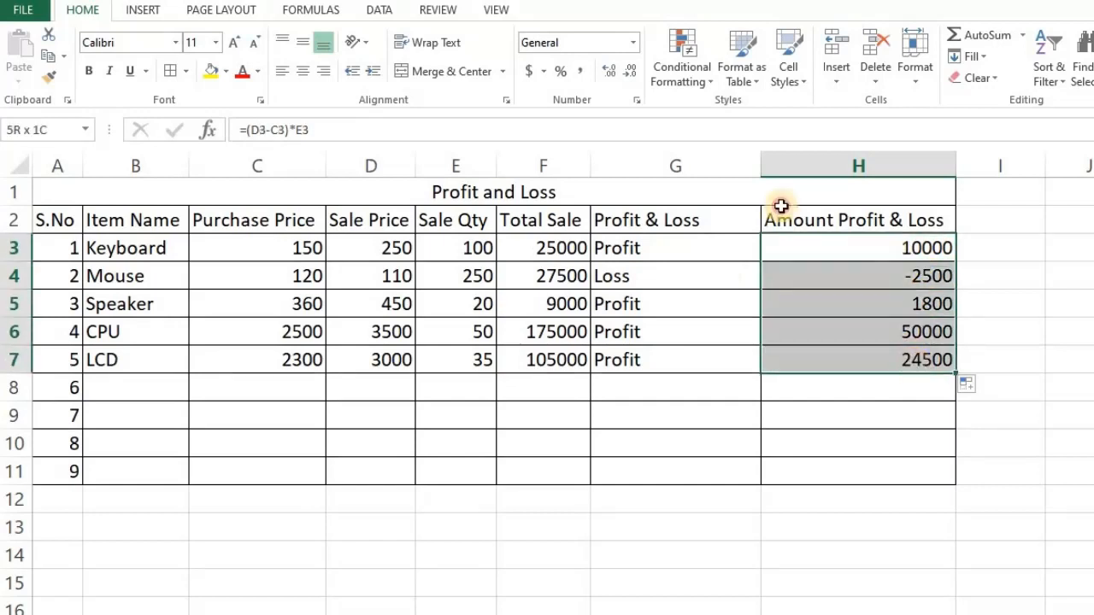
click(580, 77)
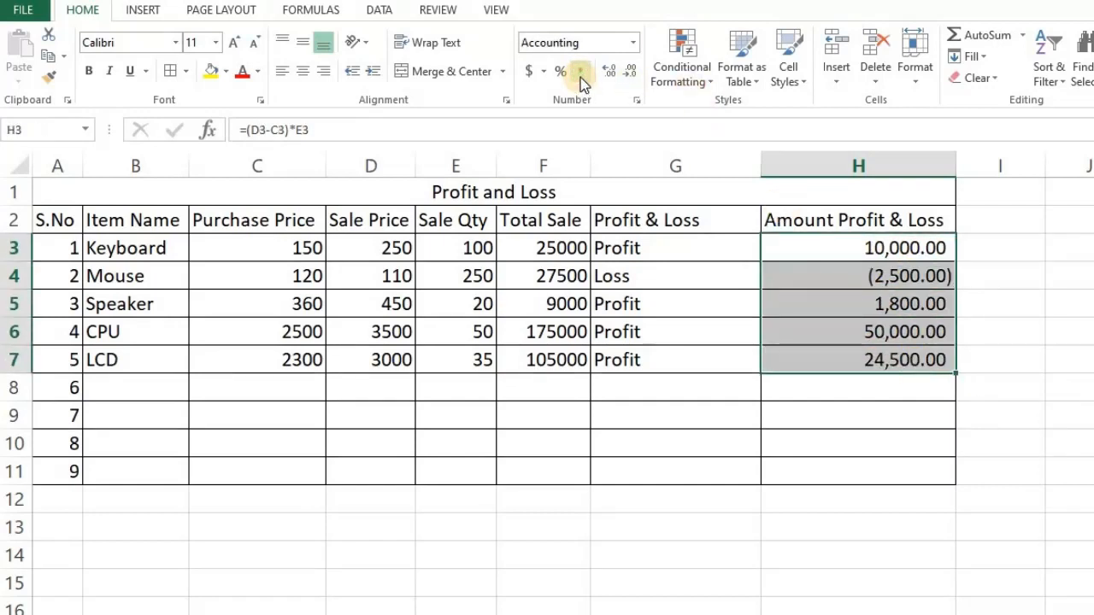
key(ctrl+z)
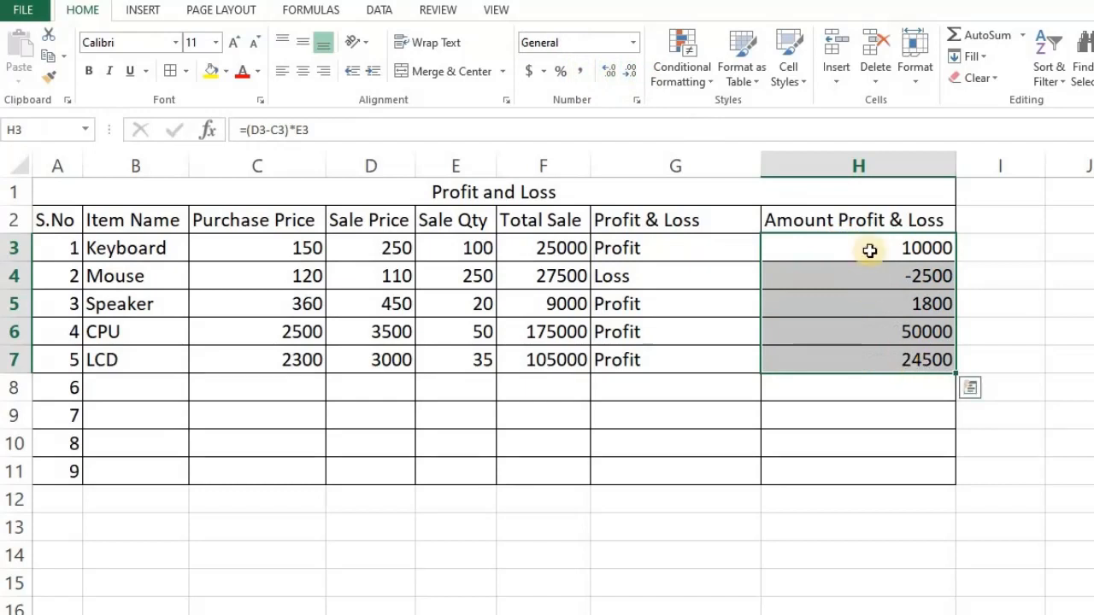
Apply the comma number style to the profit amounts in H3, H5 and H6:H7
click(929, 250)
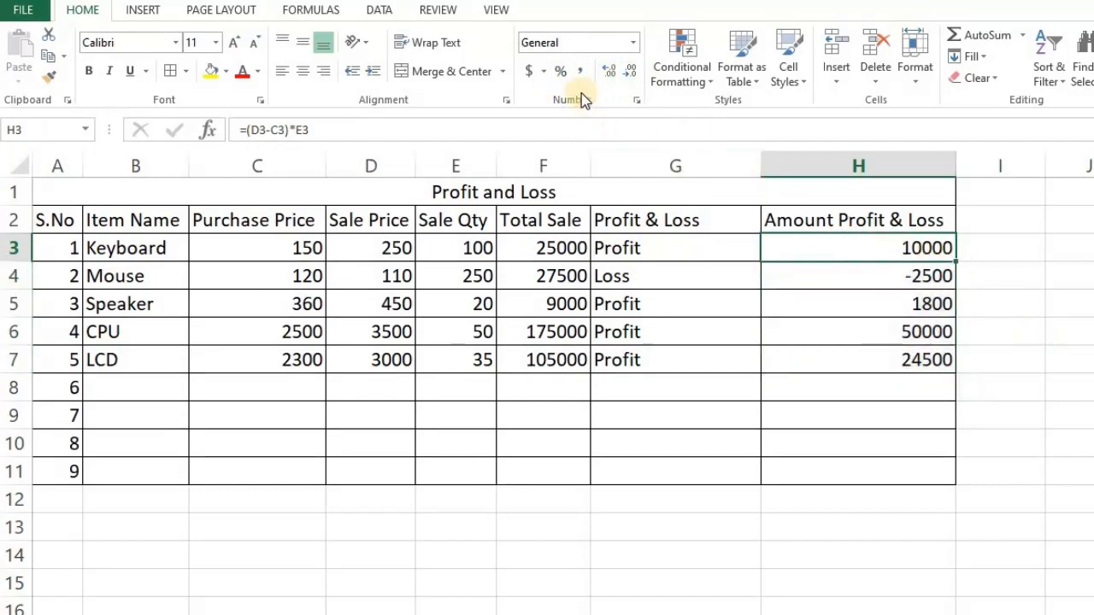
click(580, 71)
click(846, 300)
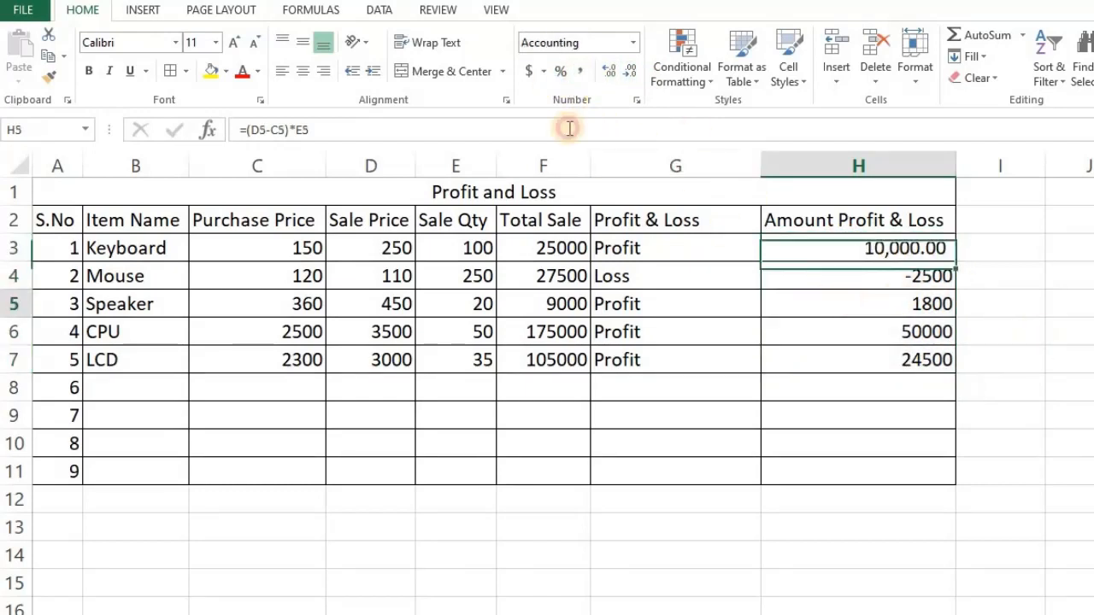
click(581, 71)
drag(852, 332, 854, 359)
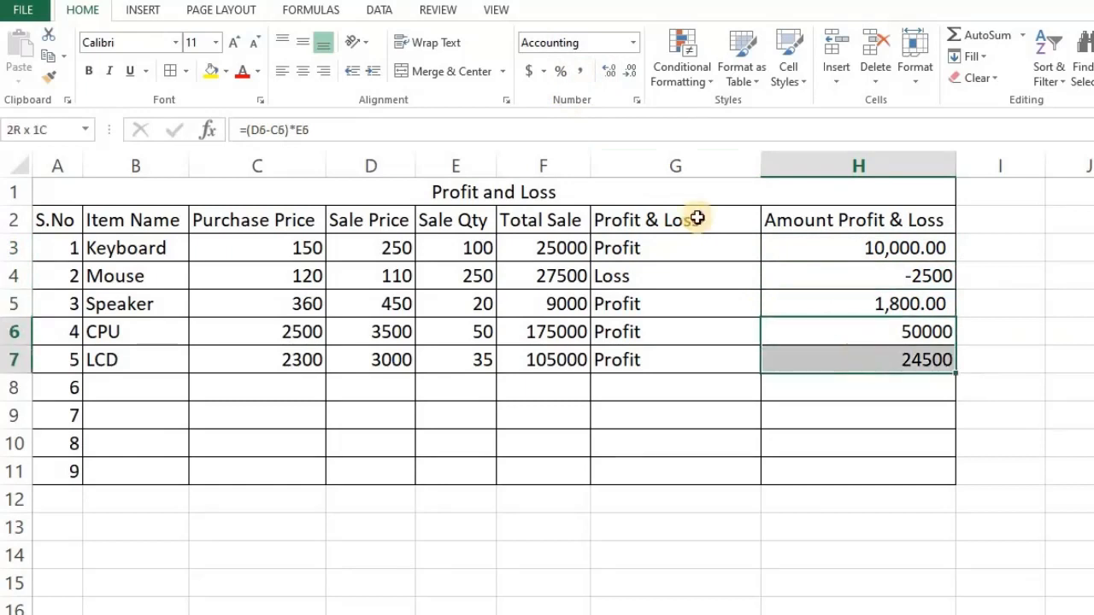
click(580, 71)
click(928, 273)
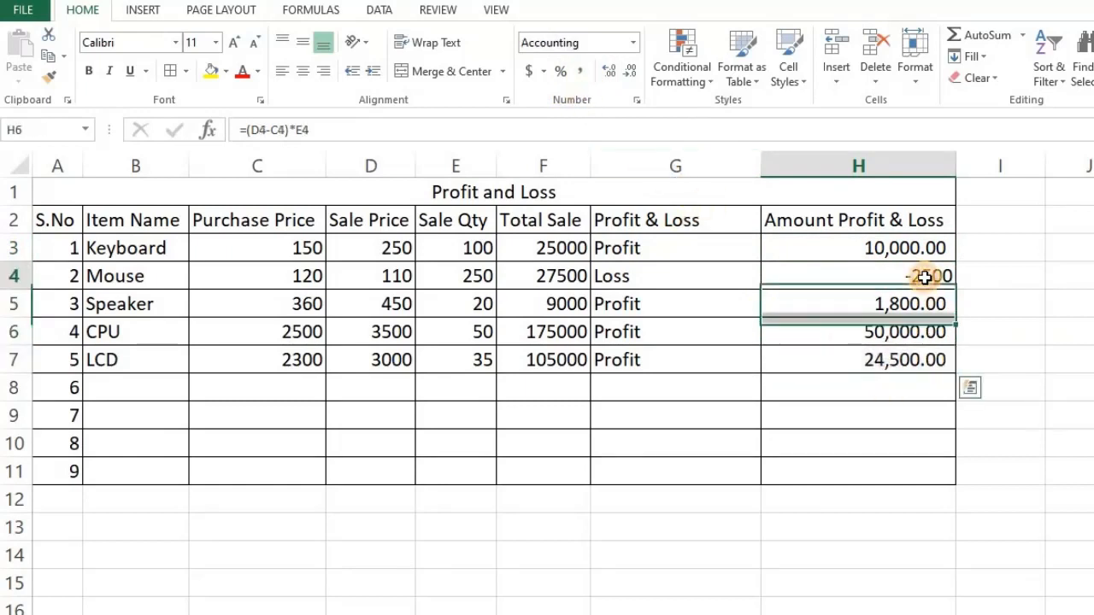
click(580, 71)
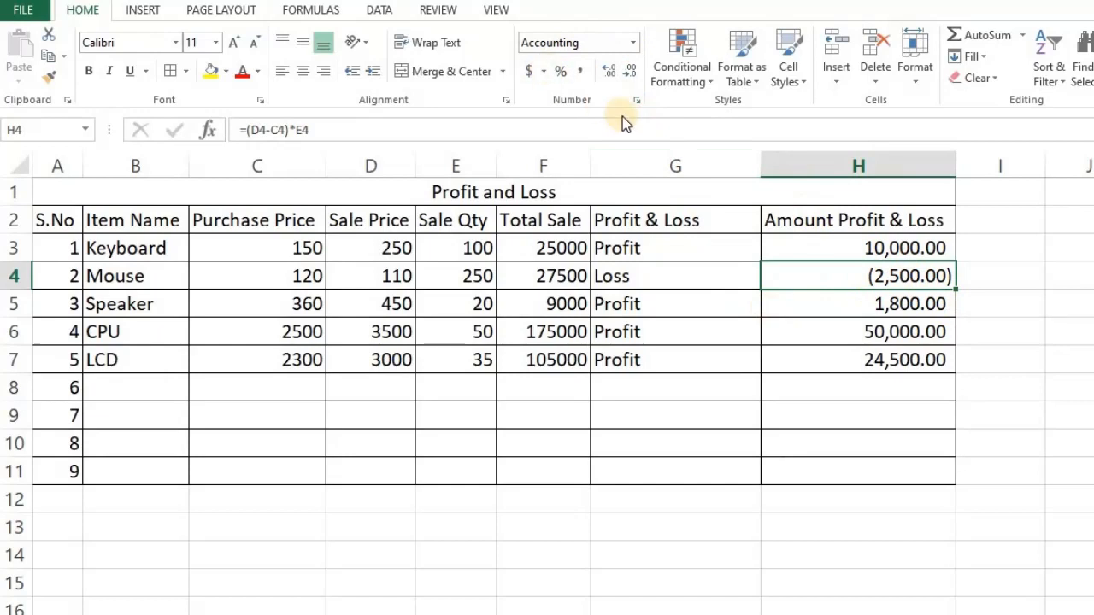
key(ctrl+z)
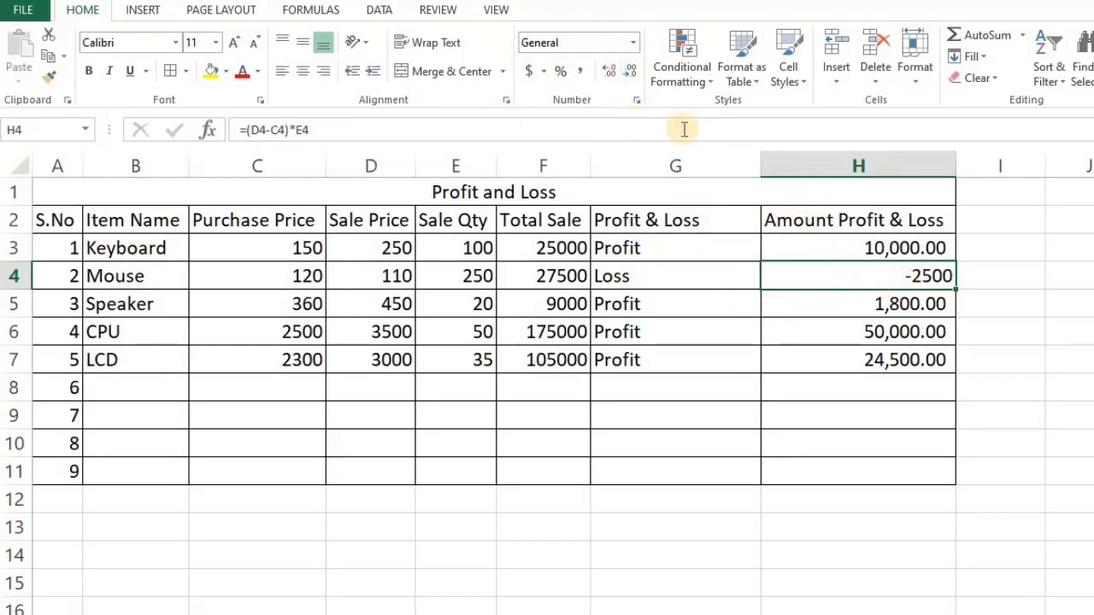
Reduce the amounts in H3:H7 to zero decimal places
drag(894, 248, 906, 360)
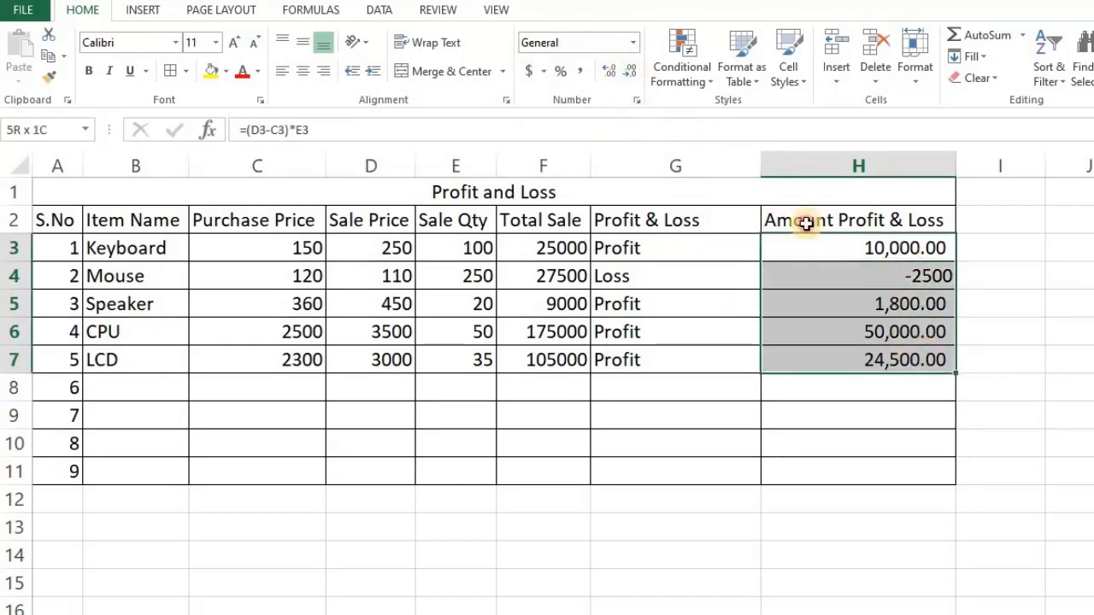
click(629, 73)
click(628, 72)
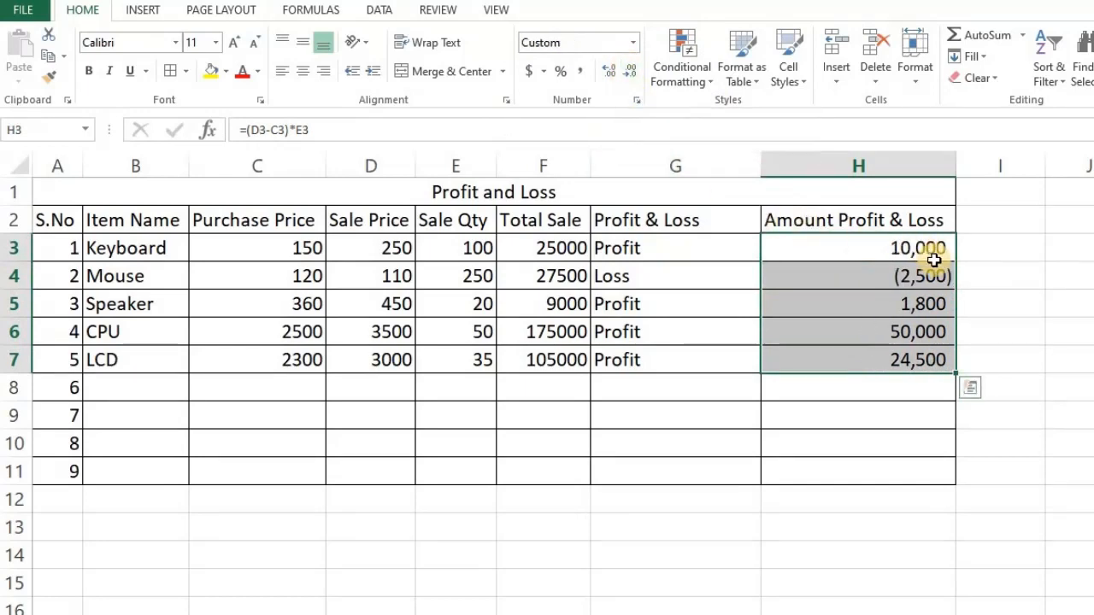
Format the prices, quantities and totals in C3:F7 in comma style with no decimal places
drag(296, 244, 512, 362)
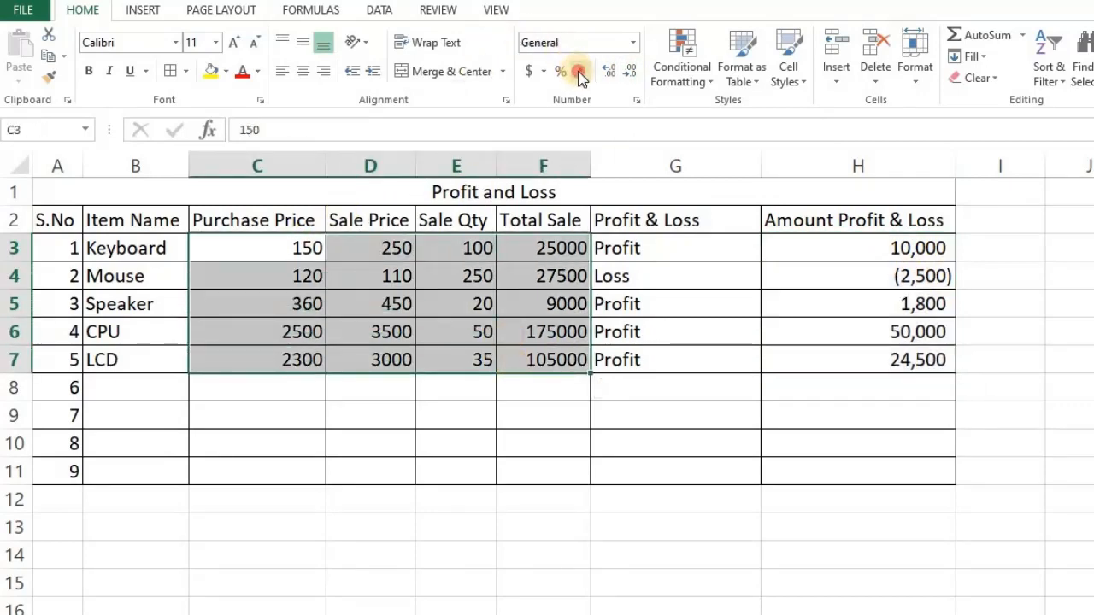
click(579, 71)
double_click(628, 73)
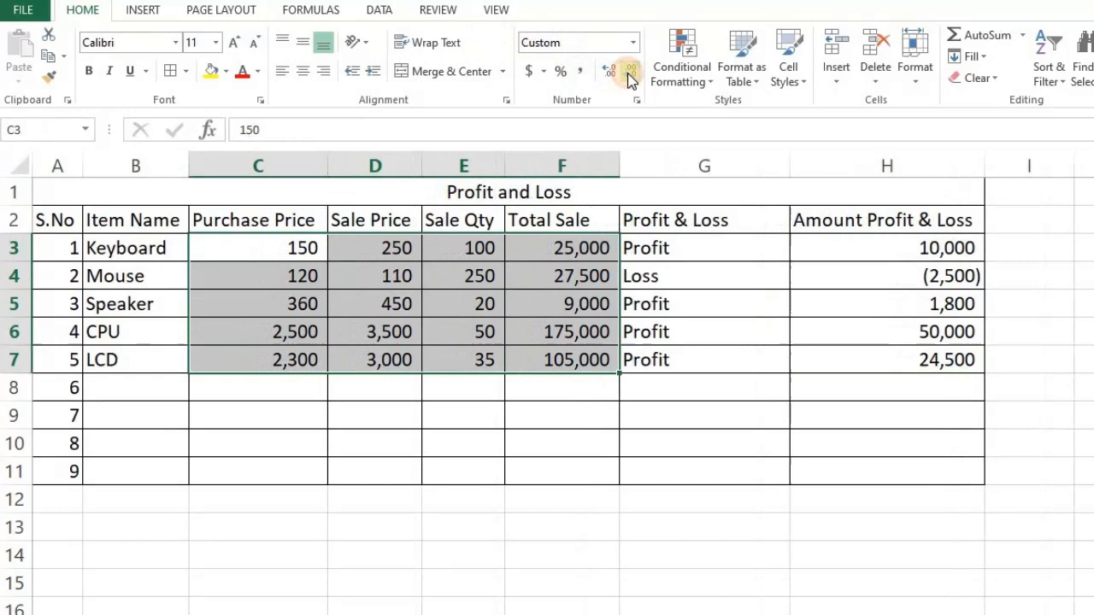
click(566, 357)
drag(560, 248, 285, 361)
click(679, 408)
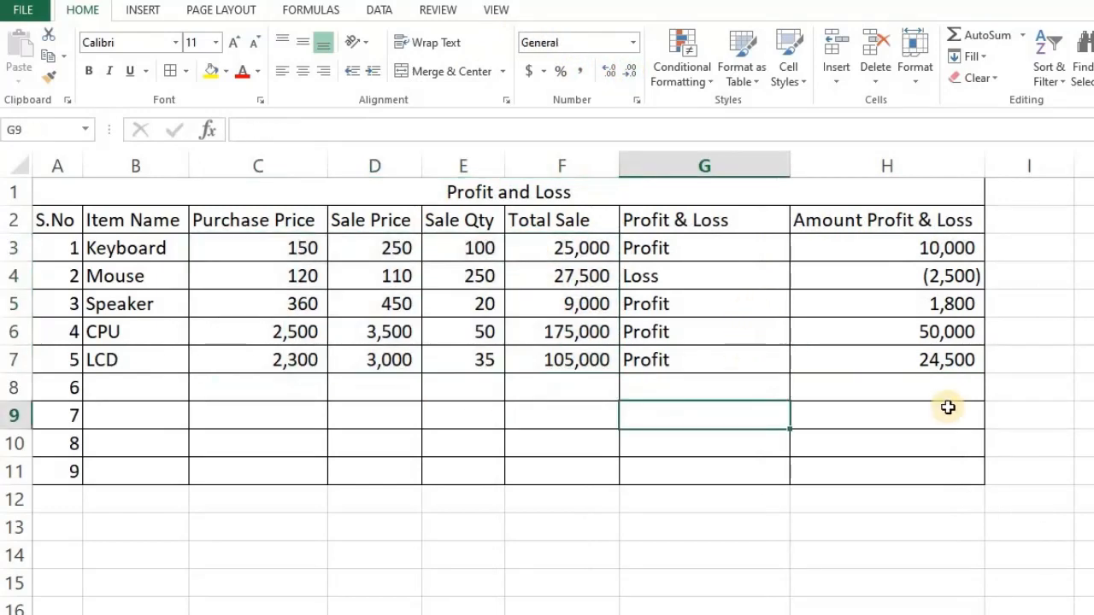